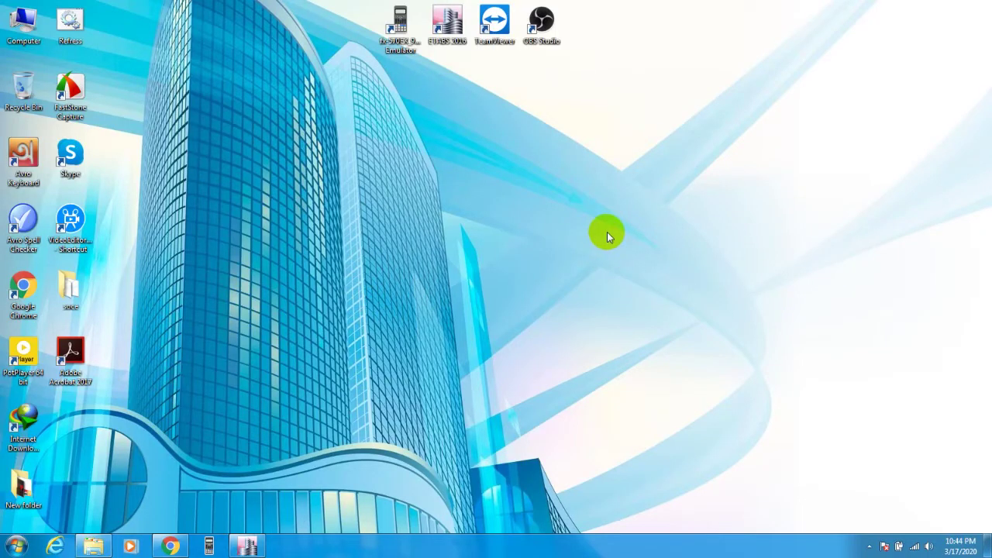
Step: Switch to ETABS and look over the 3-D building model with its labelled beam and column sections
{"action": "left_click", "coordinate": [248, 545]}
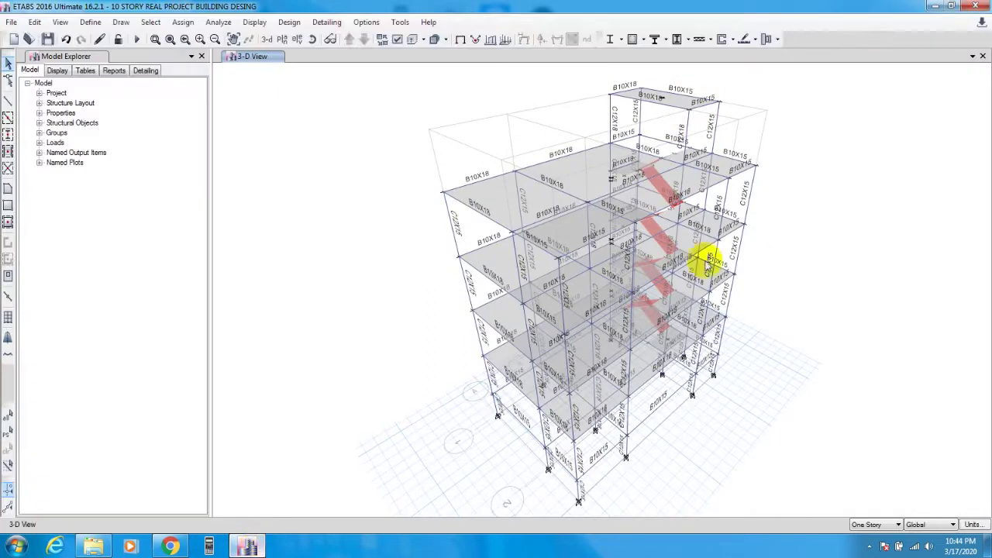
{"action": "middle_click_drag", "start_coordinate": [707, 264], "coordinate": [760, 272], "text": "shift"}
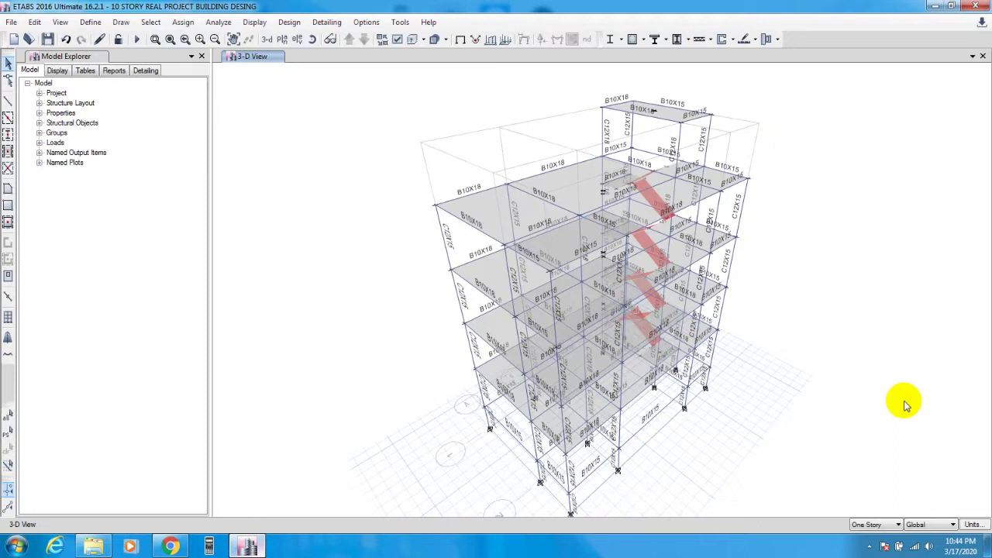
{"action": "middle_click_drag", "start_coordinate": [846, 336], "coordinate": [830, 337], "text": "shift"}
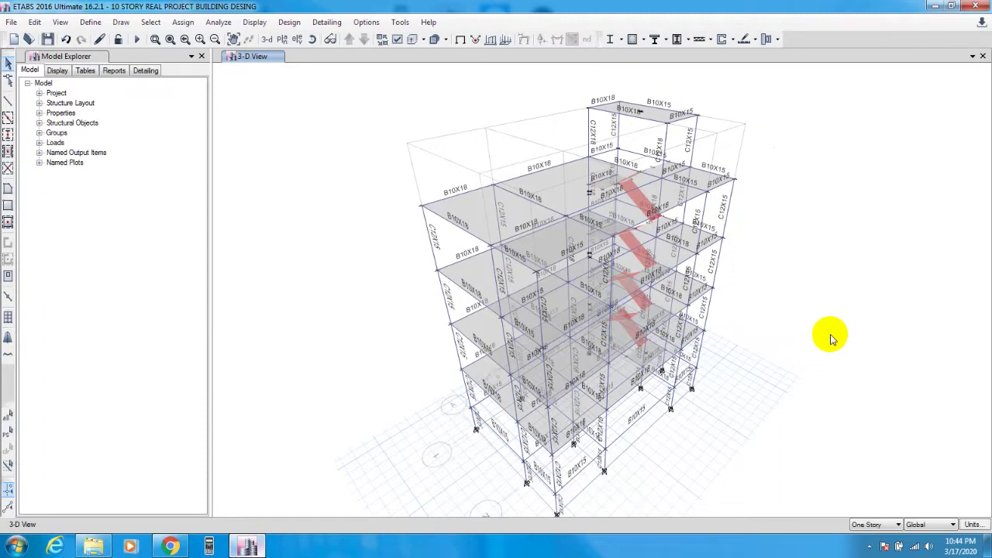
{"action": "middle_click_drag", "start_coordinate": [837, 342], "coordinate": [819, 331], "text": "shift"}
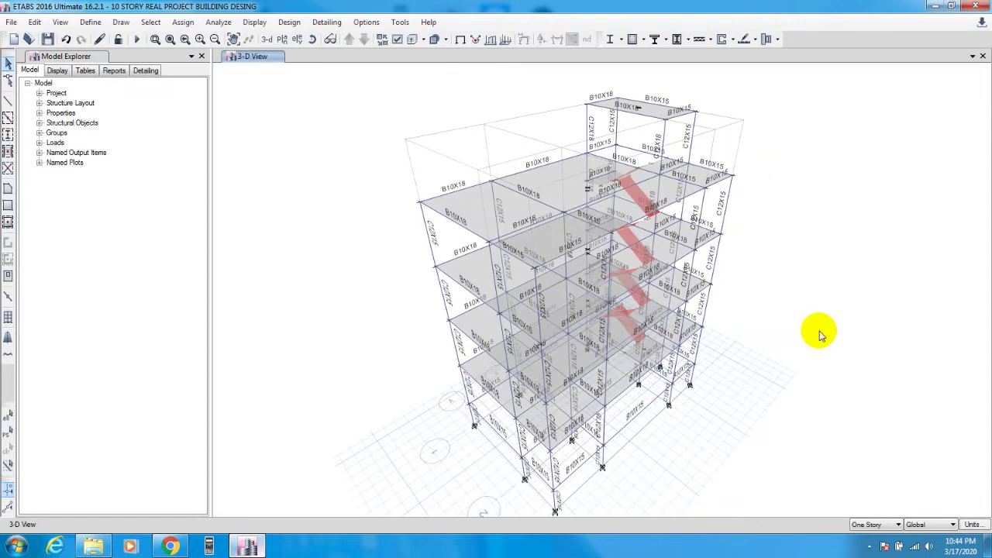
{"action": "middle_click_drag", "start_coordinate": [808, 328], "coordinate": [799, 325], "text": "shift"}
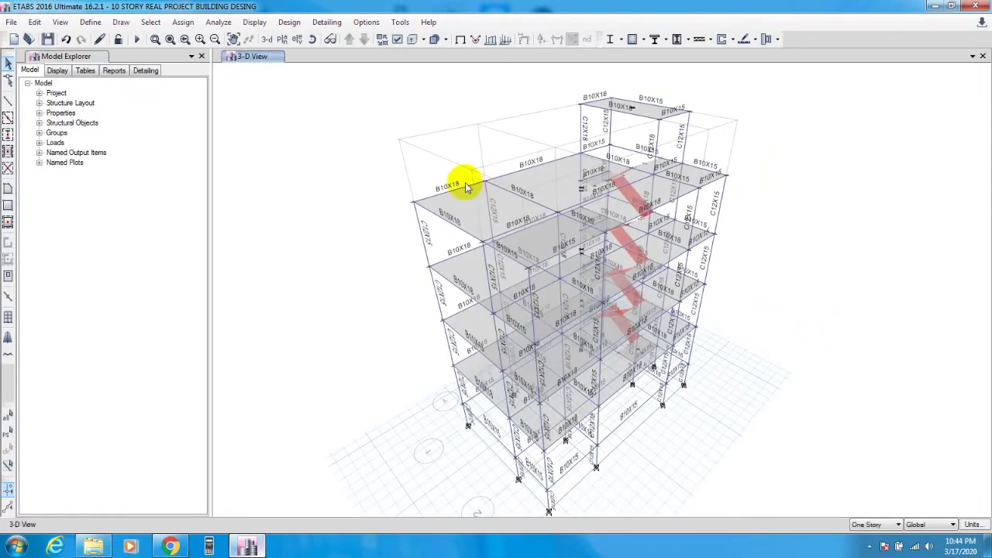
{"action": "middle_click_drag", "start_coordinate": [317, 132], "coordinate": [322, 134], "text": "shift"}
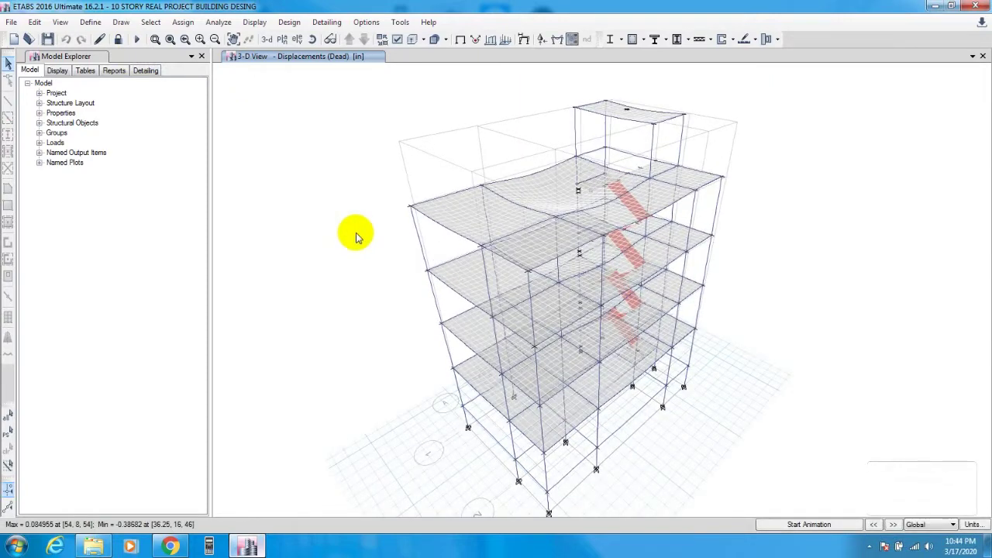
Step: Open the Detailing Preferences, compare the Metric and US unit standards, and set the units to US
{"action": "left_click", "coordinate": [327, 23]}
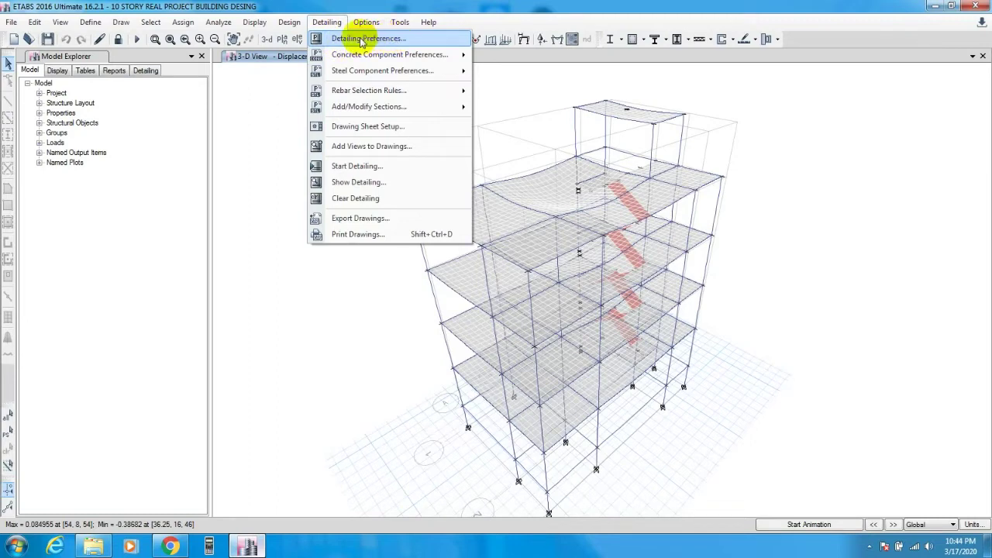
{"action": "left_click", "coordinate": [366, 39]}
{"action": "left_click_drag", "start_coordinate": [448, 151], "coordinate": [307, 116]}
{"action": "left_click", "coordinate": [314, 158]}
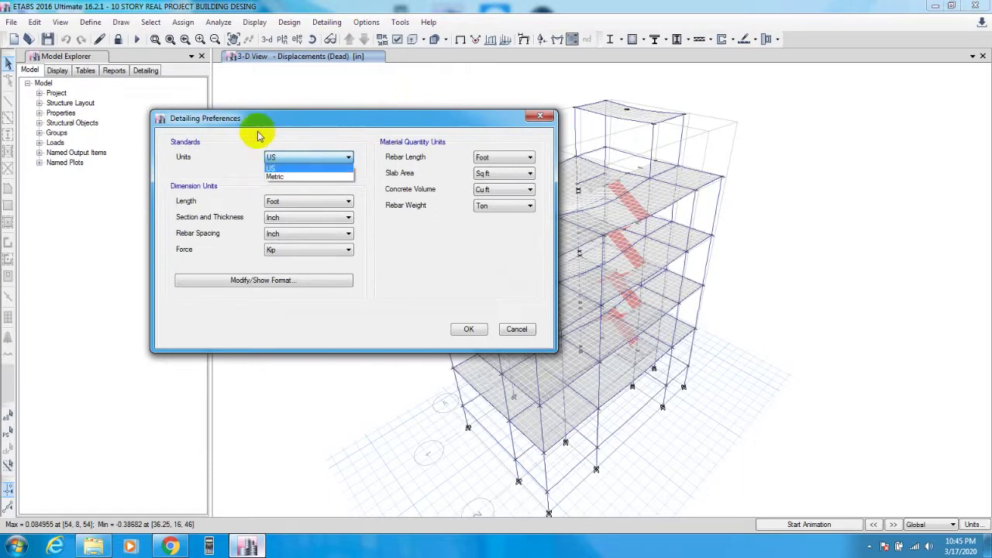
{"action": "left_click", "coordinate": [314, 178]}
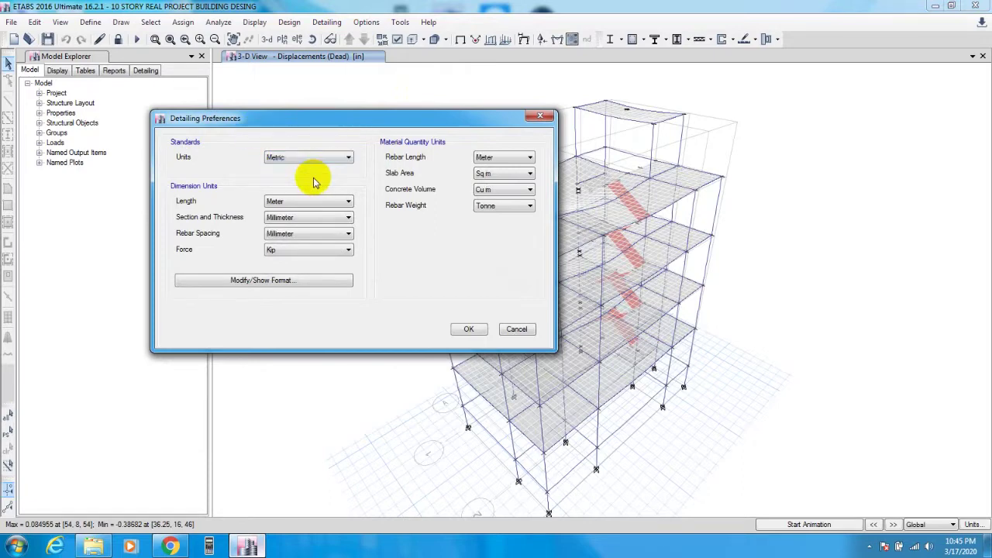
{"action": "left_click", "coordinate": [305, 158]}
{"action": "left_click", "coordinate": [295, 168]}
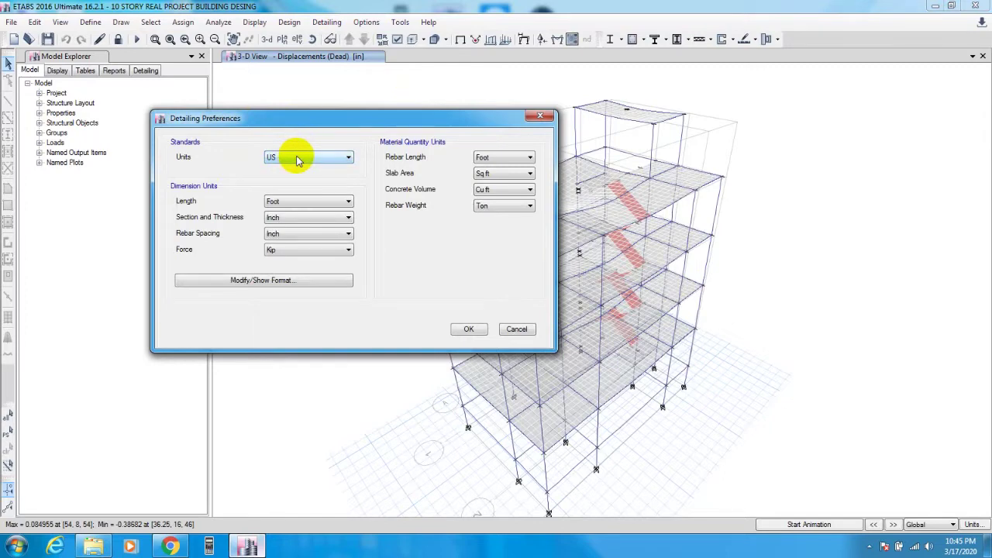
{"action": "left_click", "coordinate": [297, 159]}
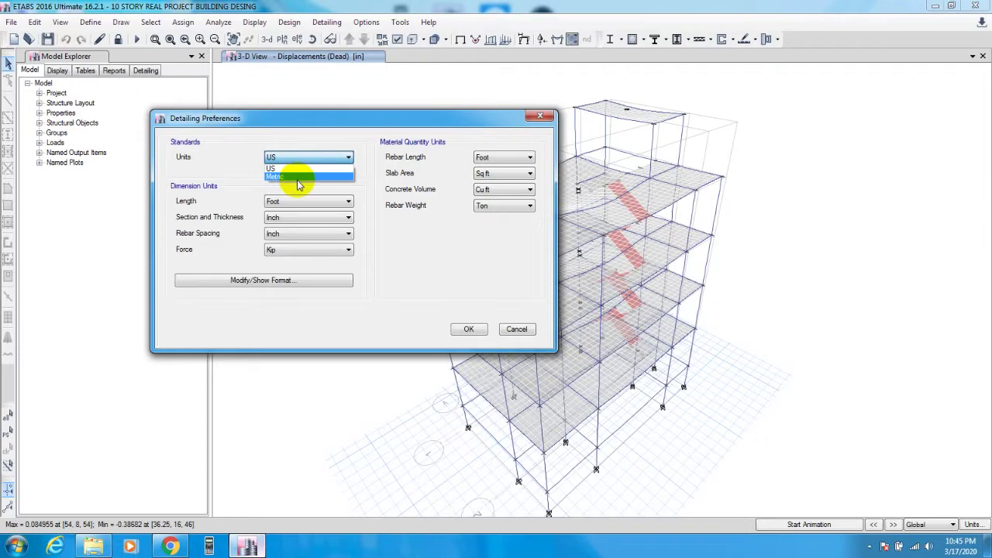
{"action": "left_click", "coordinate": [296, 179]}
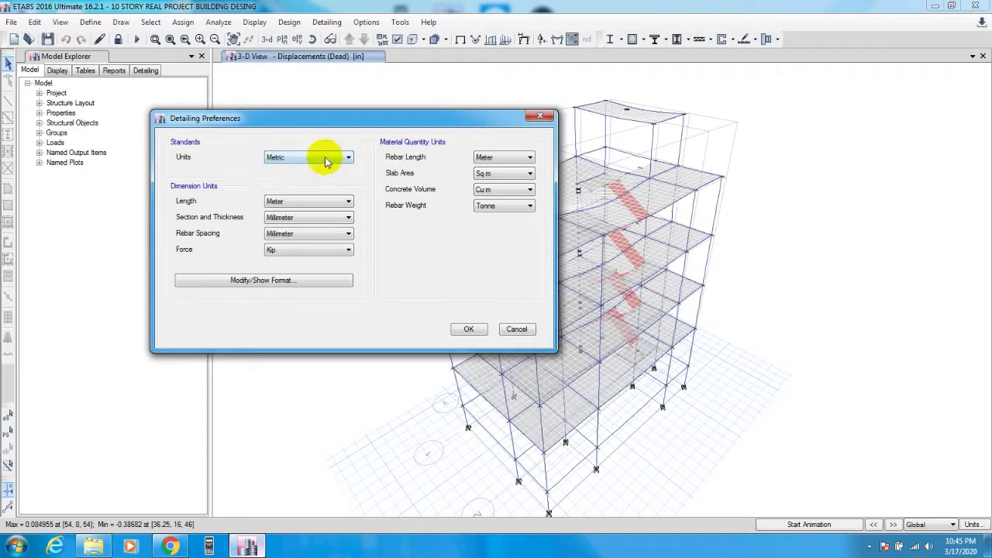
{"action": "left_click", "coordinate": [286, 160]}
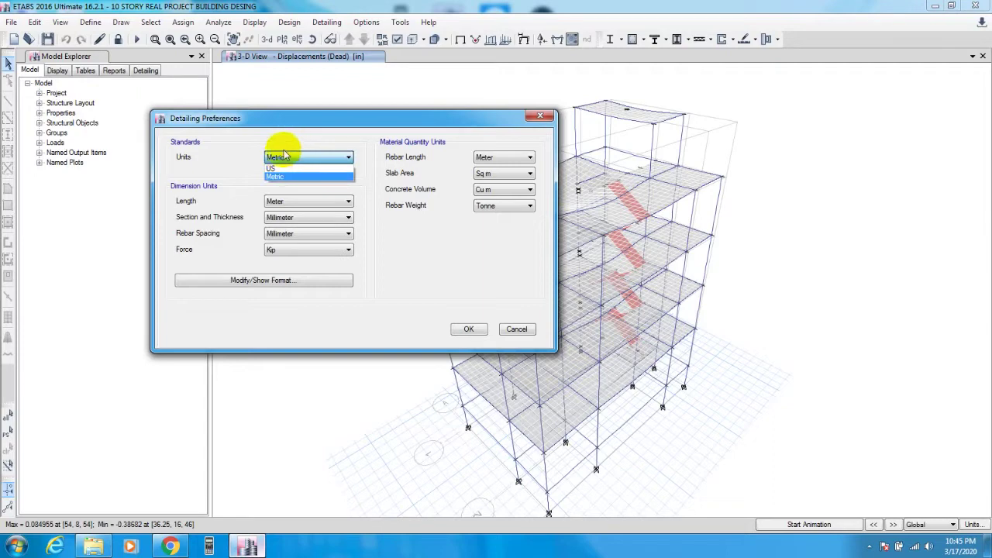
{"action": "left_click", "coordinate": [277, 169]}
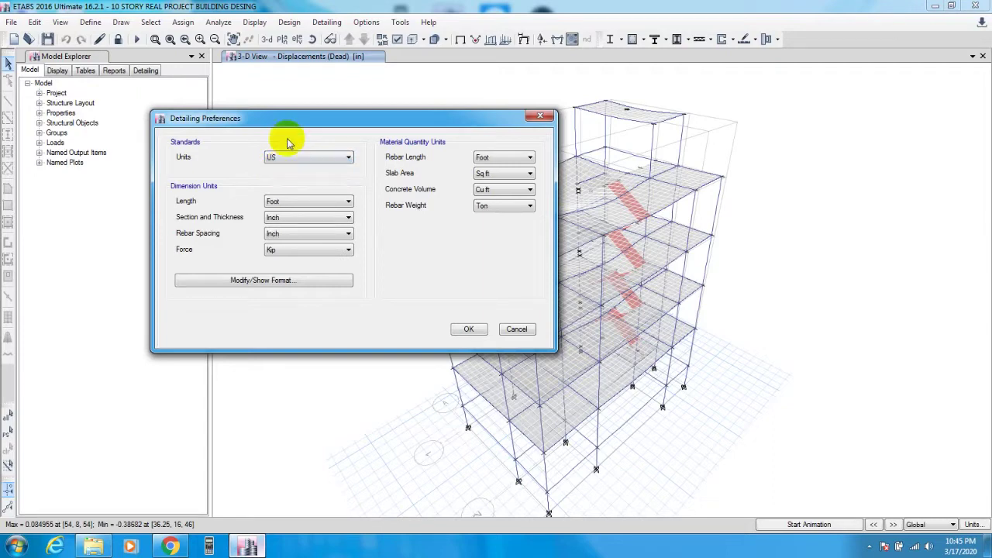
{"action": "left_click_drag", "start_coordinate": [310, 118], "coordinate": [321, 121]}
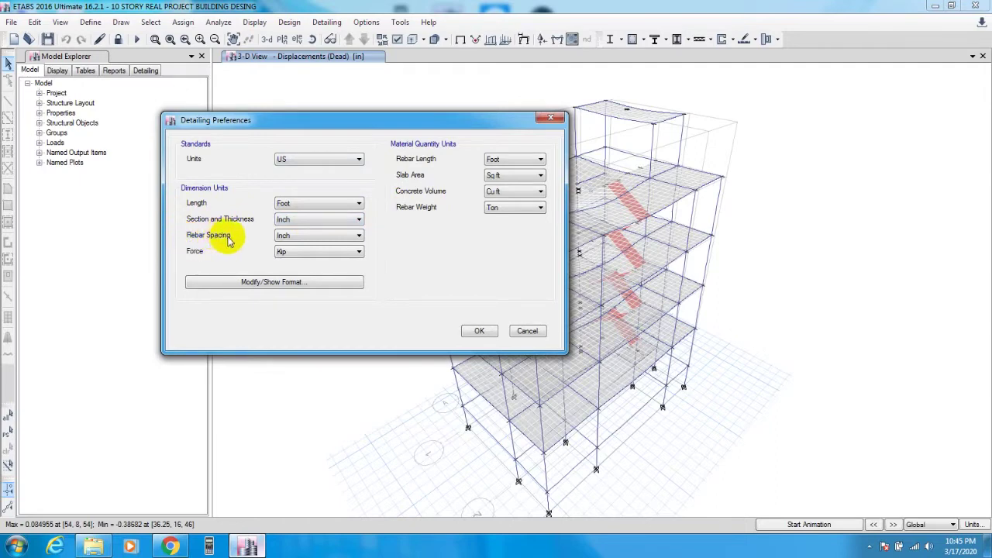
Step: Review the available dimension units for rebar spacing, force and length in the Detailing Preferences
{"action": "left_click", "coordinate": [333, 235]}
{"action": "left_click", "coordinate": [284, 252]}
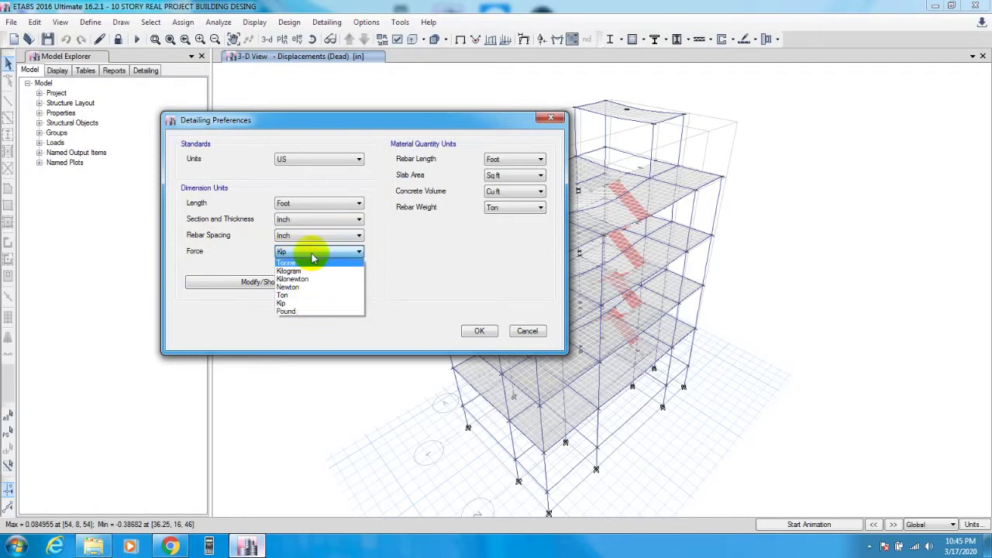
{"action": "left_click", "coordinate": [465, 266]}
{"action": "left_click", "coordinate": [331, 204]}
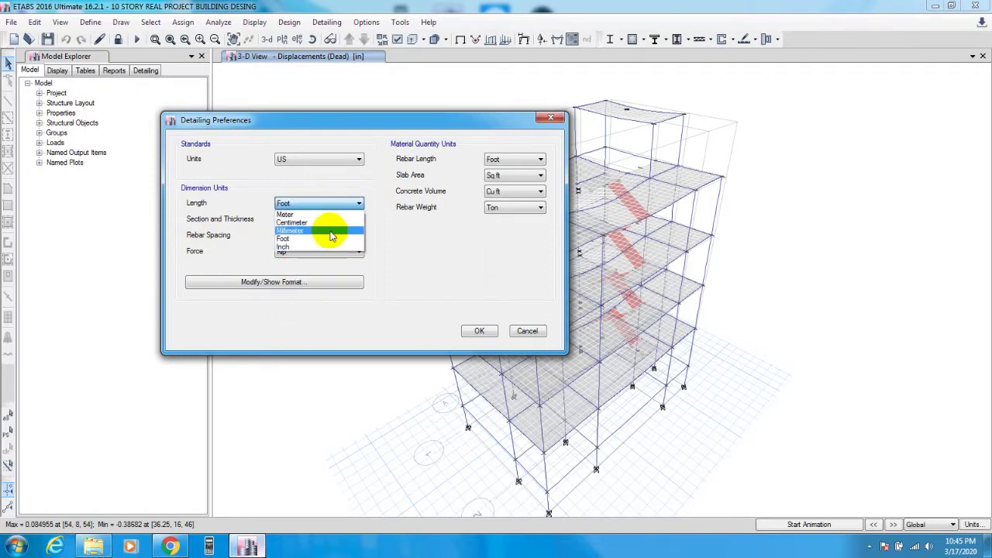
{"action": "left_click", "coordinate": [389, 235]}
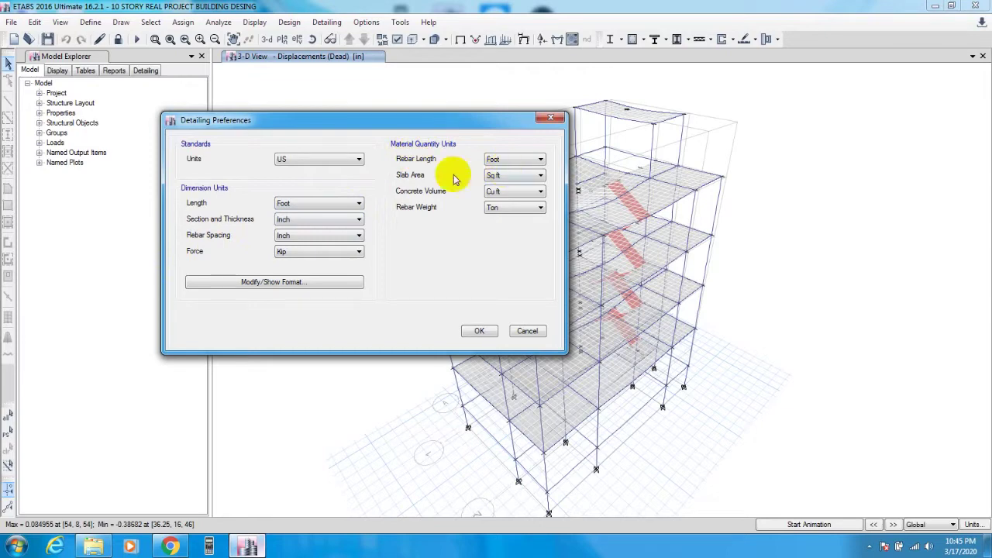
Step: Keep the material quantity units at Foot, Sq ft, Cu ft and Ton, and accept the Detailing Preferences
{"action": "left_click", "coordinate": [506, 159]}
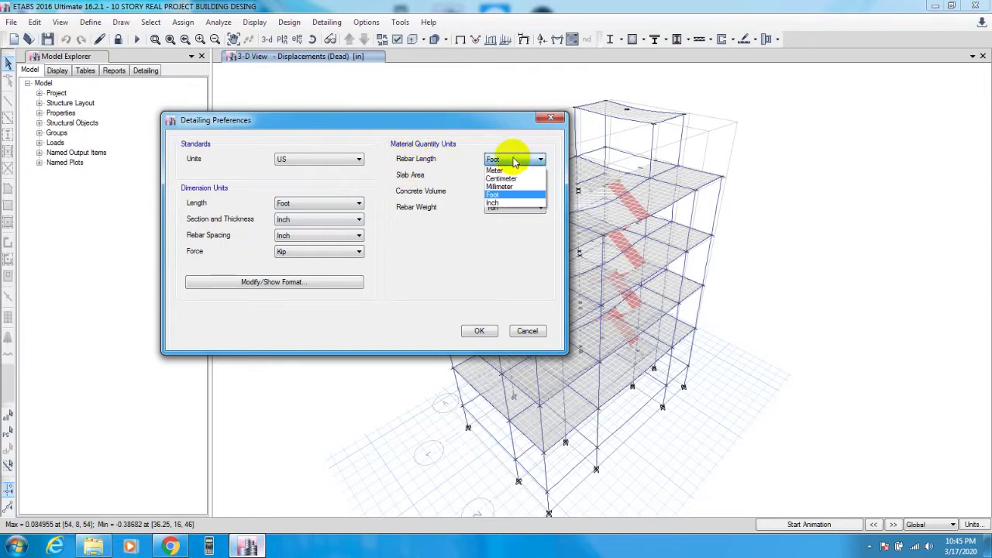
{"action": "left_click", "coordinate": [508, 194]}
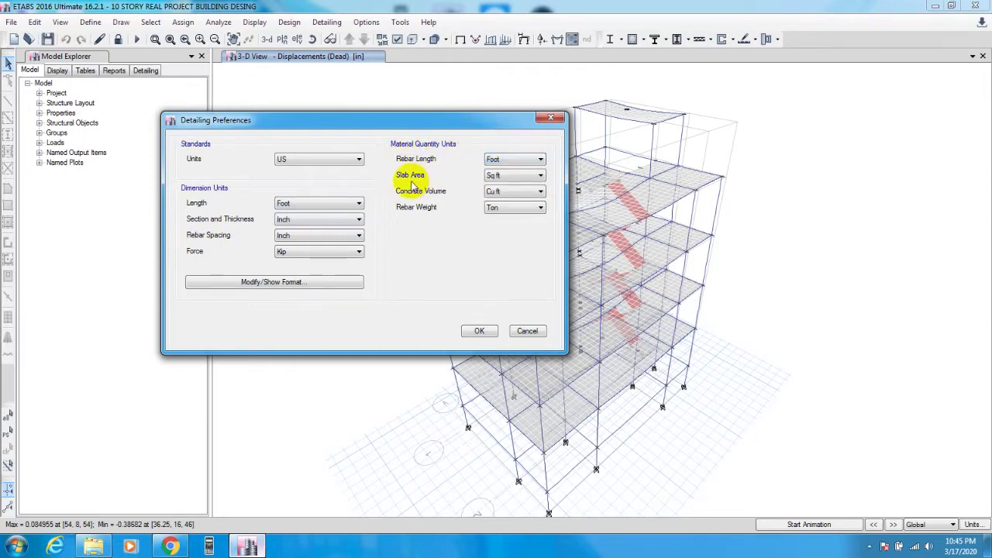
{"action": "left_click", "coordinate": [518, 176]}
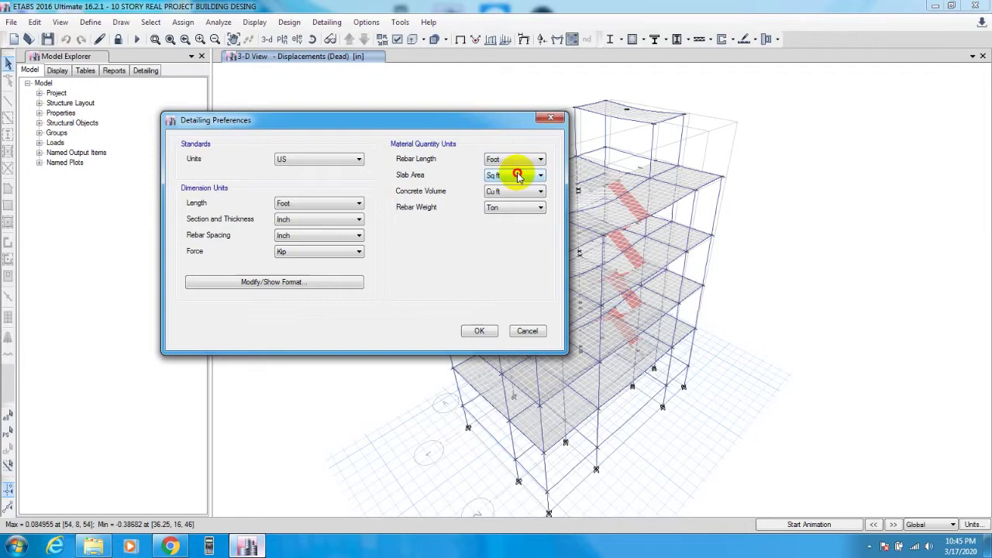
{"action": "left_click", "coordinate": [411, 179]}
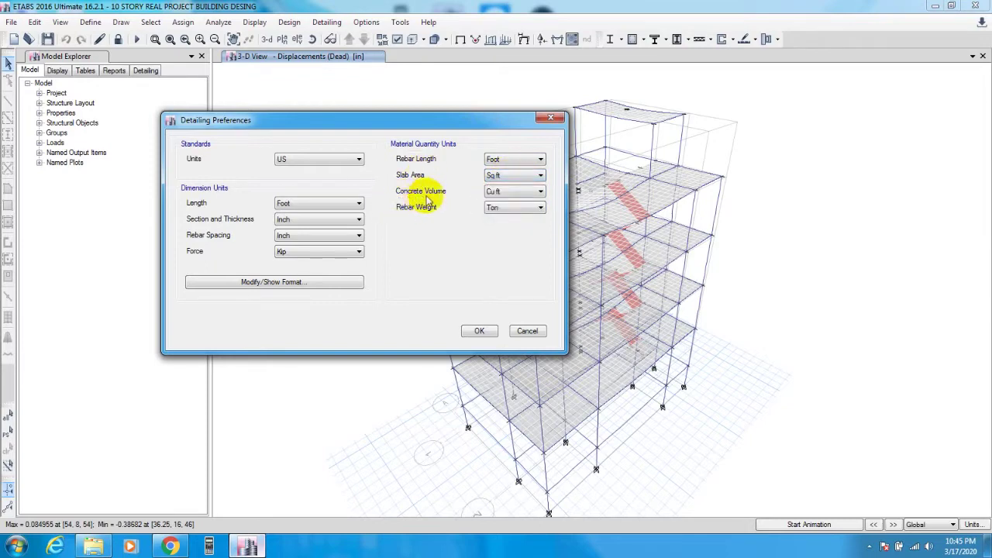
{"action": "left_click", "coordinate": [507, 192]}
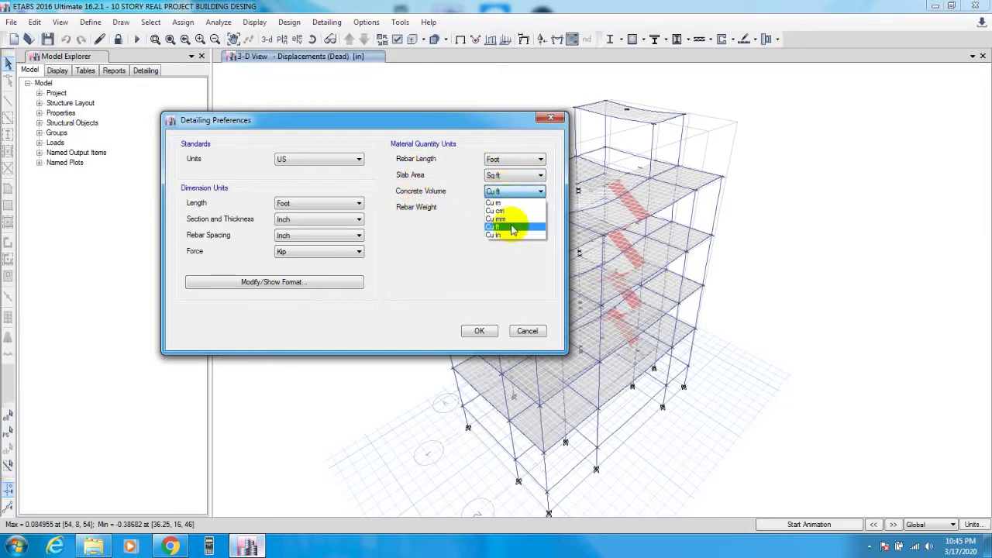
{"action": "left_click", "coordinate": [478, 196]}
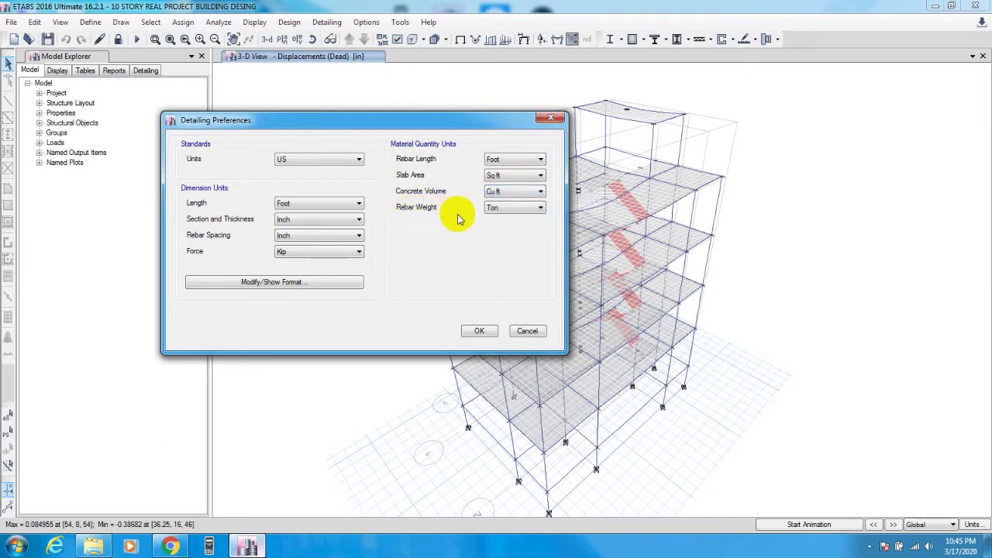
{"action": "left_click", "coordinate": [497, 207]}
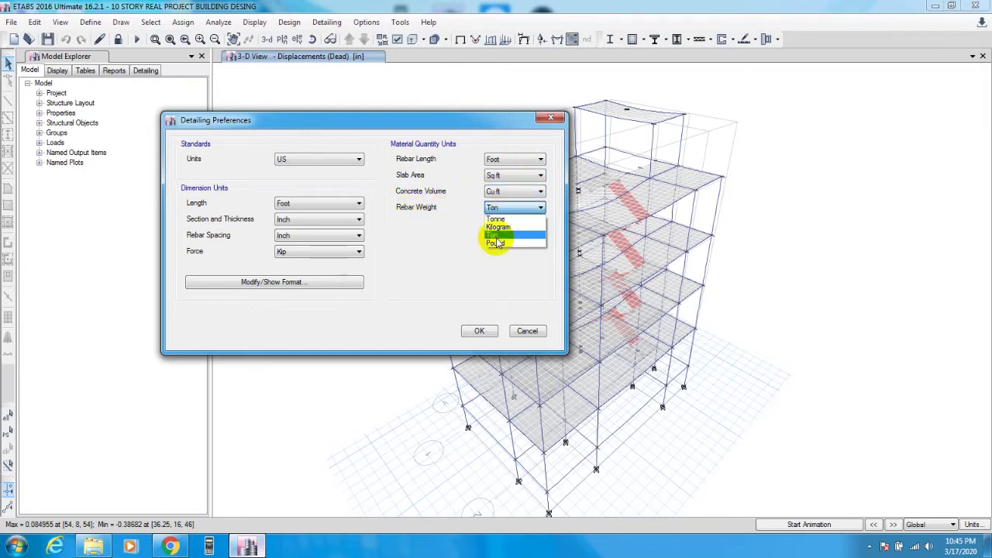
{"action": "left_click", "coordinate": [466, 205]}
{"action": "left_click", "coordinate": [479, 331]}
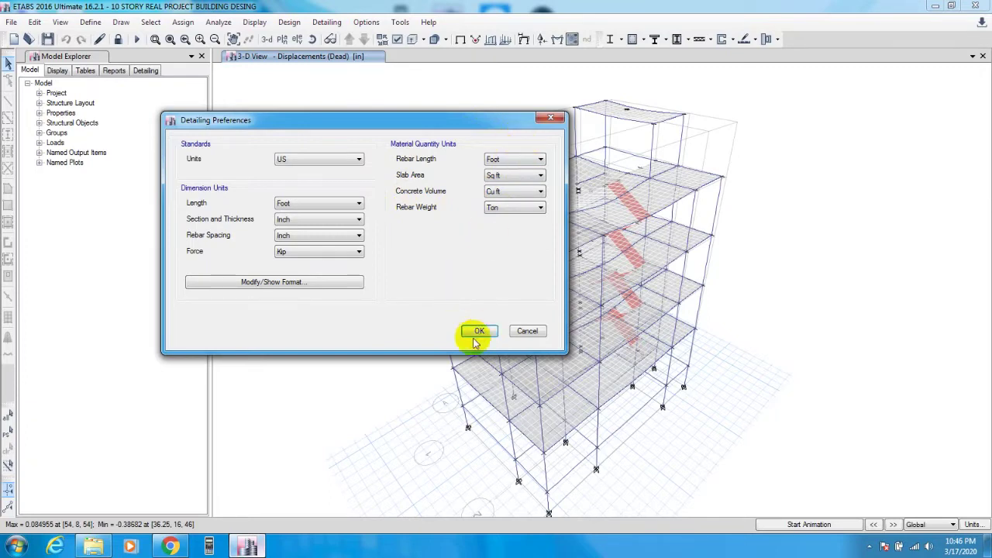
{"action": "left_click", "coordinate": [476, 331]}
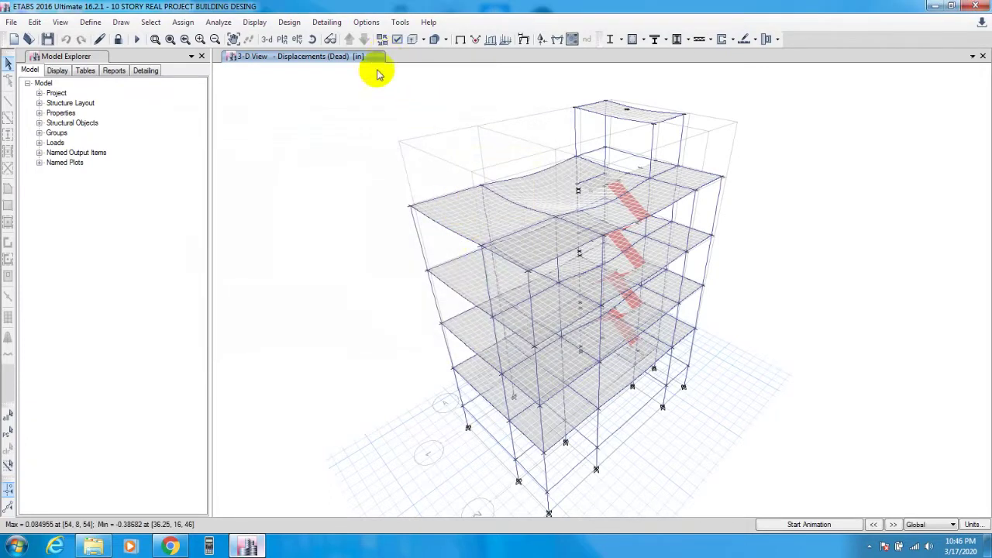
Step: Open the Drawing Sheet Setup and accept it with ANSI Engineering sheet type, size D and US Architectural scale
{"action": "left_click", "coordinate": [329, 24]}
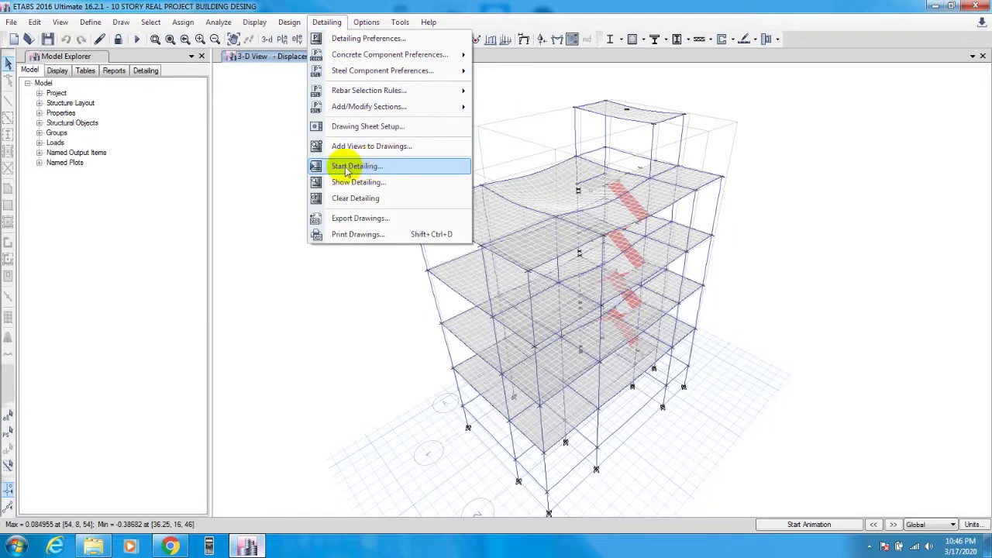
{"action": "mouse_move", "coordinate": [375, 91]}
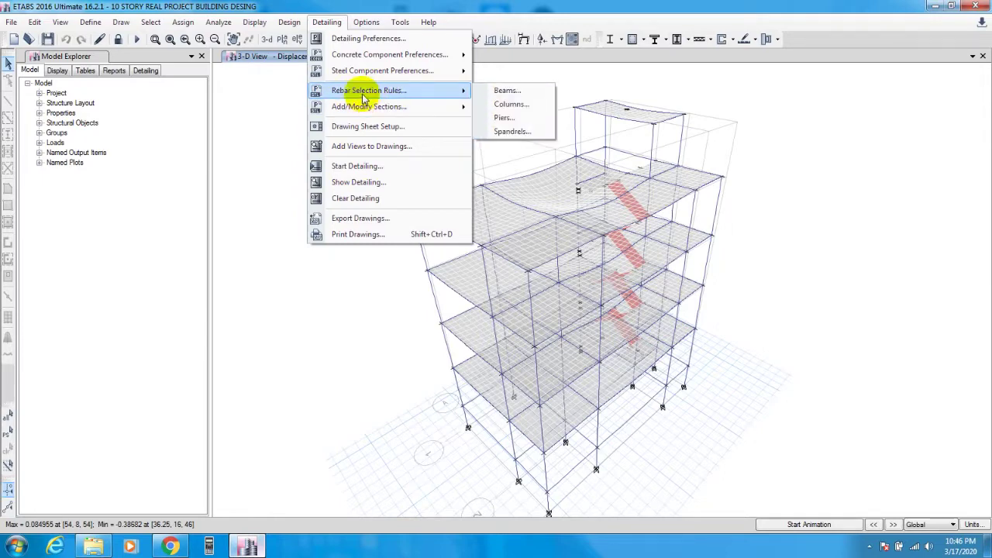
{"action": "mouse_move", "coordinate": [432, 55]}
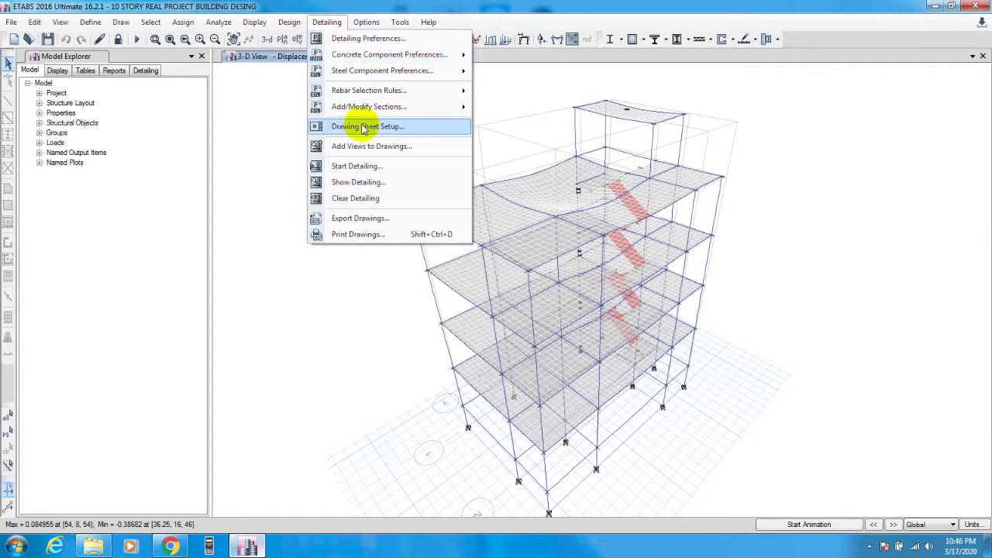
{"action": "mouse_move", "coordinate": [375, 112]}
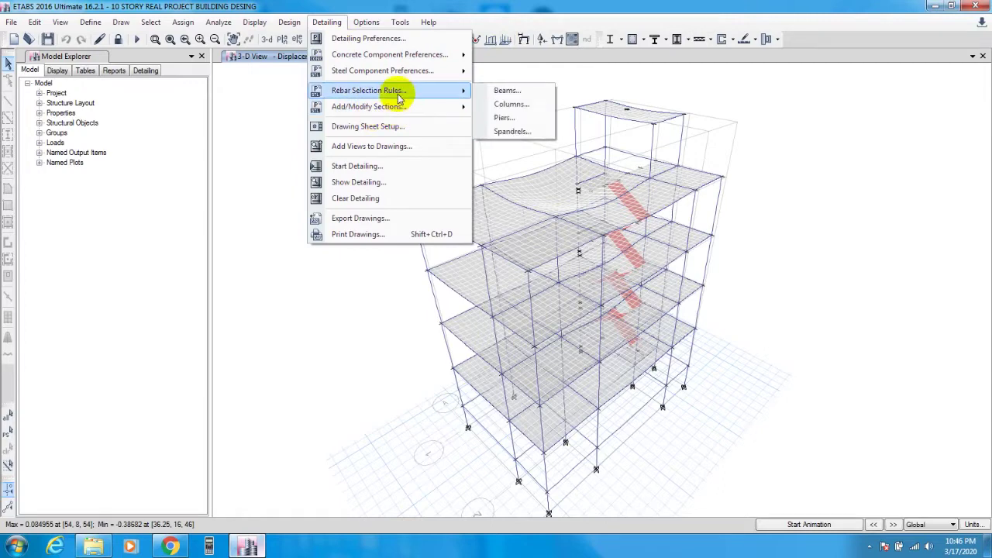
{"action": "left_click", "coordinate": [383, 130]}
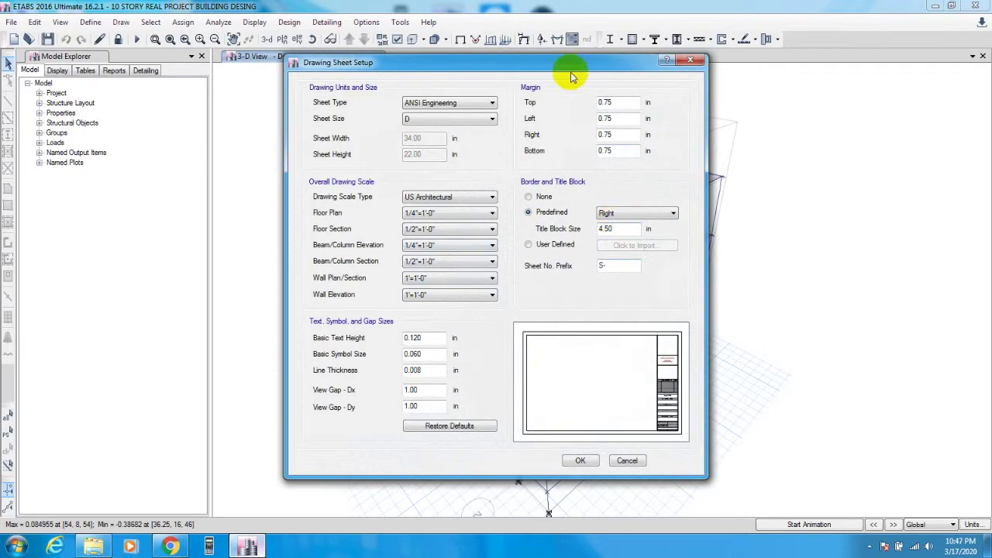
{"action": "left_click_drag", "start_coordinate": [570, 64], "coordinate": [528, 60]}
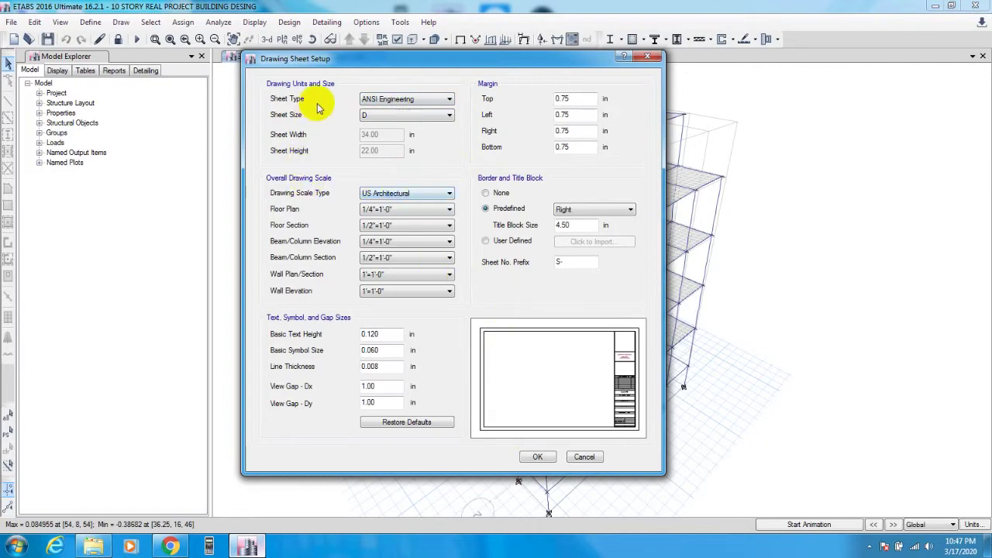
{"action": "left_click", "coordinate": [535, 456]}
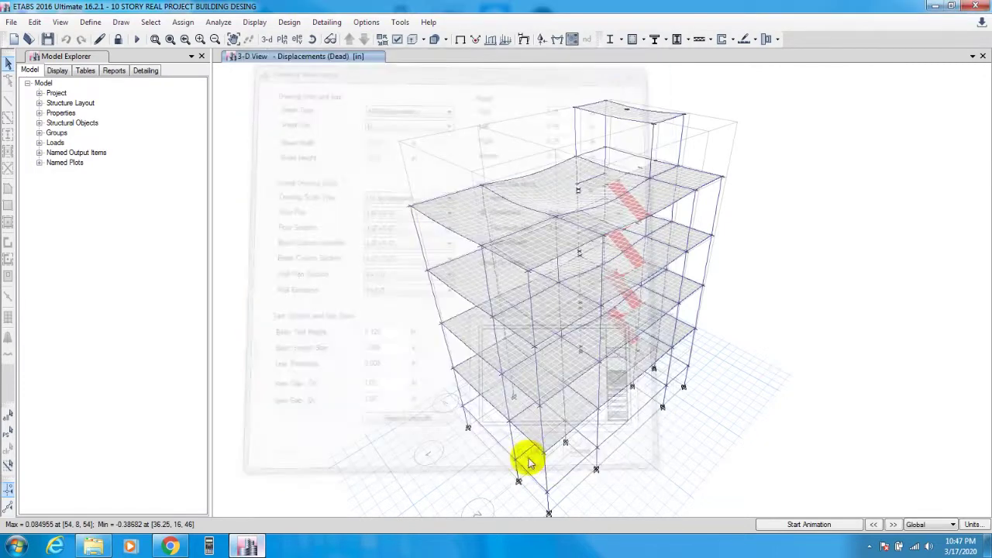
Step: Start detailing of the model and agree to overwrite the previous detailed drawings
{"action": "left_click", "coordinate": [321, 24]}
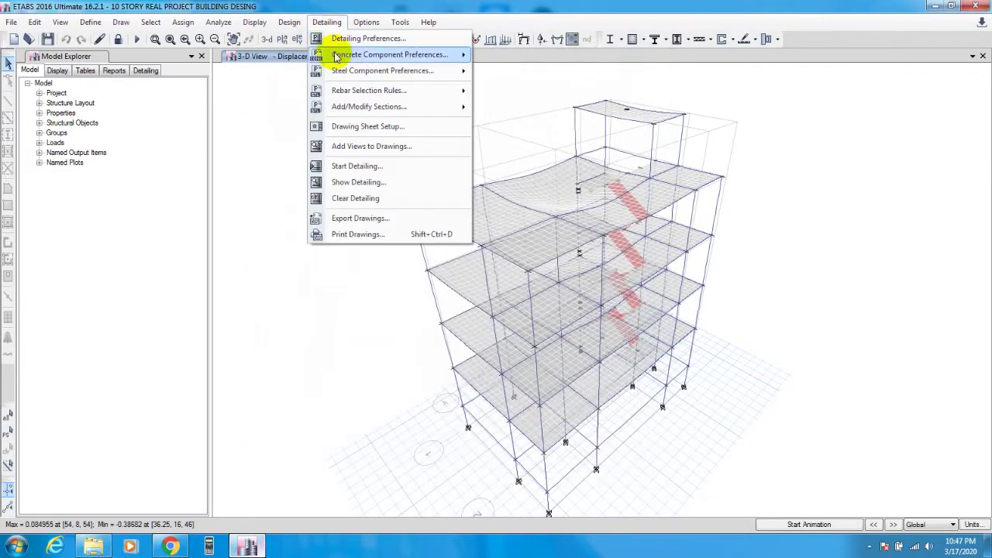
{"action": "left_click", "coordinate": [354, 165]}
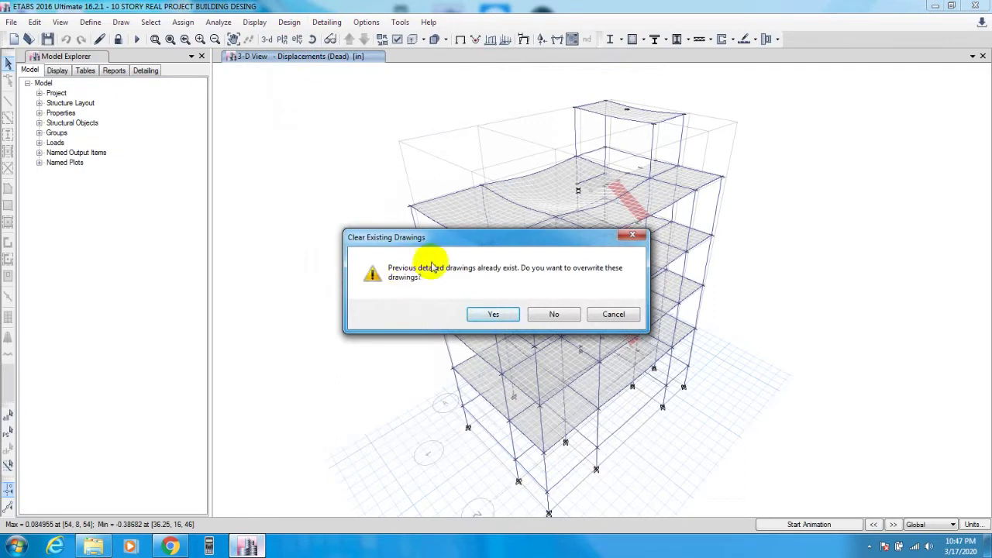
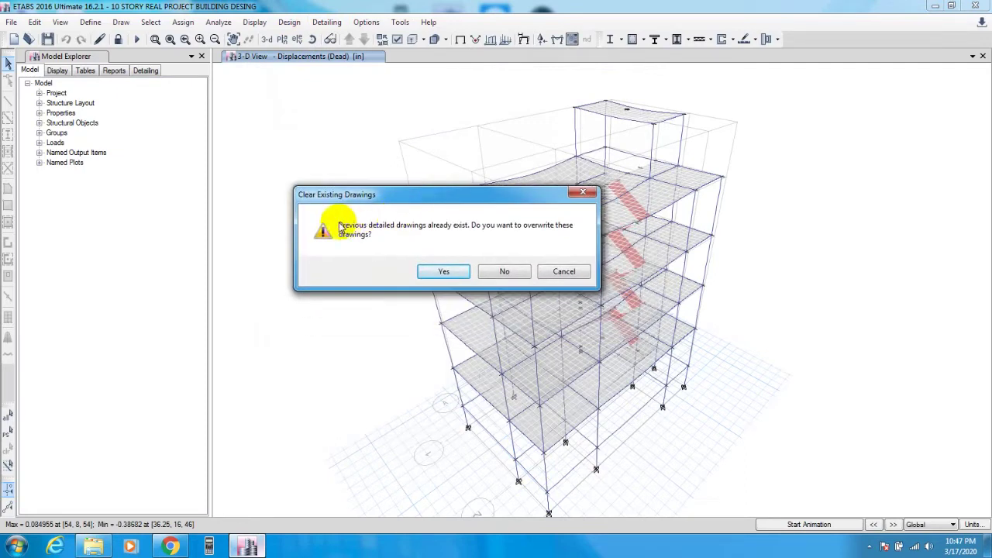
{"action": "left_click_drag", "start_coordinate": [461, 200], "coordinate": [467, 197]}
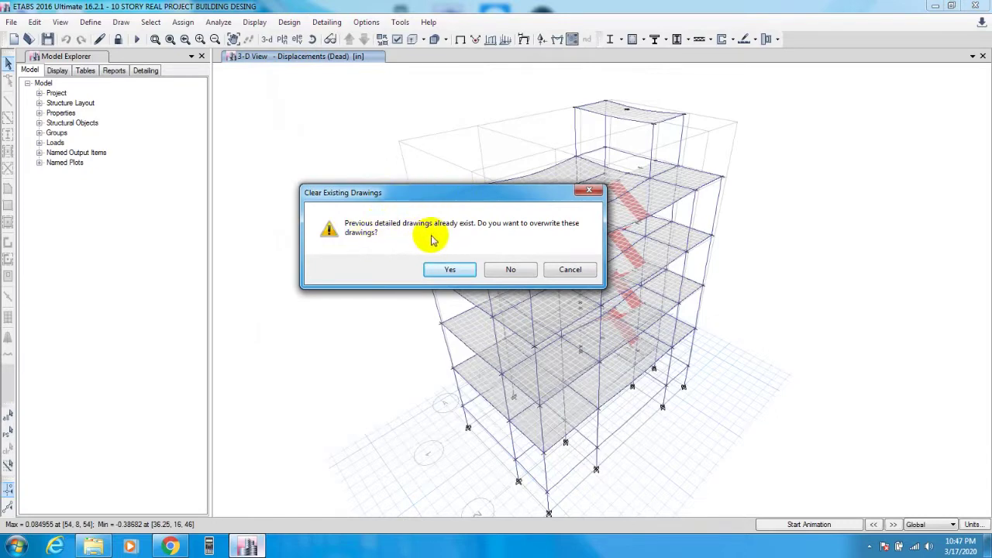
{"action": "left_click_drag", "start_coordinate": [484, 197], "coordinate": [470, 195]}
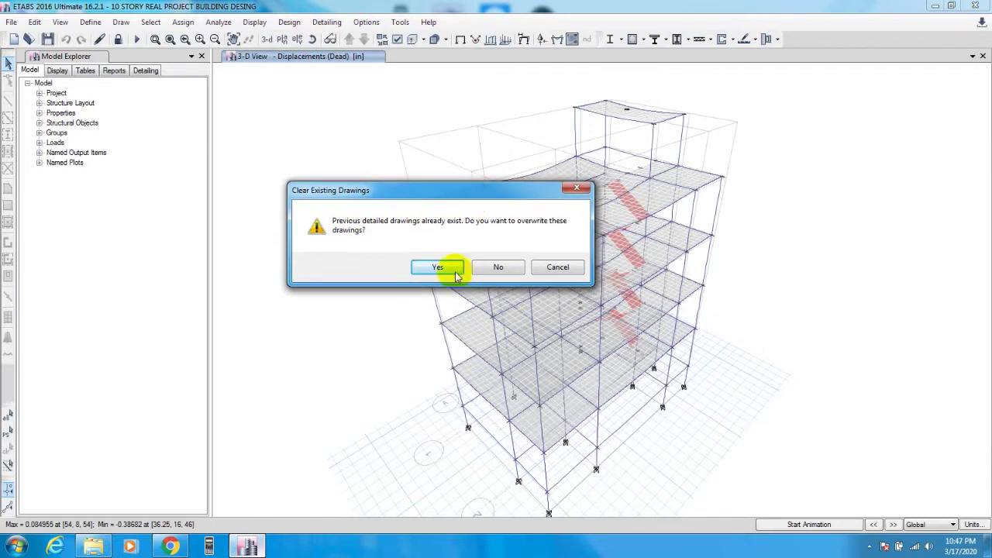
{"action": "left_click", "coordinate": [442, 269]}
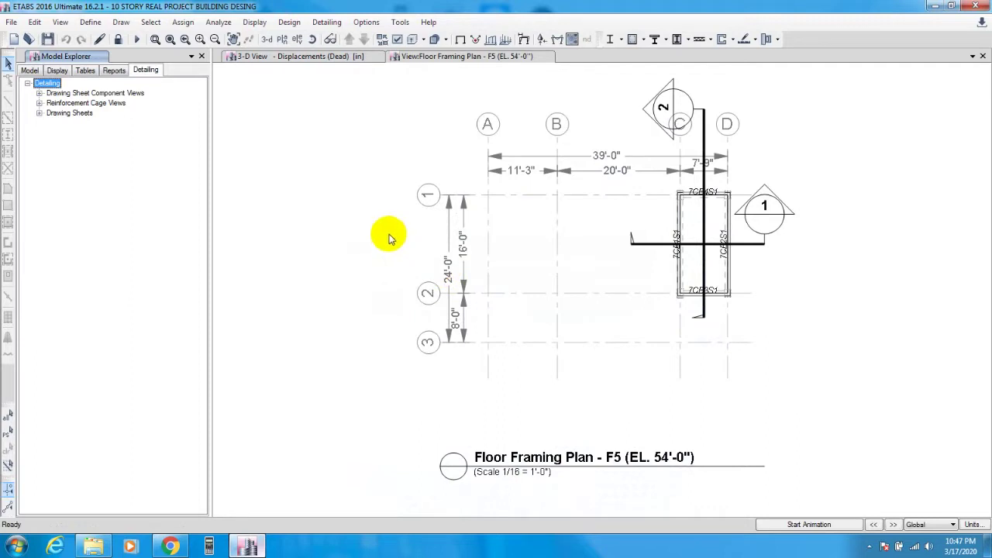
Step: Expand the Drawing Sheet Component Views and compare the F5 floor framing plan with the 3-D dead-load displacement view
{"action": "left_click", "coordinate": [38, 93]}
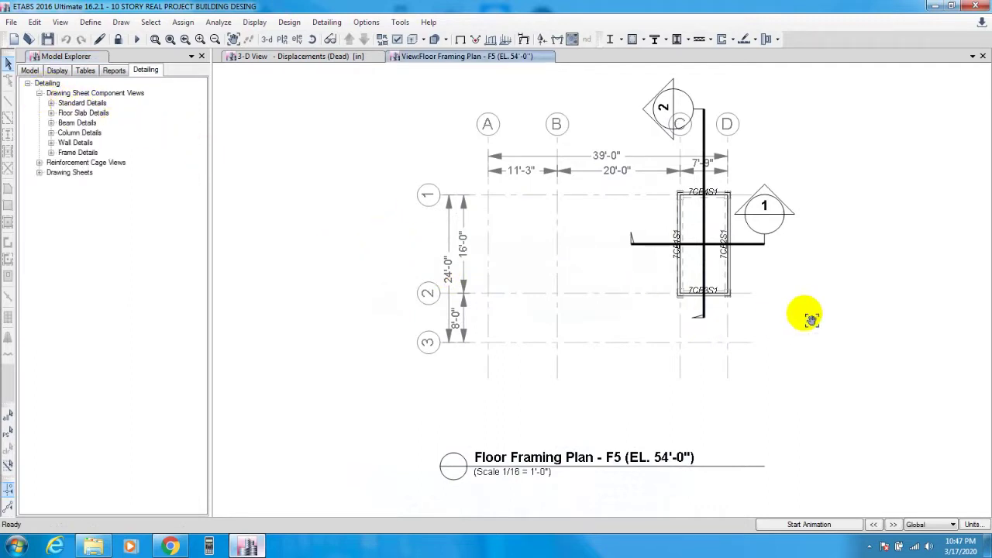
{"action": "middle_click_drag", "start_coordinate": [809, 321], "coordinate": [811, 316]}
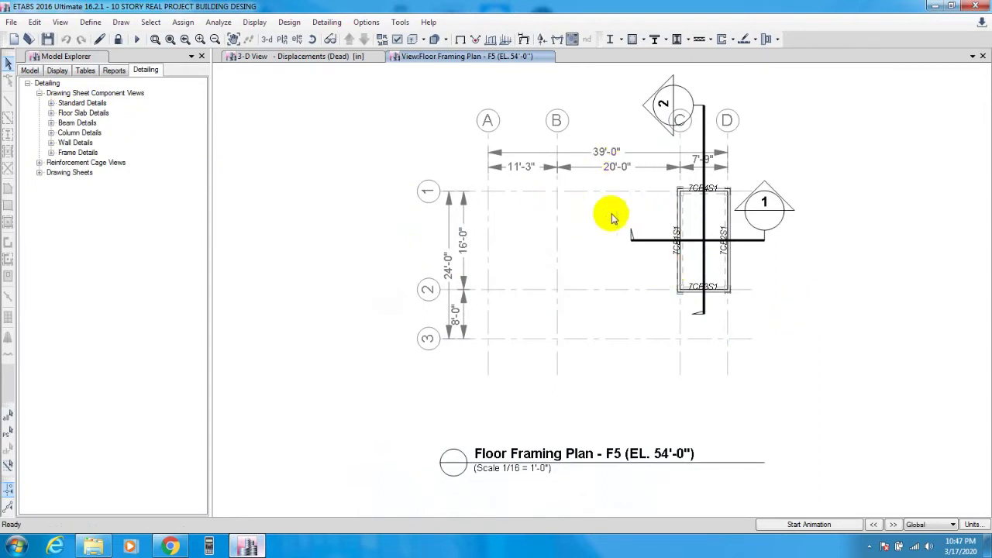
{"action": "middle_click_drag", "start_coordinate": [752, 281], "coordinate": [751, 283]}
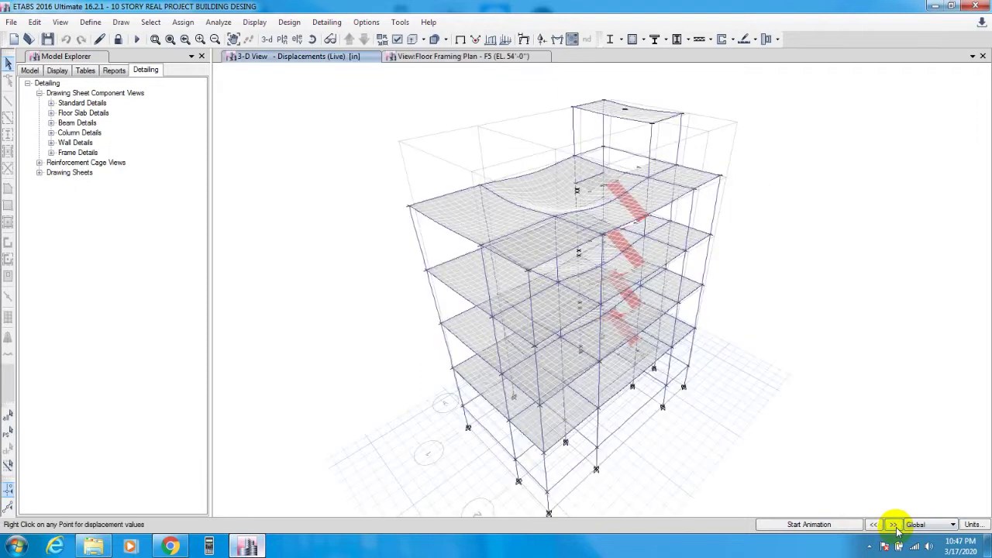
{"action": "left_click", "coordinate": [873, 526]}
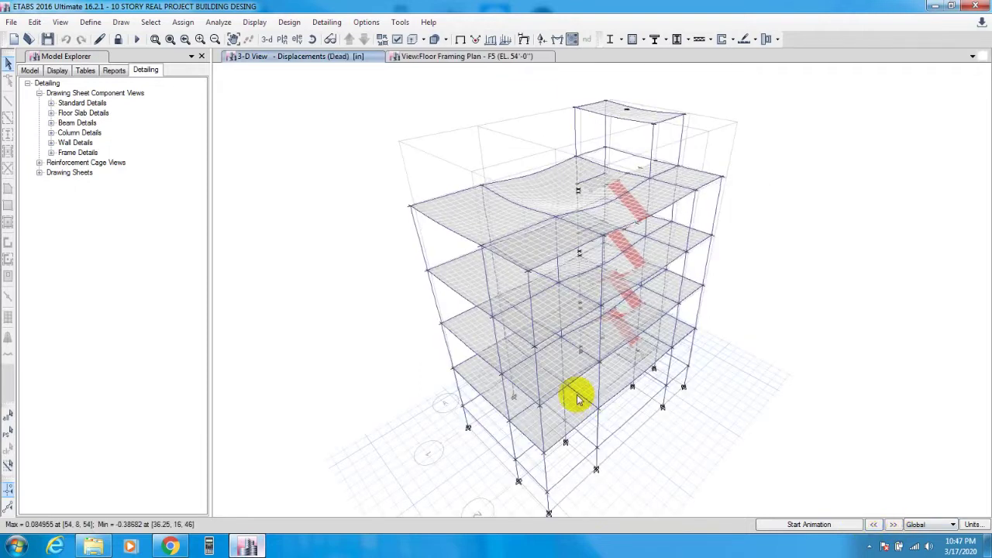
Step: Expand the Standard Details of the detailing output and view the List of Drawings
{"action": "left_click", "coordinate": [50, 103]}
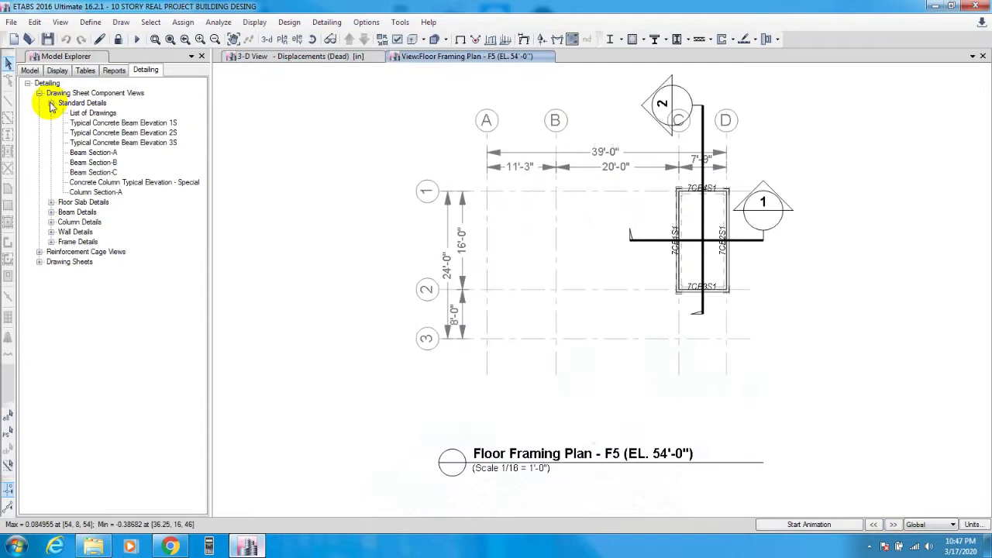
{"action": "left_click", "coordinate": [145, 75]}
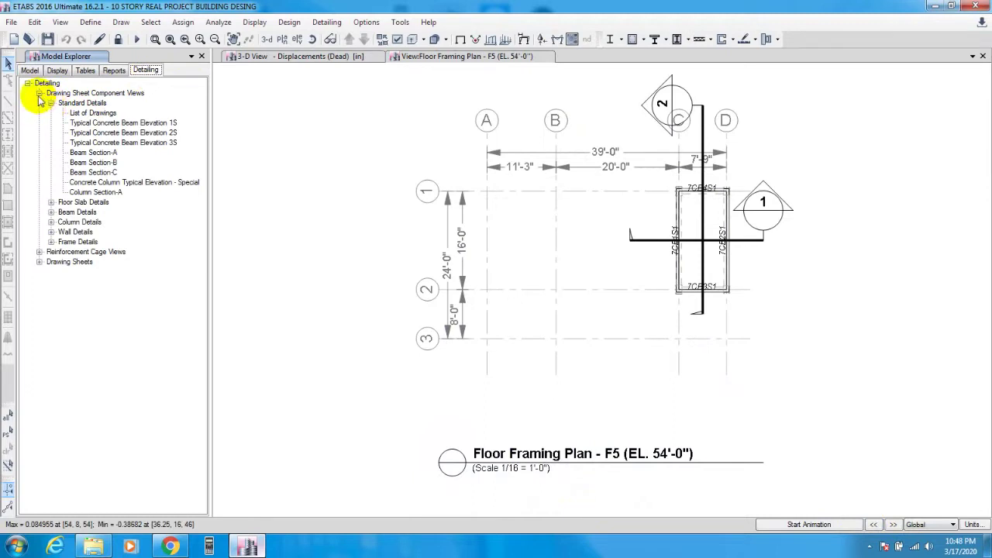
{"action": "double_click", "coordinate": [91, 113]}
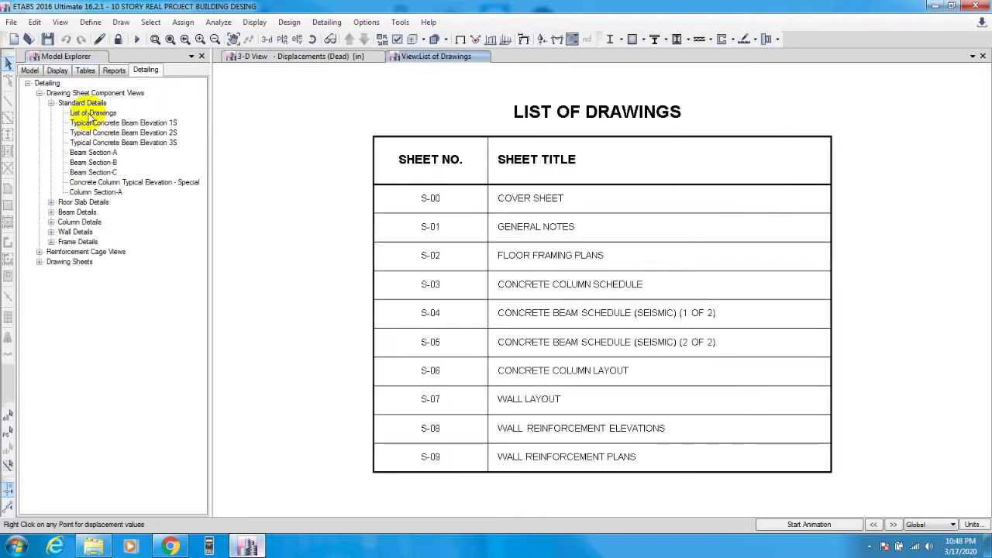
{"action": "scroll", "coordinate": [436, 208], "scroll_direction": "down", "scroll_amount": 2}
{"action": "scroll", "coordinate": [524, 262], "scroll_direction": "up", "scroll_amount": 3}
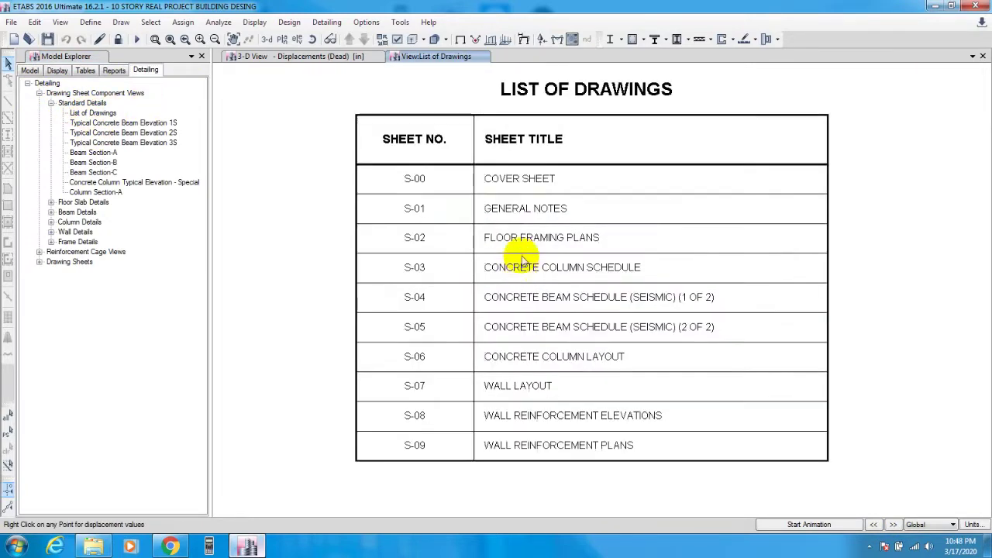
Step: Open Typical Concrete Beam Elevation 1S and examine its bar layout, stirrup zones and notes
{"action": "double_click", "coordinate": [97, 124]}
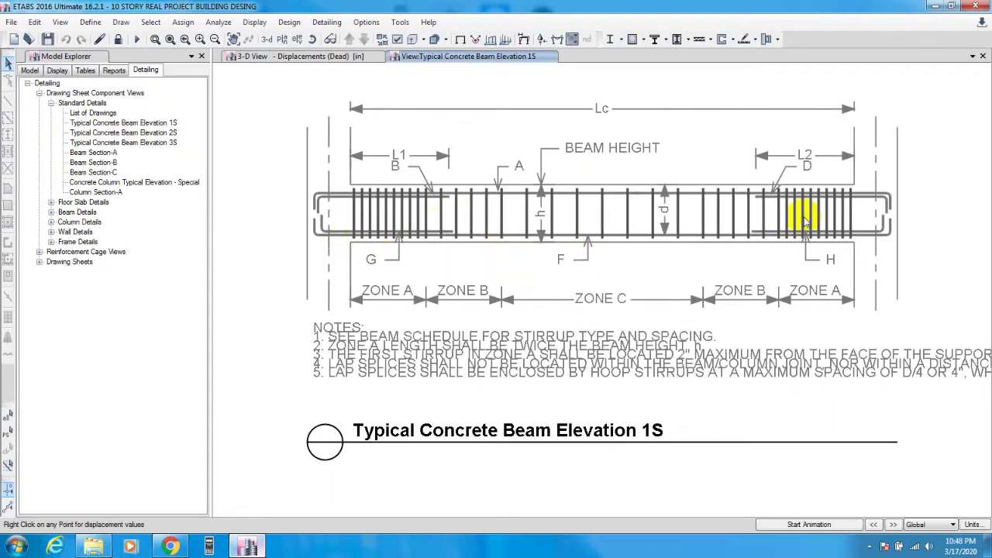
{"action": "middle_click_drag", "start_coordinate": [595, 308], "coordinate": [571, 325]}
{"action": "scroll", "coordinate": [370, 228], "scroll_direction": "up", "scroll_amount": 1}
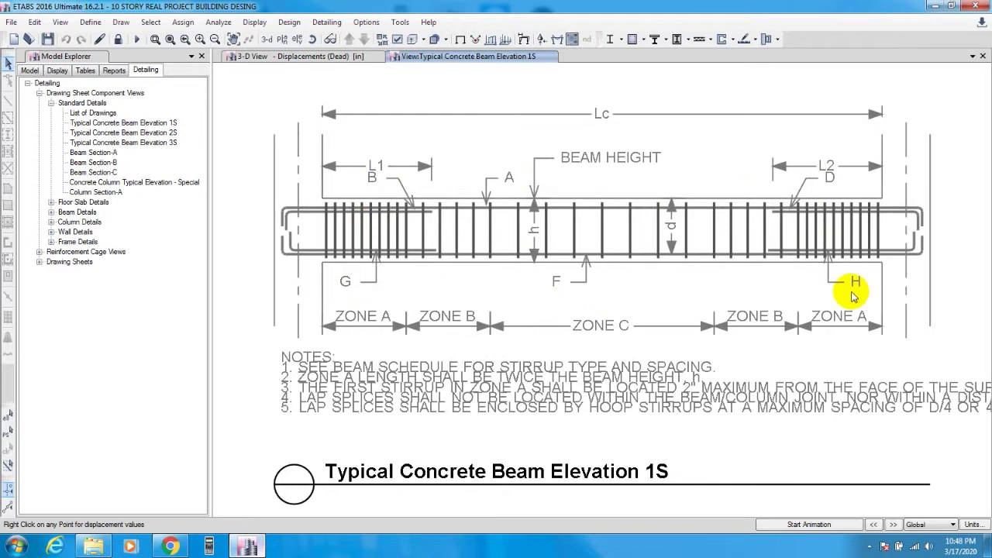
{"action": "middle_click_drag", "start_coordinate": [581, 270], "coordinate": [587, 271]}
{"action": "middle_click_drag", "start_coordinate": [512, 284], "coordinate": [503, 307]}
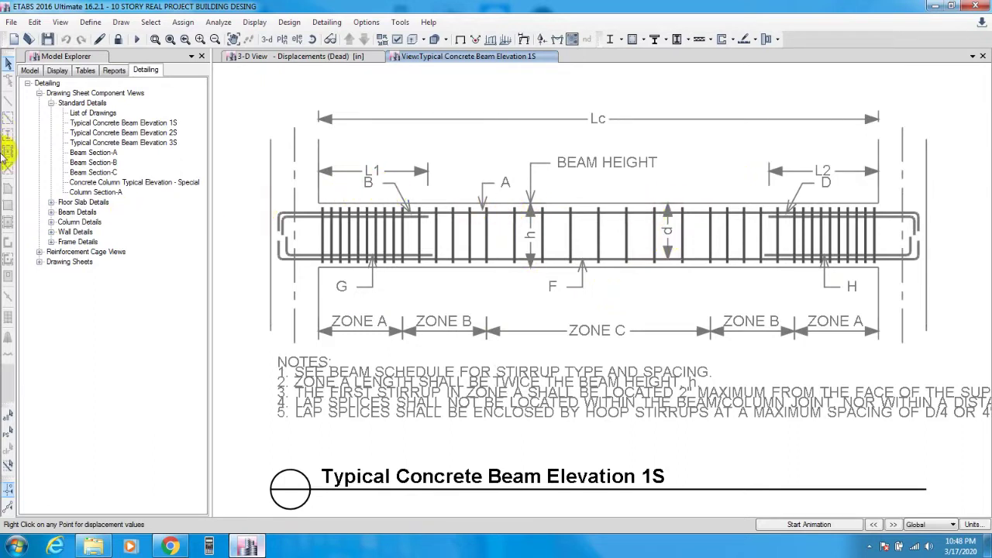
Step: Open Typical Concrete Beam Elevation 2S and examine the lap, stirrup zones and middle support of the two-span beam
{"action": "double_click", "coordinate": [141, 133]}
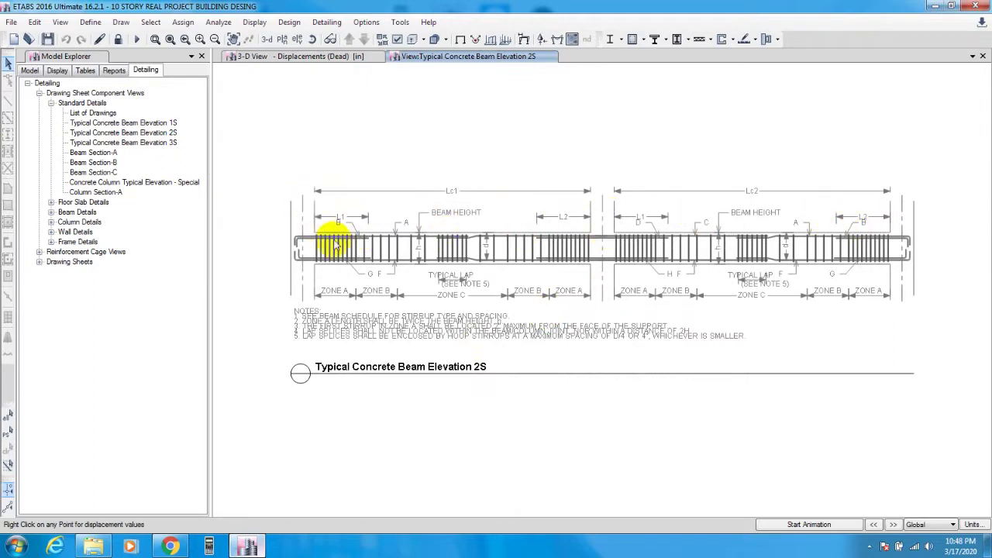
{"action": "scroll", "coordinate": [604, 264], "scroll_direction": "up", "scroll_amount": 2}
{"action": "scroll", "coordinate": [415, 260], "scroll_direction": "up", "scroll_amount": 4}
{"action": "scroll", "coordinate": [475, 335], "scroll_direction": "up", "scroll_amount": 1}
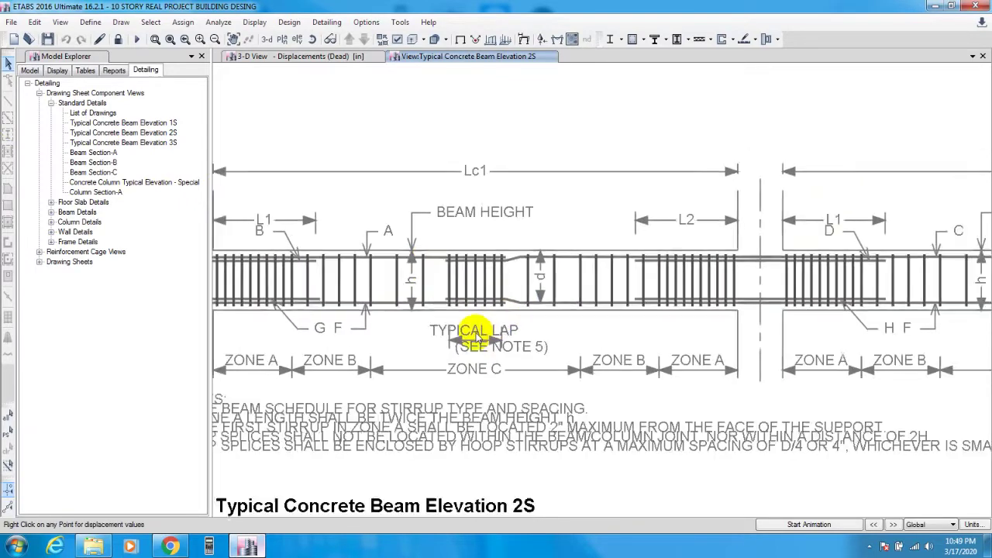
{"action": "scroll", "coordinate": [474, 335], "scroll_direction": "down", "scroll_amount": 3}
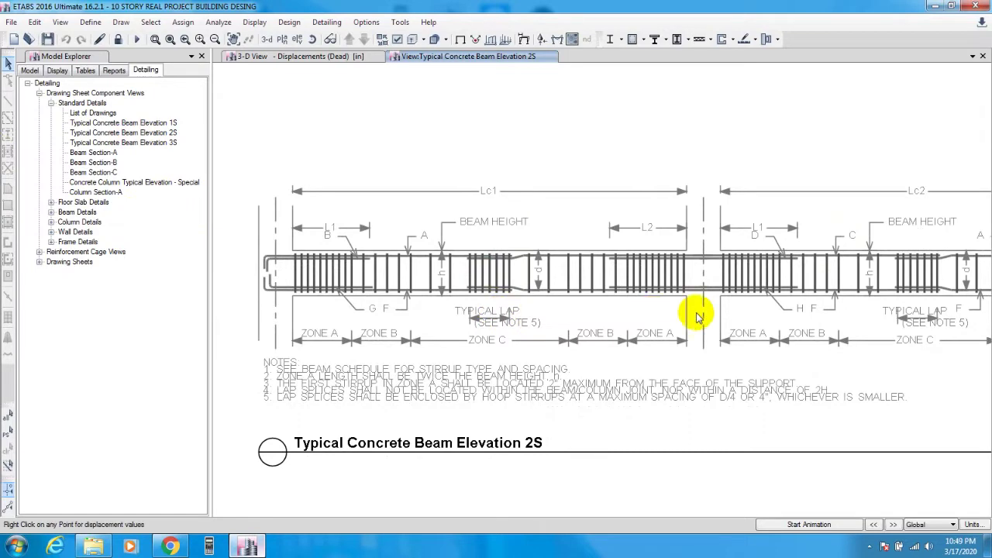
{"action": "mouse_move", "coordinate": [521, 324]}
{"action": "middle_mouse_down"}
{"action": "mouse_move", "coordinate": [490, 330]}
{"action": "mouse_move", "coordinate": [642, 332]}
{"action": "mouse_move", "coordinate": [553, 321]}
{"action": "mouse_move", "coordinate": [597, 271]}
{"action": "mouse_move", "coordinate": [506, 303]}
{"action": "mouse_move", "coordinate": [687, 303]}
{"action": "middle_mouse_up"}
{"action": "scroll", "coordinate": [610, 308], "scroll_direction": "down", "scroll_amount": 1}
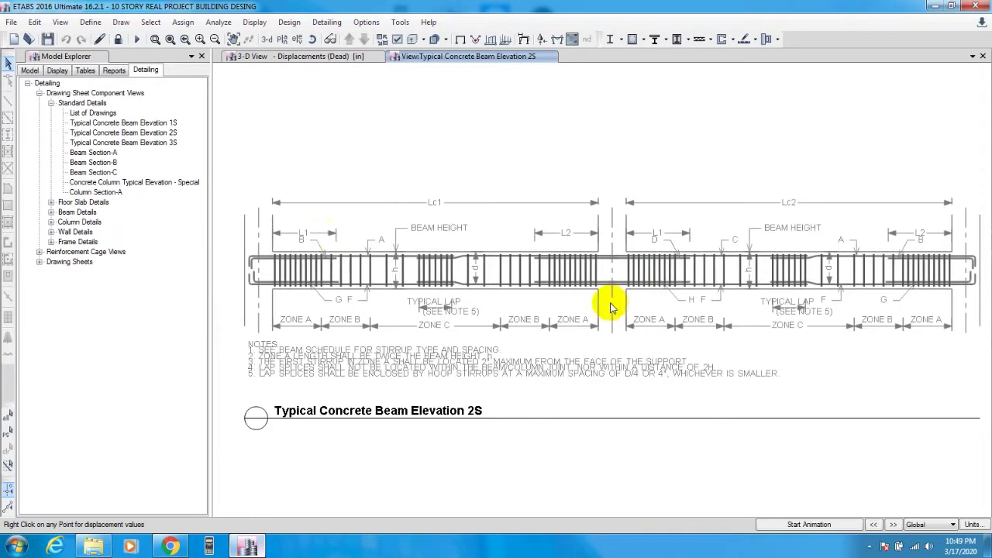
Step: Open Typical Concrete Beam Elevation 3S and examine the reinforcement along its three spans
{"action": "double_click", "coordinate": [144, 143]}
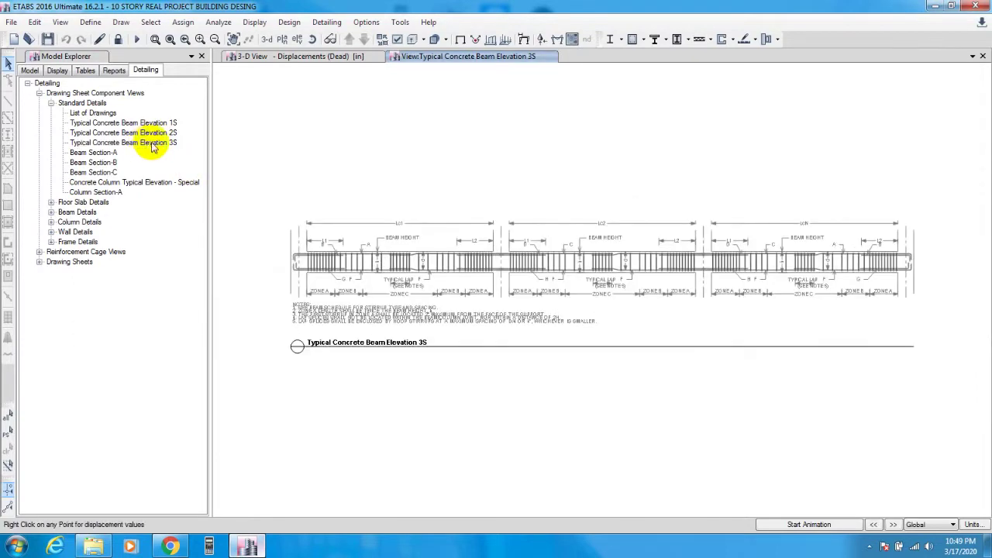
{"action": "scroll", "coordinate": [496, 262], "scroll_direction": "up", "scroll_amount": 1}
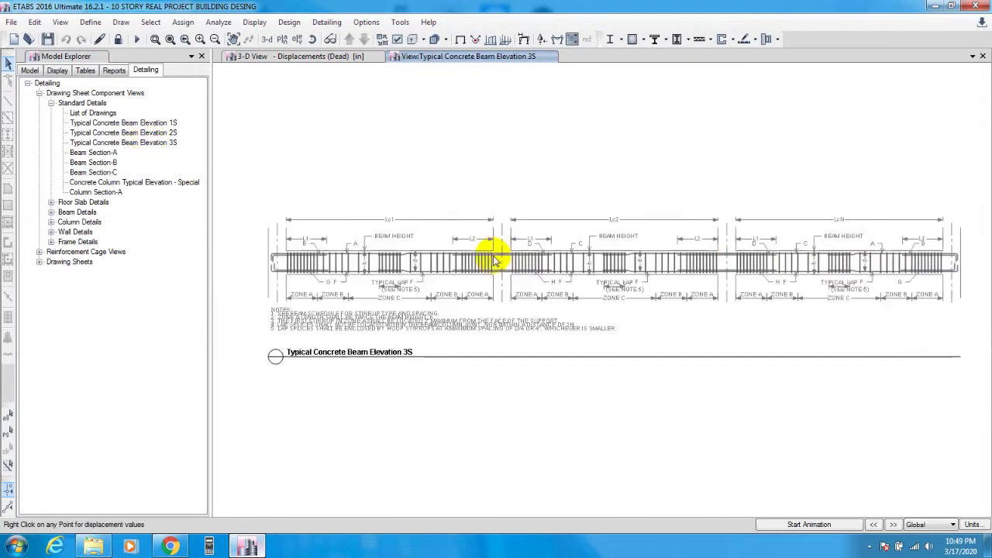
{"action": "scroll", "coordinate": [496, 261], "scroll_direction": "up", "scroll_amount": 1}
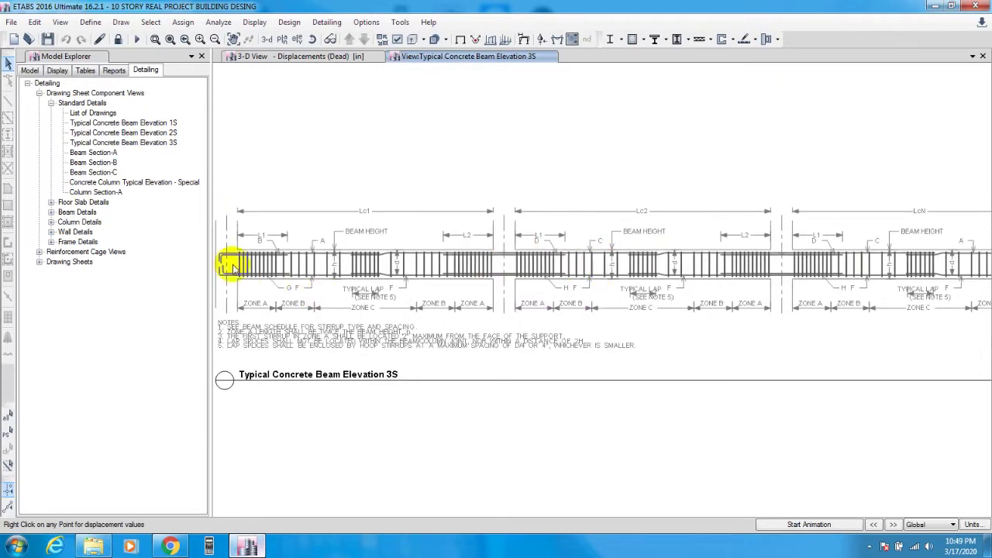
{"action": "scroll", "coordinate": [682, 300], "scroll_direction": "down", "scroll_amount": 3}
{"action": "middle_click_drag", "start_coordinate": [603, 338], "coordinate": [605, 338]}
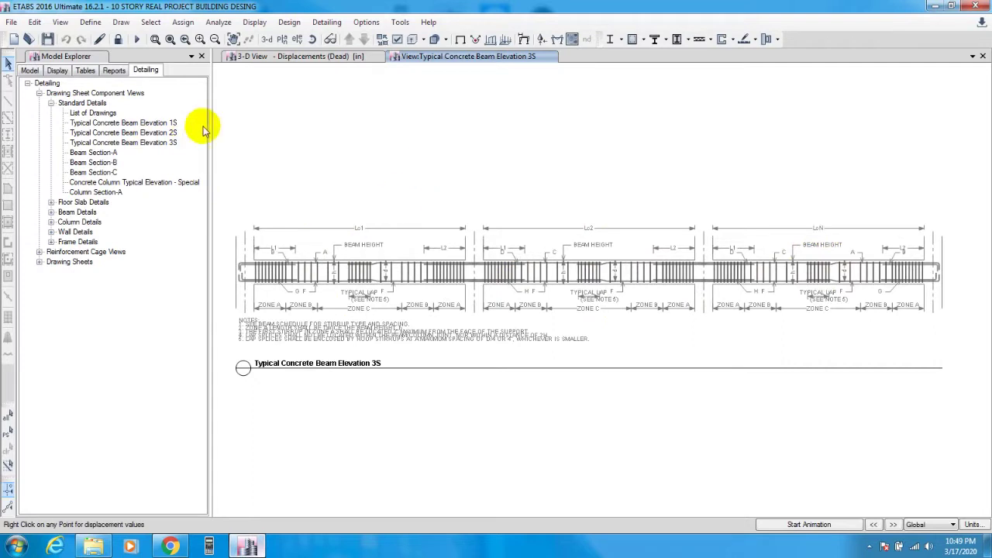
Step: Return to the 3-D dead-load displacement view and check points on the building's floors and frames
{"action": "left_click", "coordinate": [288, 59]}
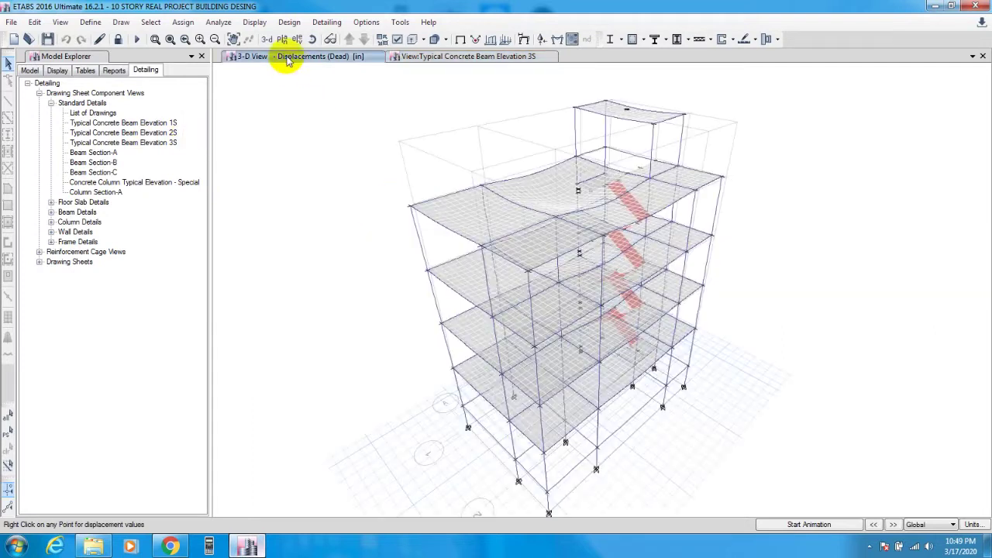
{"action": "right_click", "coordinate": [667, 269]}
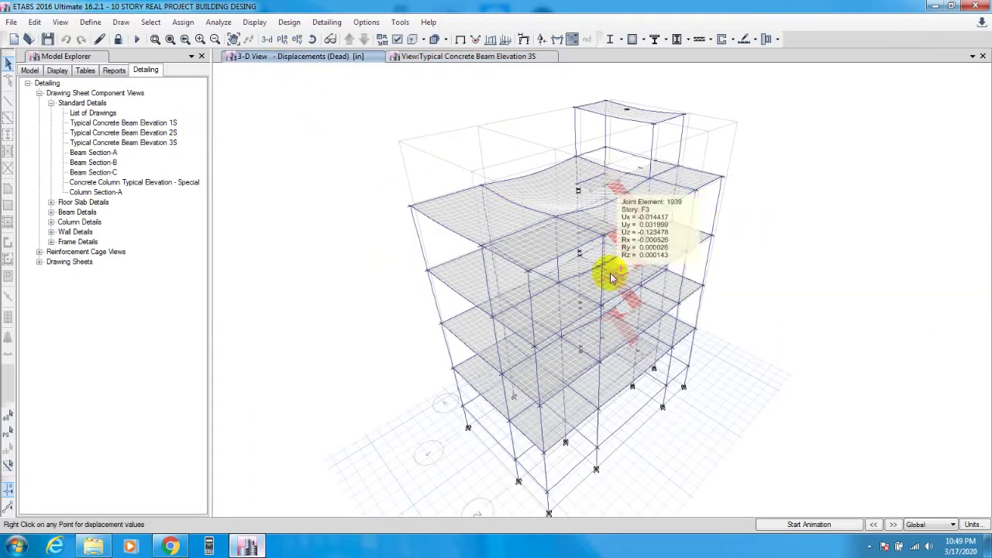
{"action": "right_click", "coordinate": [532, 254]}
{"action": "right_click", "coordinate": [611, 198]}
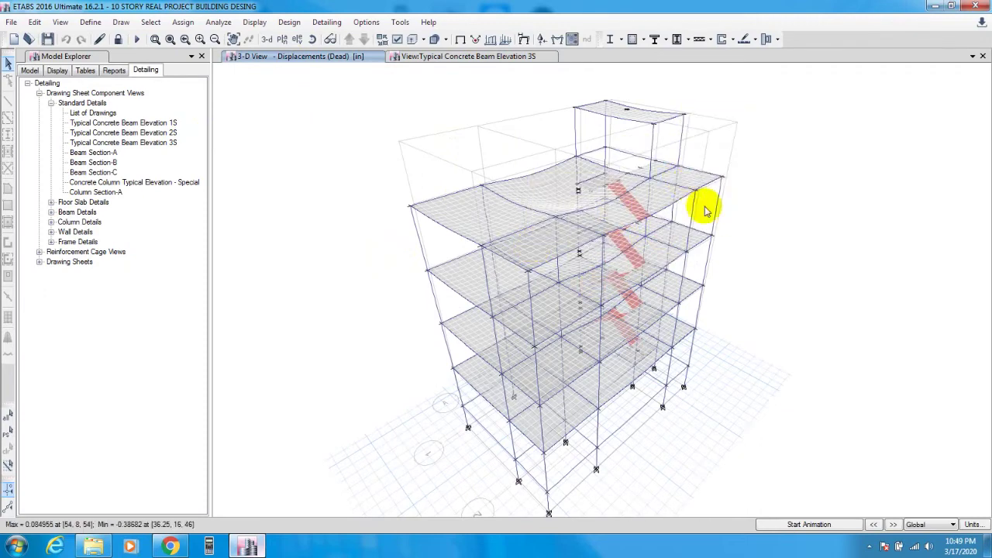
{"action": "right_click", "coordinate": [478, 232]}
{"action": "right_click", "coordinate": [478, 202]}
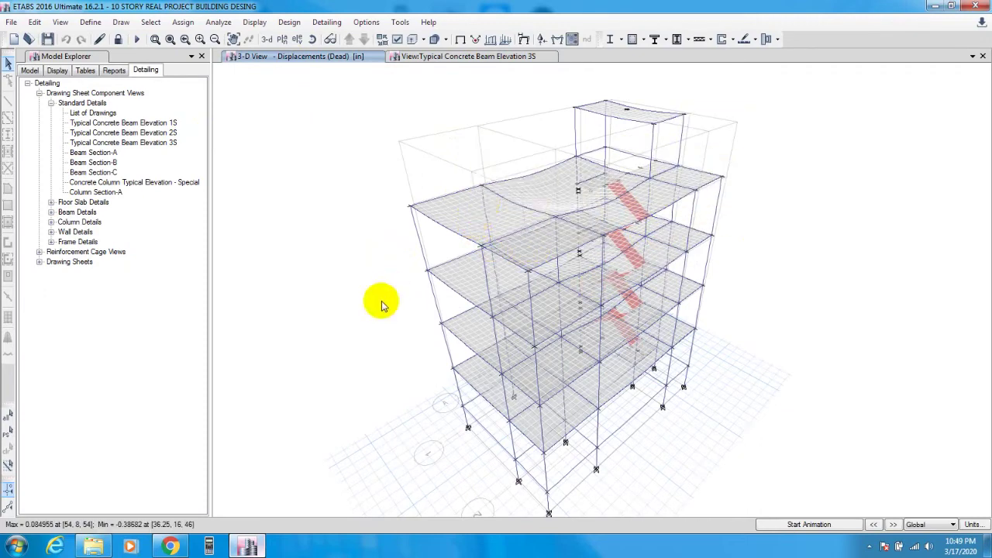
Step: Review Typical Concrete Beam Elevations 1S, 2S and 3S again, one after another
{"action": "double_click", "coordinate": [152, 127]}
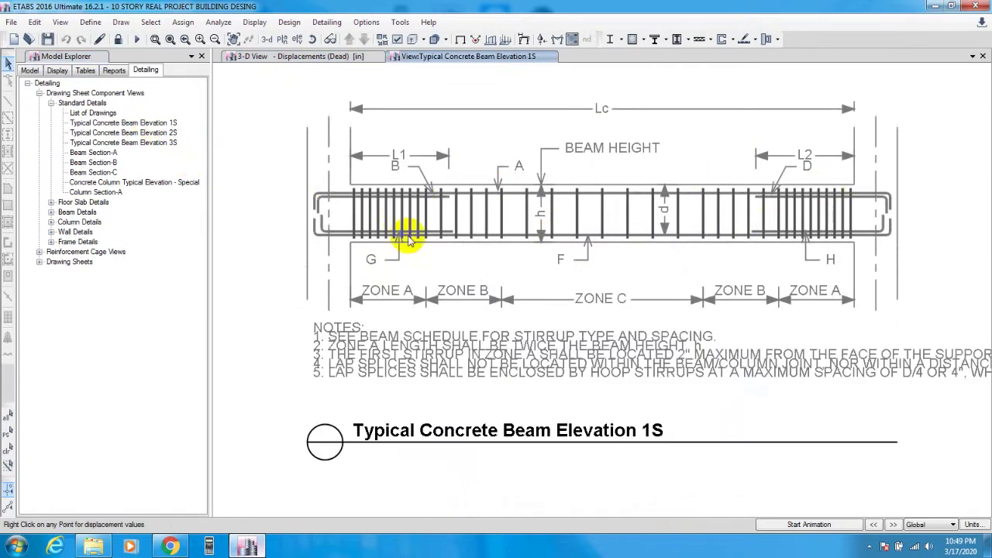
{"action": "double_click", "coordinate": [129, 134]}
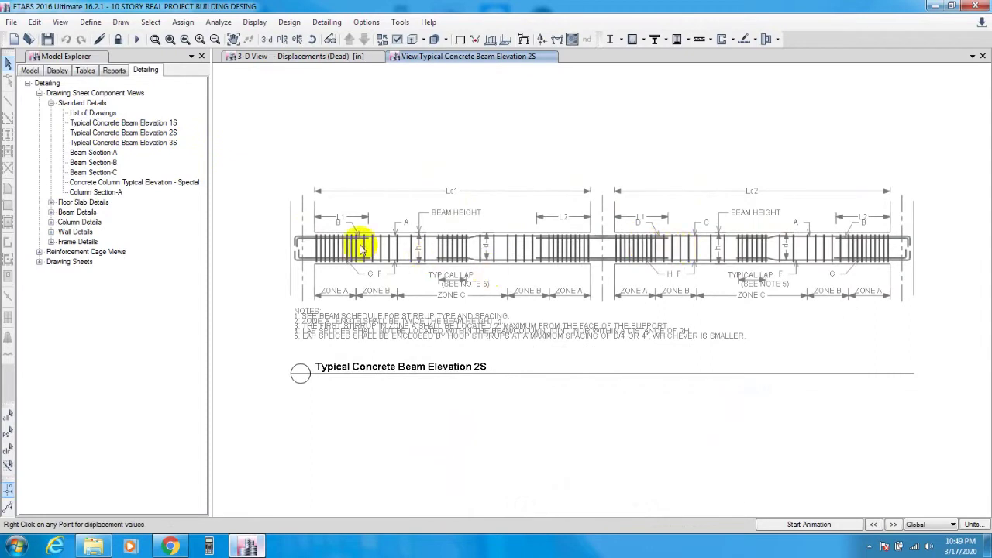
{"action": "double_click", "coordinate": [144, 144]}
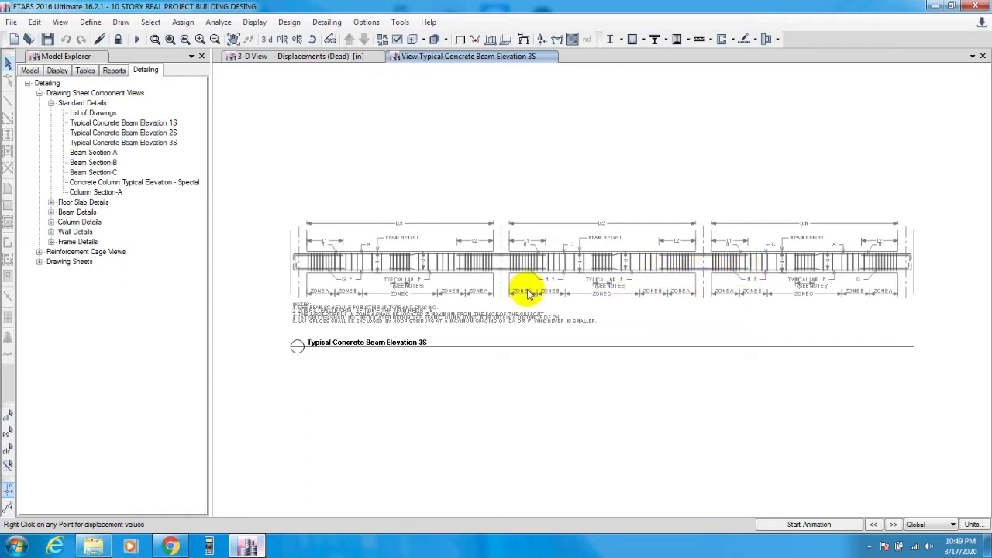
Step: View the standard details Beam Section-A, Beam Section-B and Beam Section-C to compare their stirrup arrangements
{"action": "double_click", "coordinate": [93, 154]}
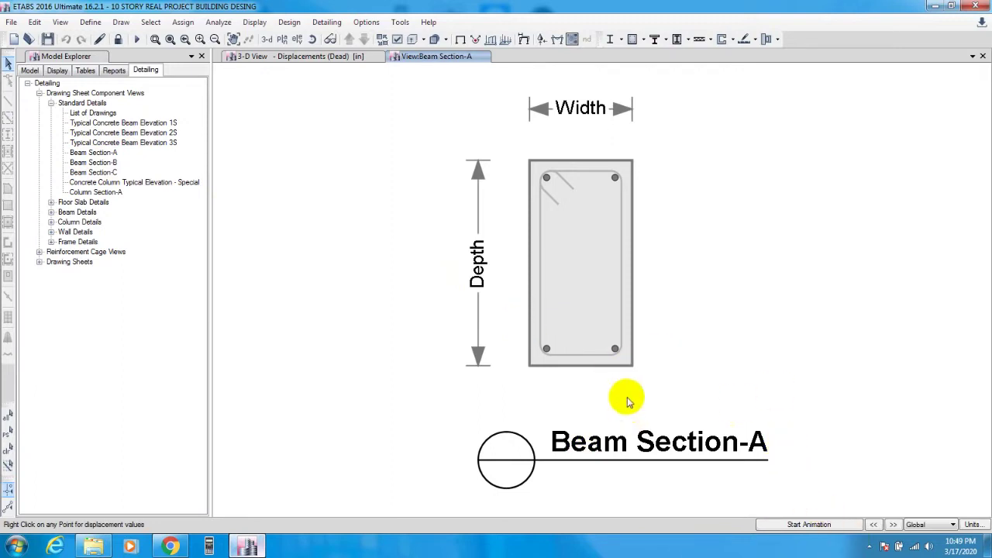
{"action": "double_click", "coordinate": [83, 162]}
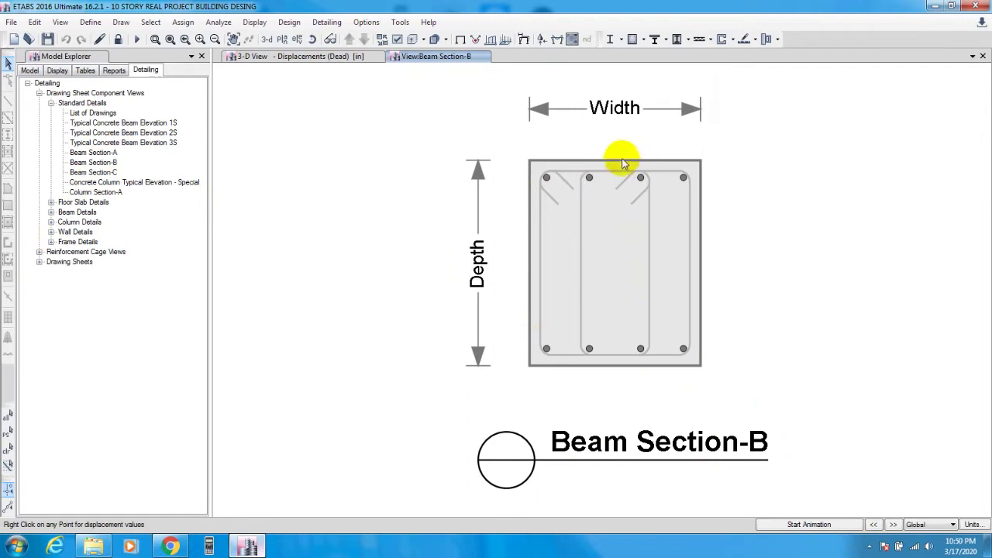
{"action": "double_click", "coordinate": [89, 172]}
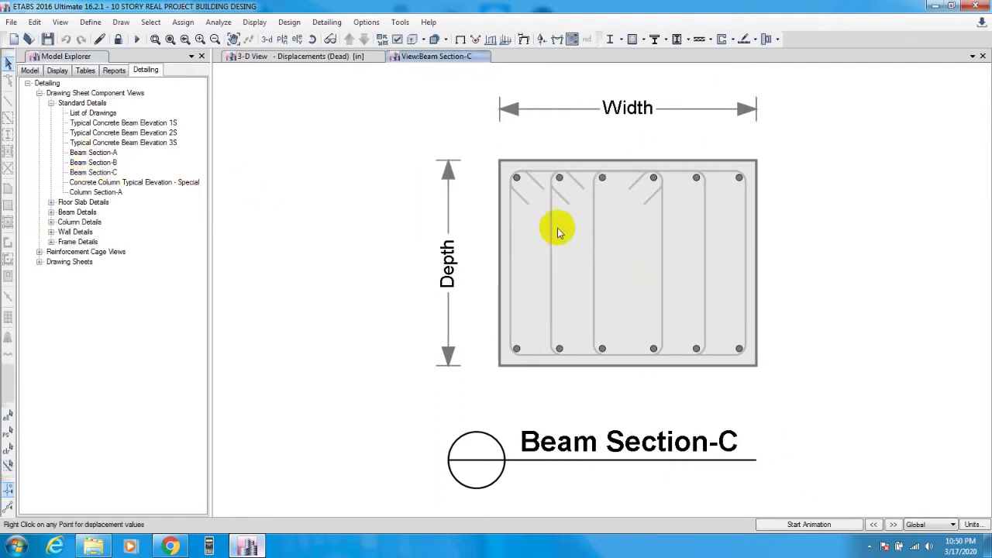
Step: Review Typical Concrete Beam Elevations 1S and 2S again, followed by Beam Section-A, Beam Section-B and Beam Section-C
{"action": "double_click", "coordinate": [147, 123]}
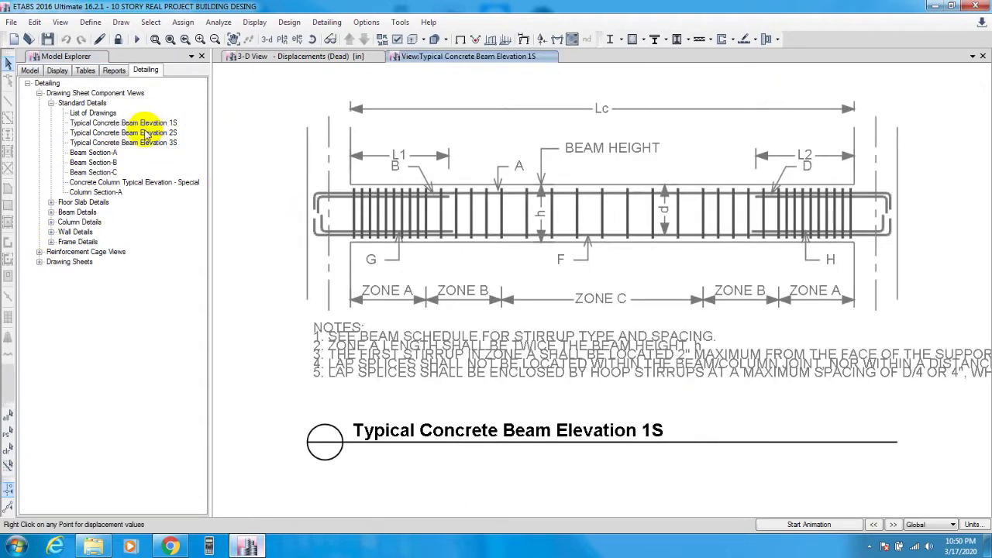
{"action": "double_click", "coordinate": [146, 133]}
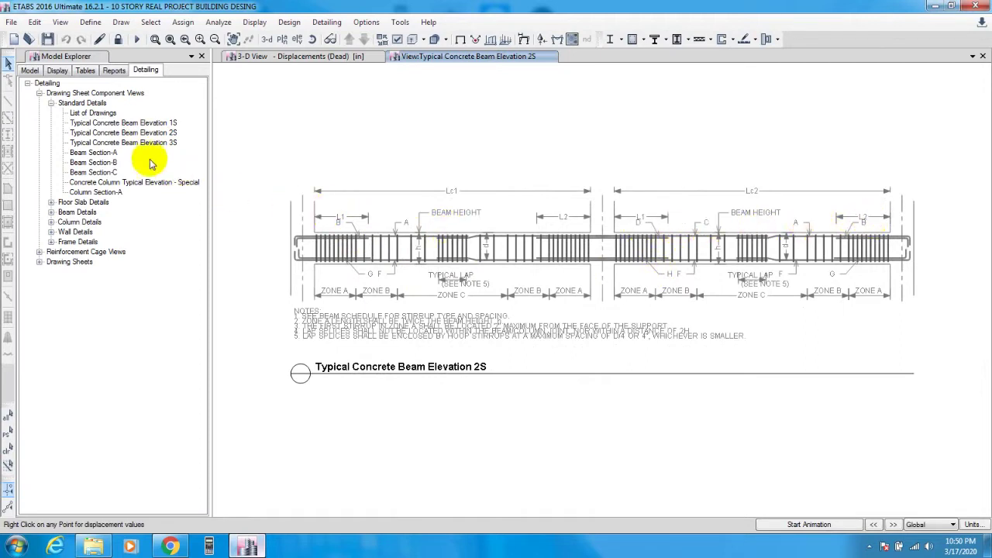
{"action": "double_click", "coordinate": [111, 153]}
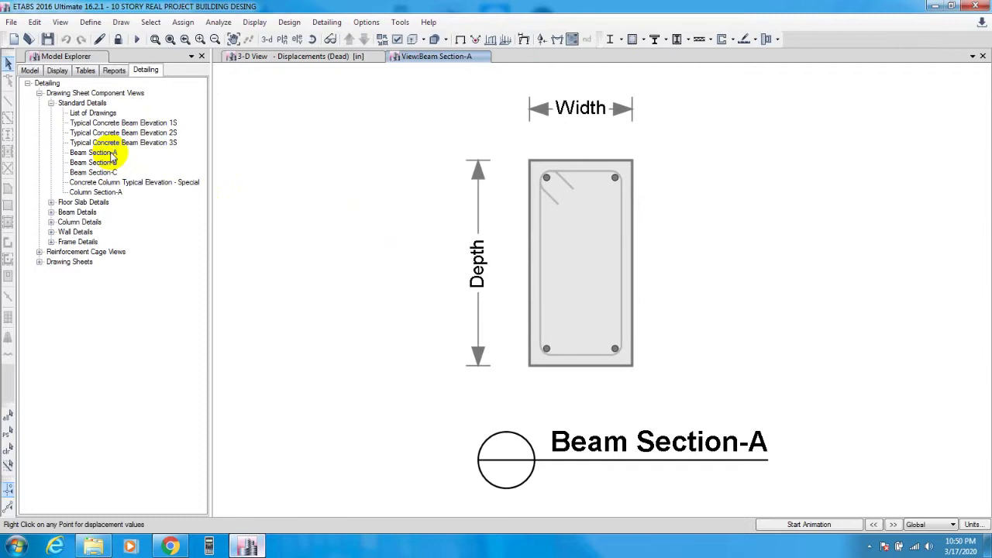
{"action": "double_click", "coordinate": [111, 163]}
{"action": "double_click", "coordinate": [98, 172]}
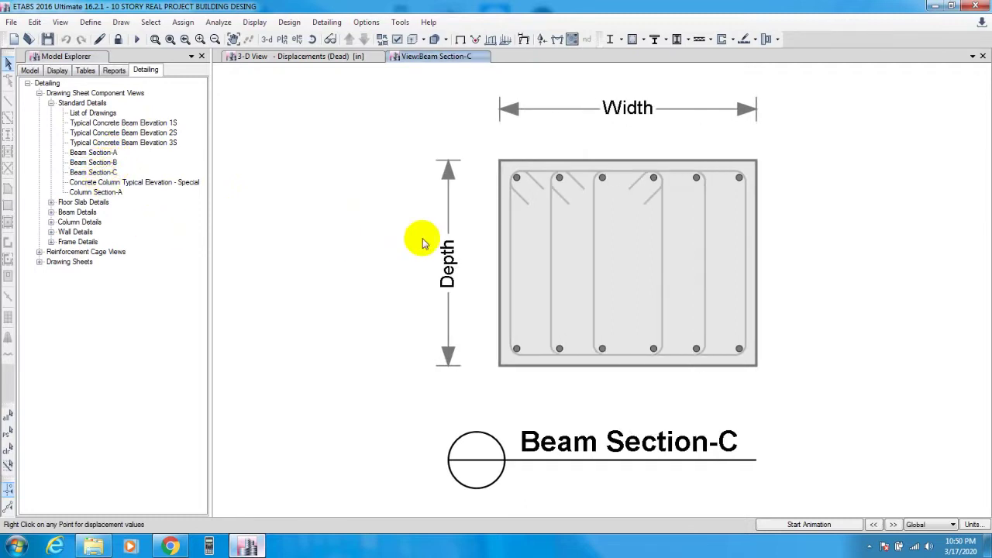
Step: Examine the tie zones and laps in Concrete Column Typical Elevation - Special, and view the Column Section-A detail
{"action": "double_click", "coordinate": [113, 184]}
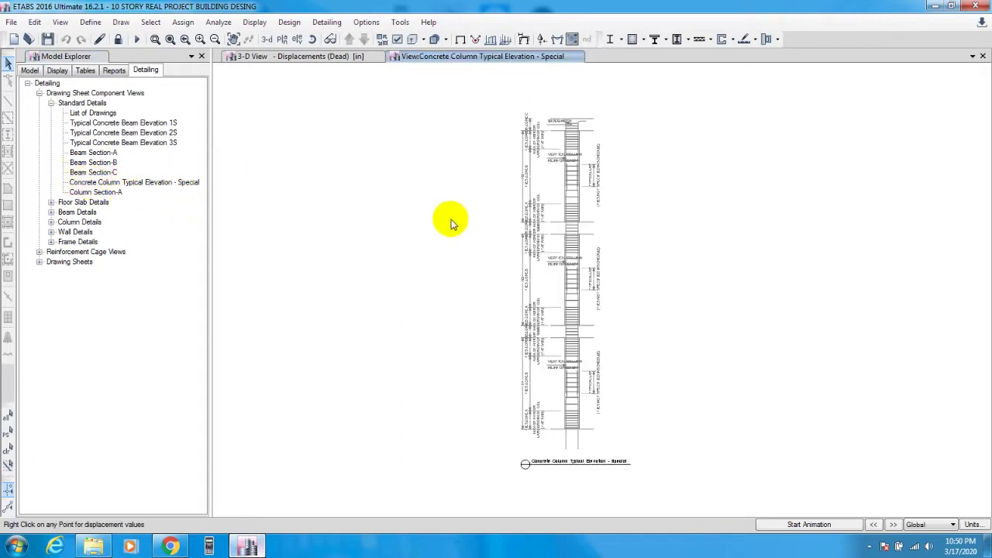
{"action": "scroll", "coordinate": [519, 206], "scroll_direction": "up", "scroll_amount": 5}
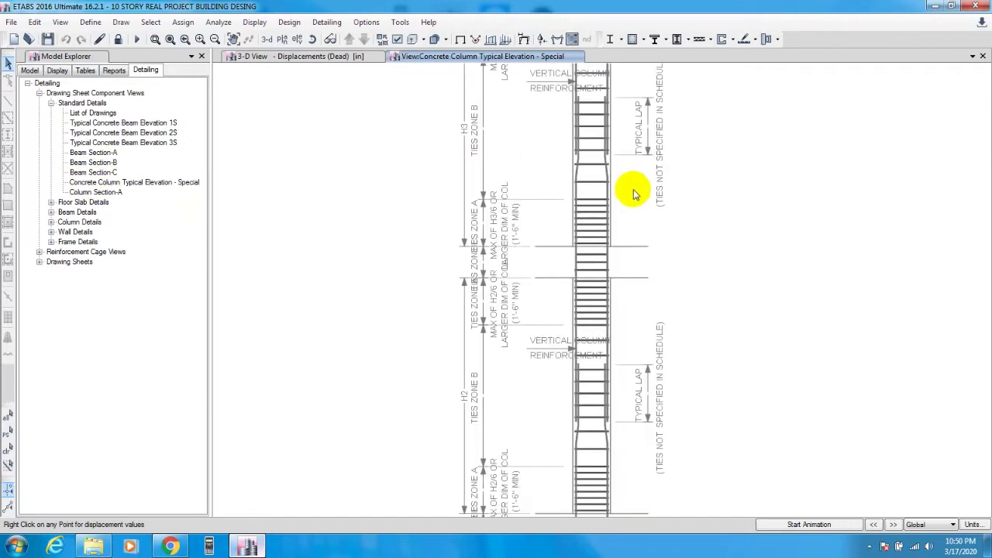
{"action": "scroll", "coordinate": [644, 310], "scroll_direction": "up", "scroll_amount": 3}
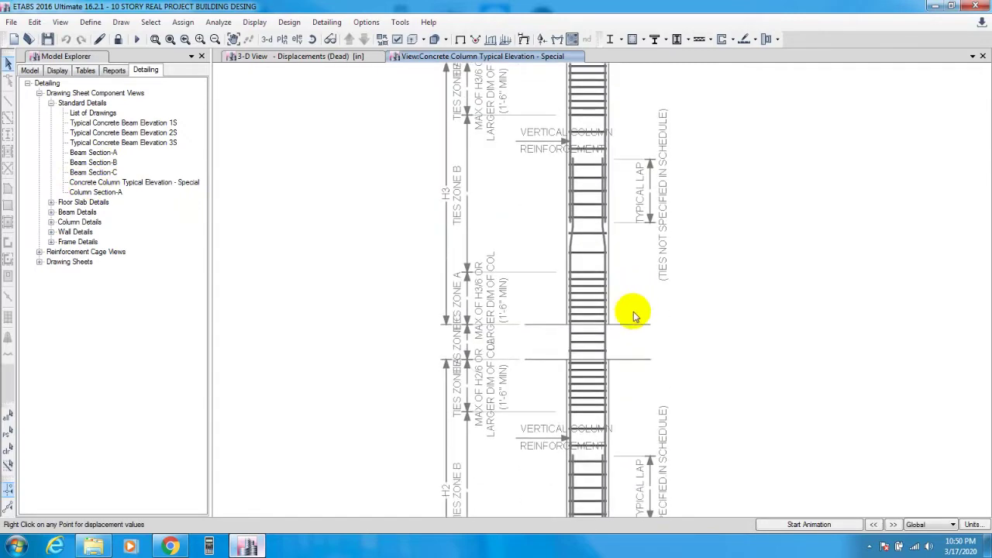
{"action": "scroll", "coordinate": [635, 333], "scroll_direction": "down", "scroll_amount": 1}
{"action": "left_click_drag", "start_coordinate": [641, 401], "coordinate": [644, 269]}
{"action": "double_click", "coordinate": [96, 192]}
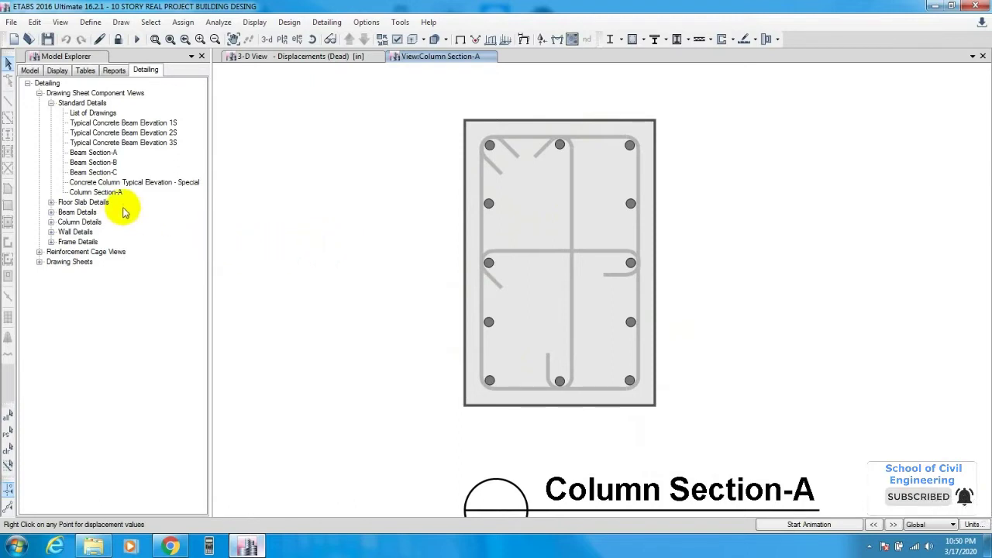
Step: View the F5 floor slab details: the floor framing plan at EL. 54'-0", Sect:1 - F5 and Sect:2 - F5
{"action": "left_click", "coordinate": [50, 103]}
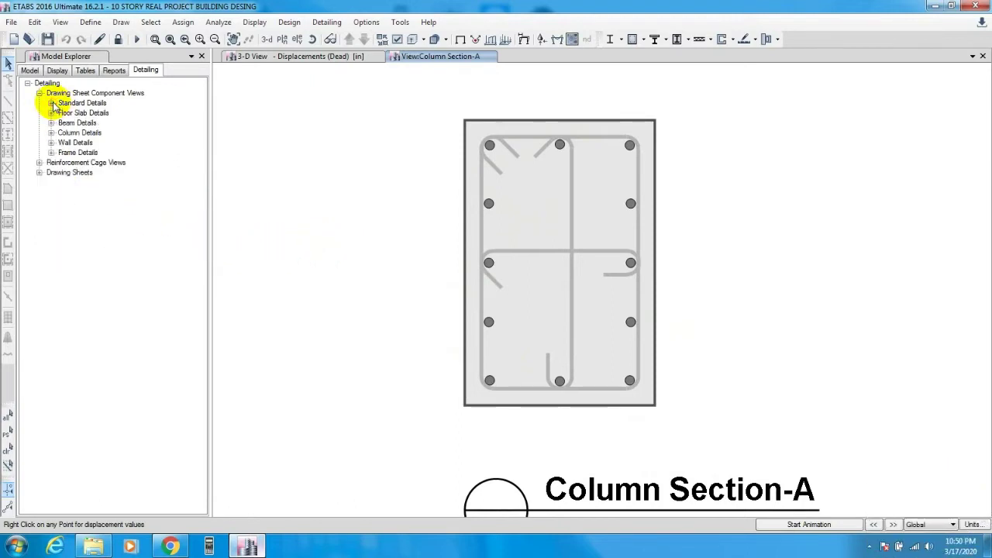
{"action": "left_click", "coordinate": [51, 113]}
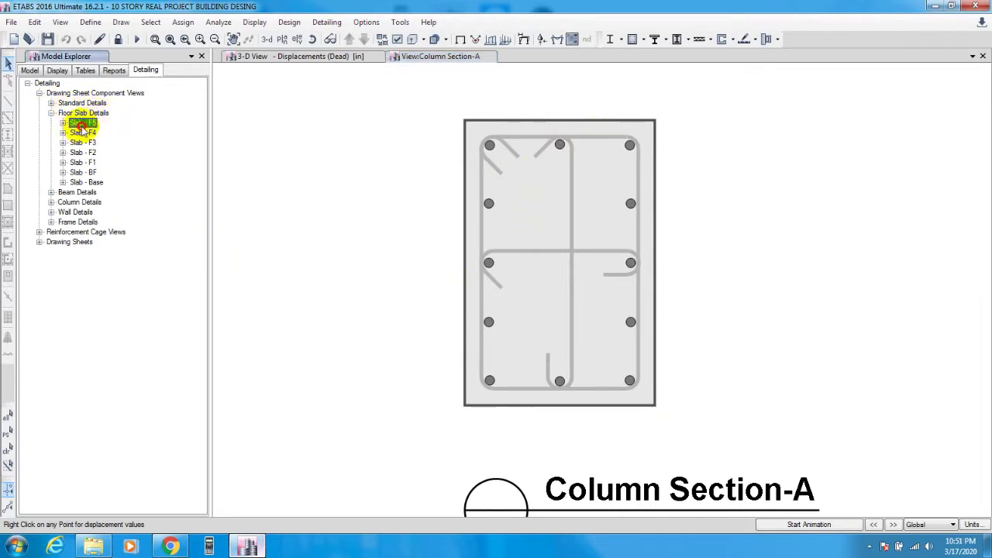
{"action": "double_click", "coordinate": [83, 124]}
{"action": "double_click", "coordinate": [112, 133]}
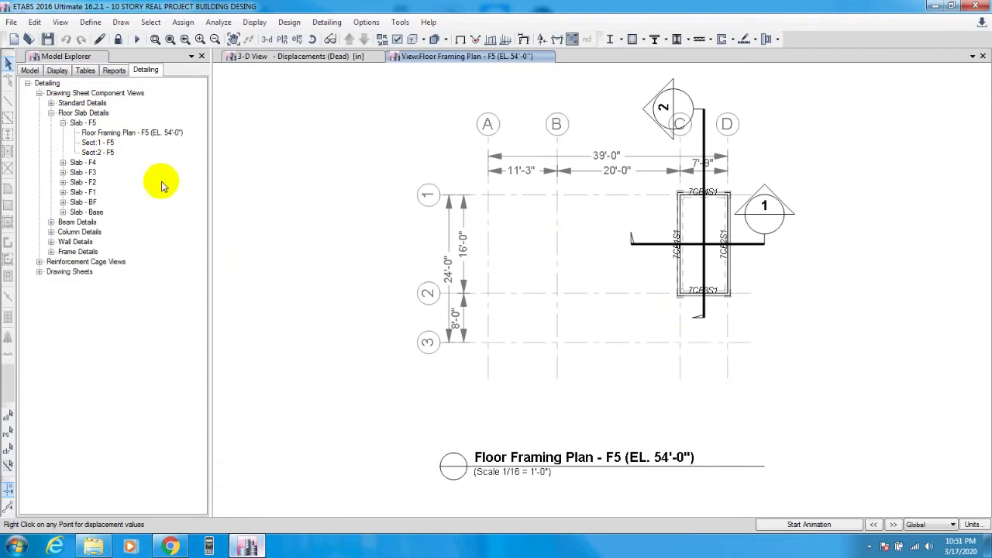
{"action": "double_click", "coordinate": [98, 143]}
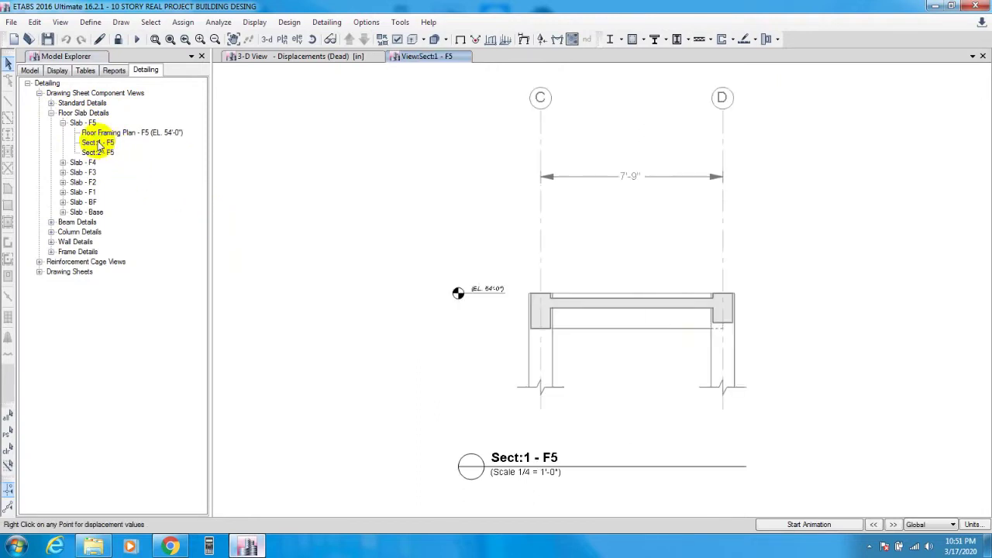
{"action": "double_click", "coordinate": [97, 153]}
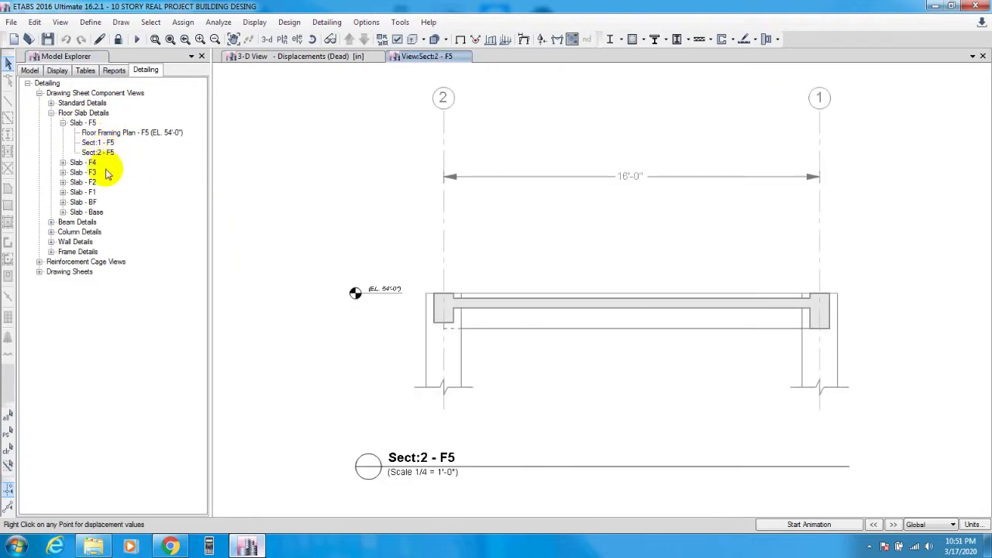
Step: View the F4 floor framing plan at EL. 46'-0" with its sections Sect:1 and Sect:2, and list the F3 slab drawings
{"action": "left_click", "coordinate": [76, 163]}
{"action": "double_click", "coordinate": [75, 163]}
{"action": "left_click", "coordinate": [99, 173]}
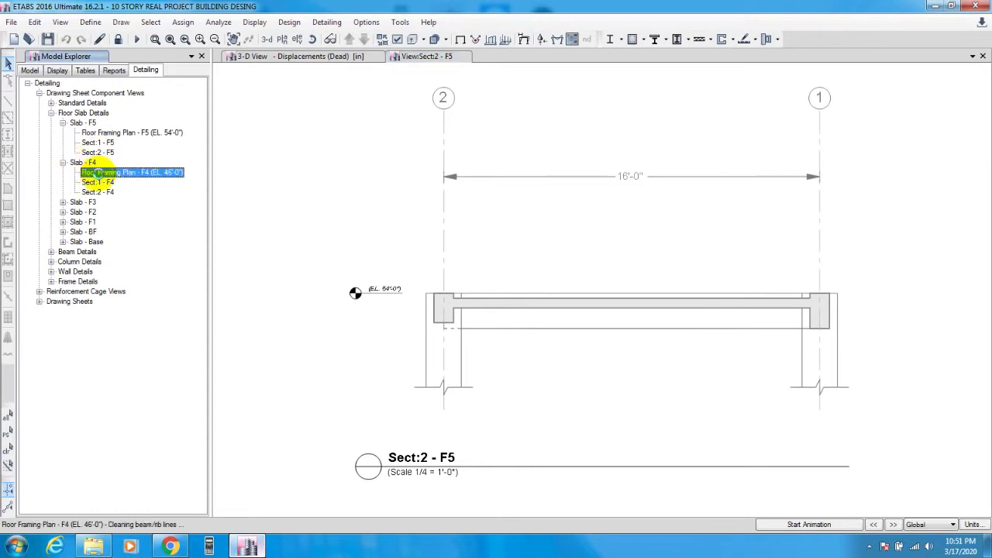
{"action": "double_click", "coordinate": [97, 172]}
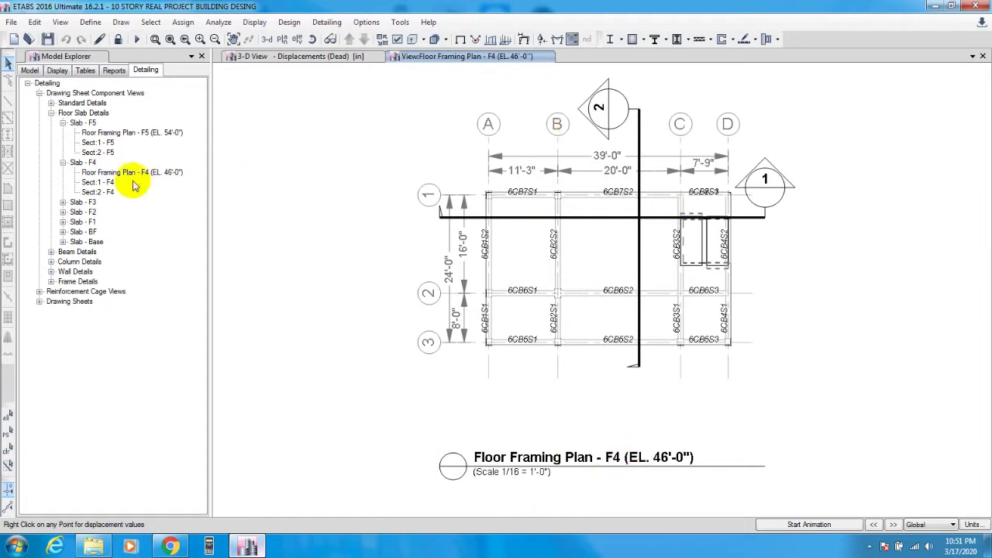
{"action": "left_click", "coordinate": [104, 183]}
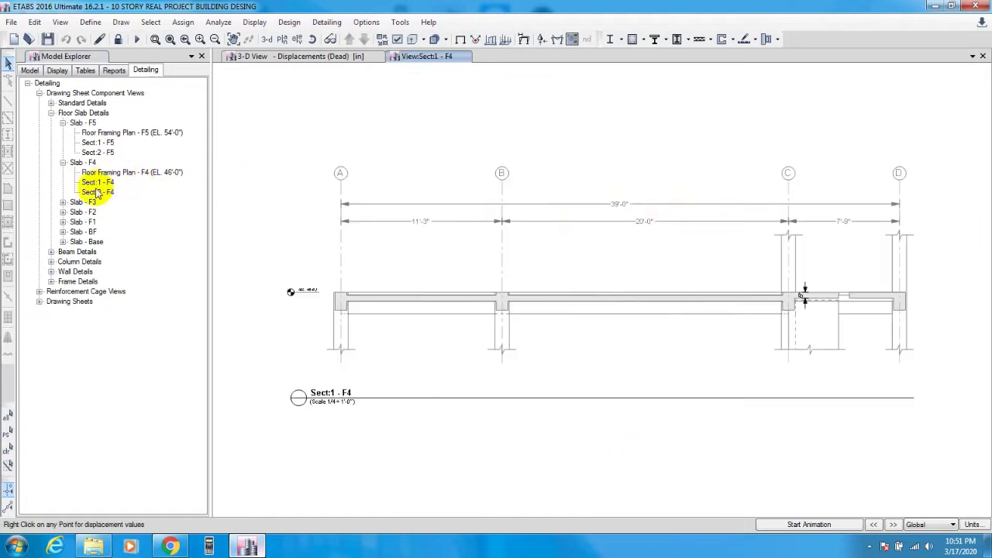
{"action": "left_click", "coordinate": [100, 192]}
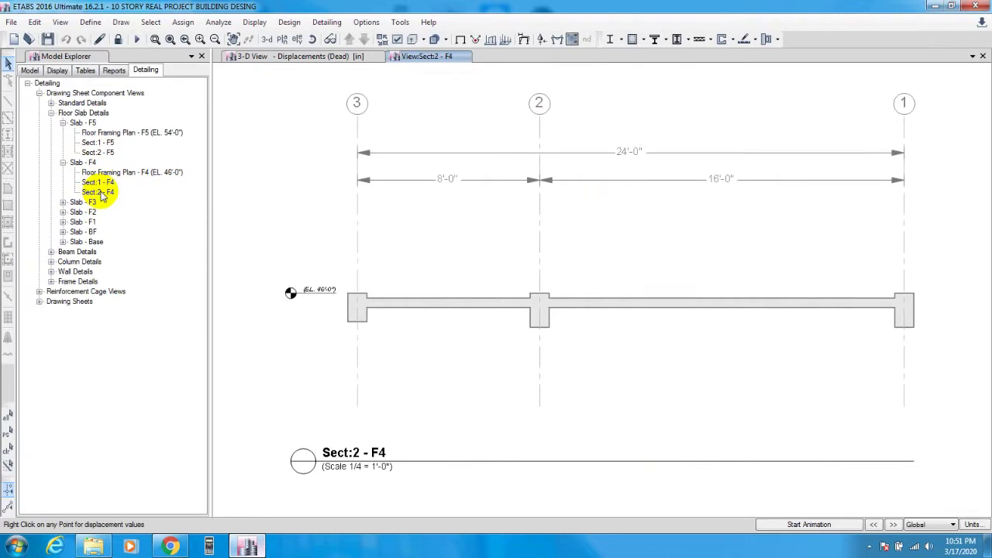
{"action": "left_click", "coordinate": [63, 202]}
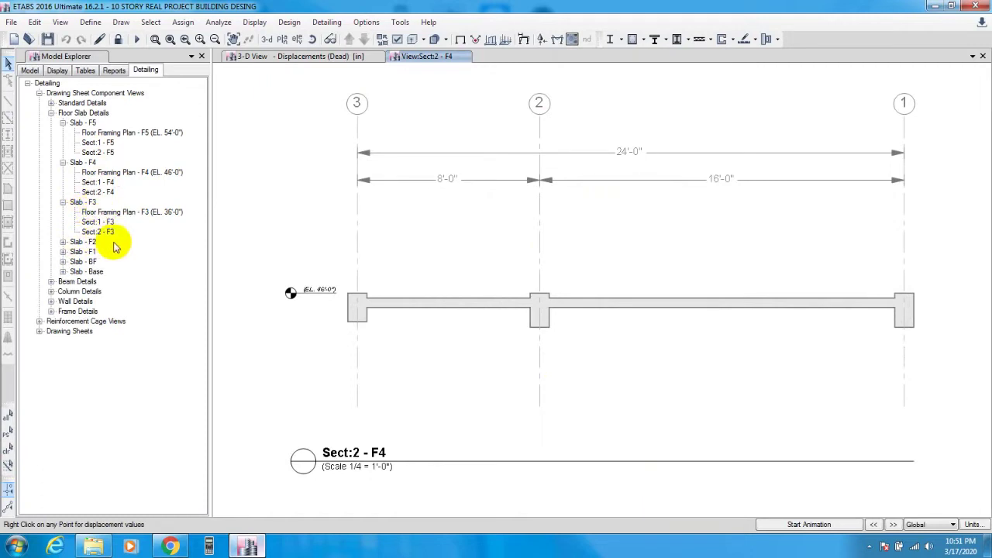
{"action": "left_click", "coordinate": [83, 270]}
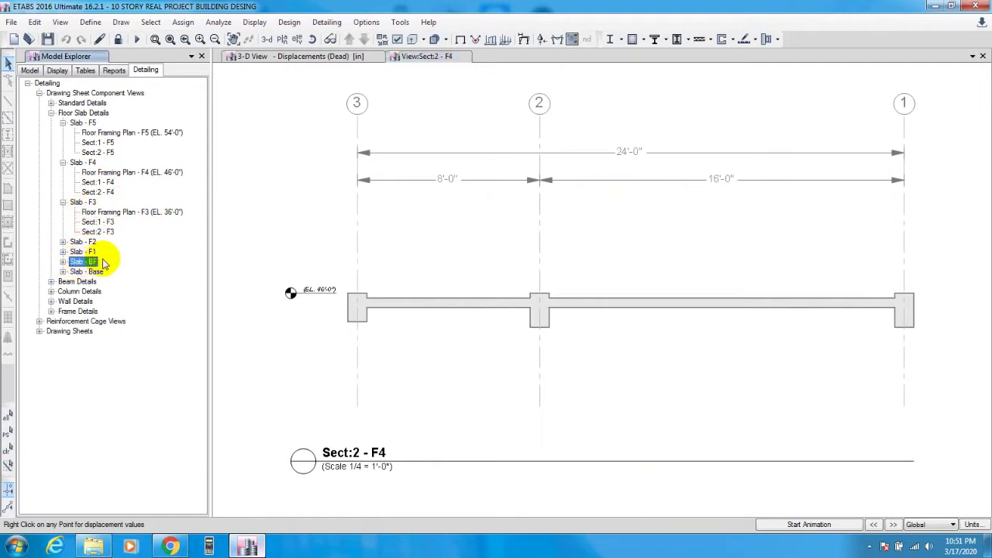
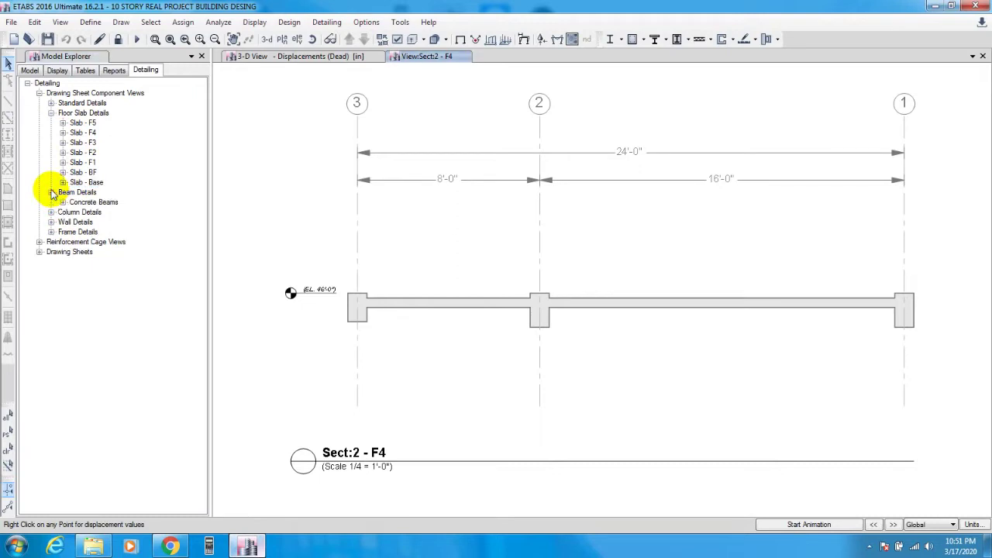
Step: Open Concrete Beam Rebar Table (1 of 2) from the concrete beam schedules and examine its beam IDs and spans up close
{"action": "left_click", "coordinate": [62, 201]}
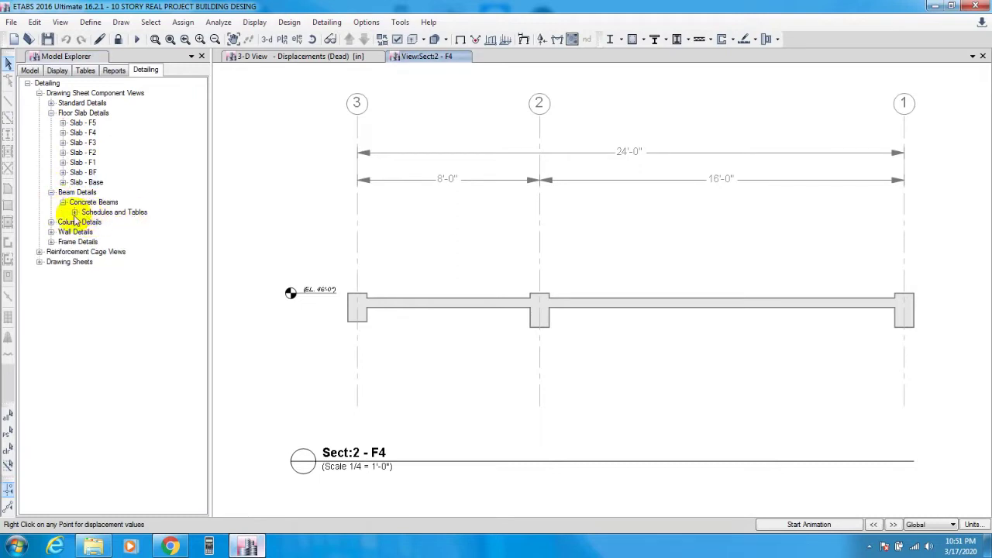
{"action": "left_click", "coordinate": [75, 211]}
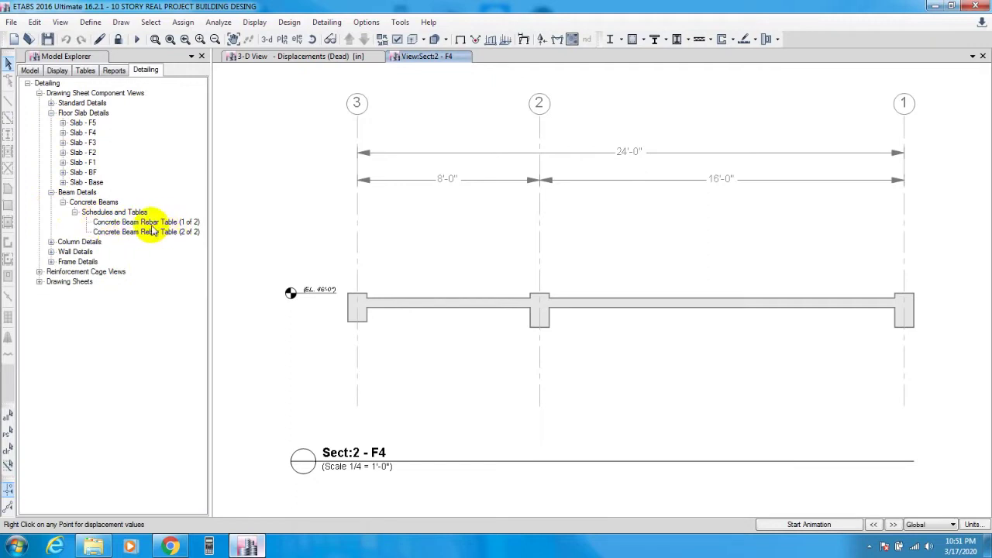
{"action": "left_click", "coordinate": [176, 223]}
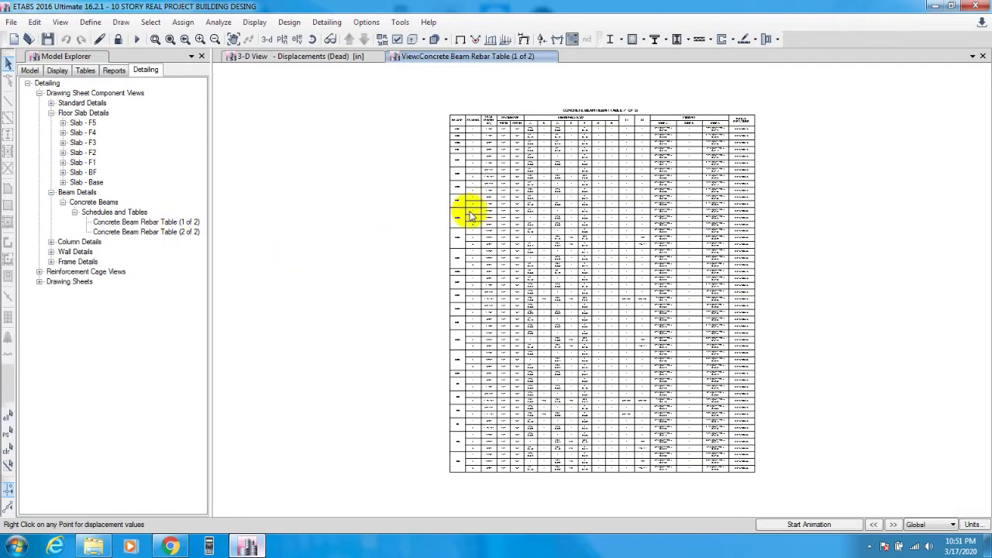
{"action": "scroll", "coordinate": [593, 167], "scroll_direction": "up", "scroll_amount": 3}
{"action": "scroll", "coordinate": [597, 165], "scroll_direction": "up", "scroll_amount": 4}
{"action": "scroll", "coordinate": [642, 308], "scroll_direction": "up", "scroll_amount": 2}
{"action": "scroll", "coordinate": [409, 243], "scroll_direction": "down", "scroll_amount": 4}
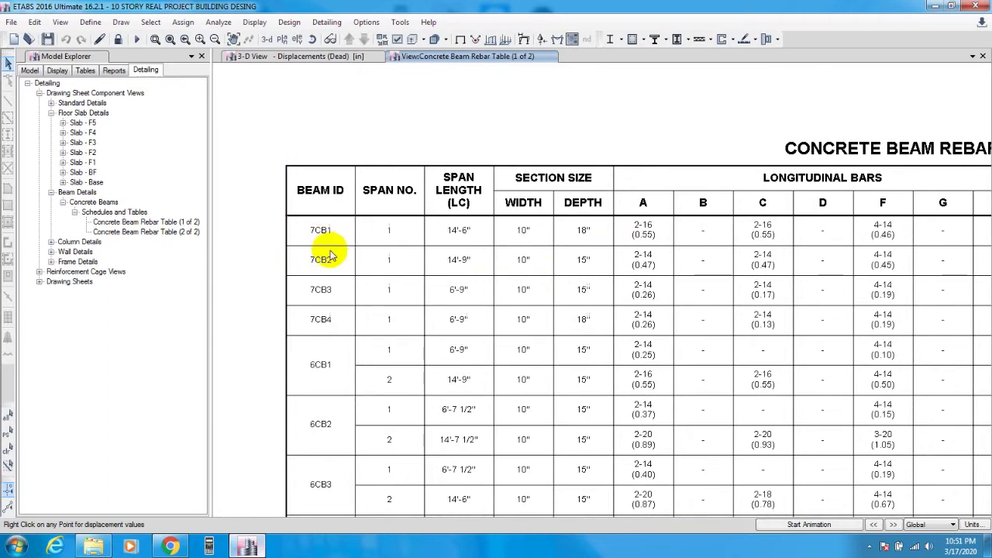
Step: Read the section sizes and the longitudinal bars in columns A to H of the beam rebar table
{"action": "scroll", "coordinate": [399, 238], "scroll_direction": "right", "scroll_amount": 2}
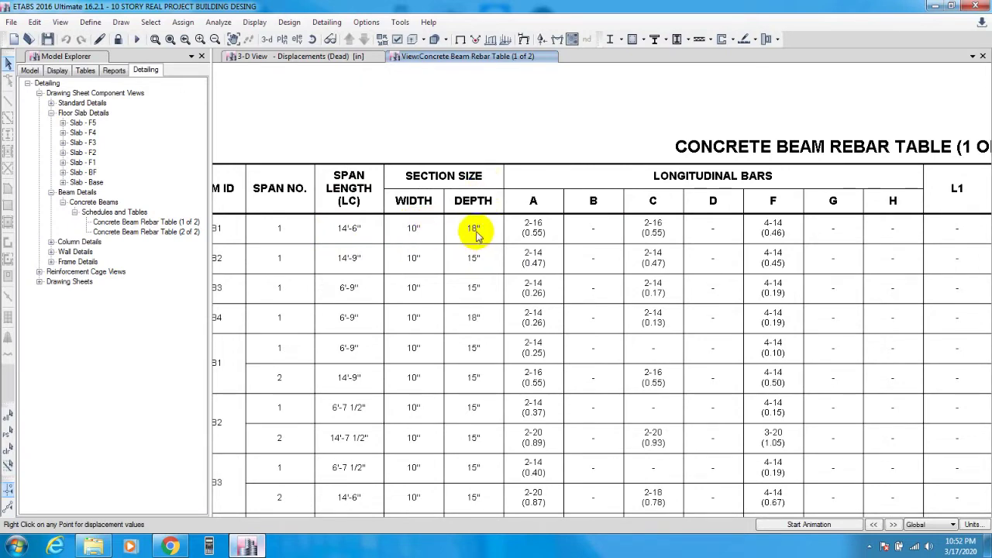
{"action": "middle_click_drag", "start_coordinate": [642, 194], "coordinate": [555, 238]}
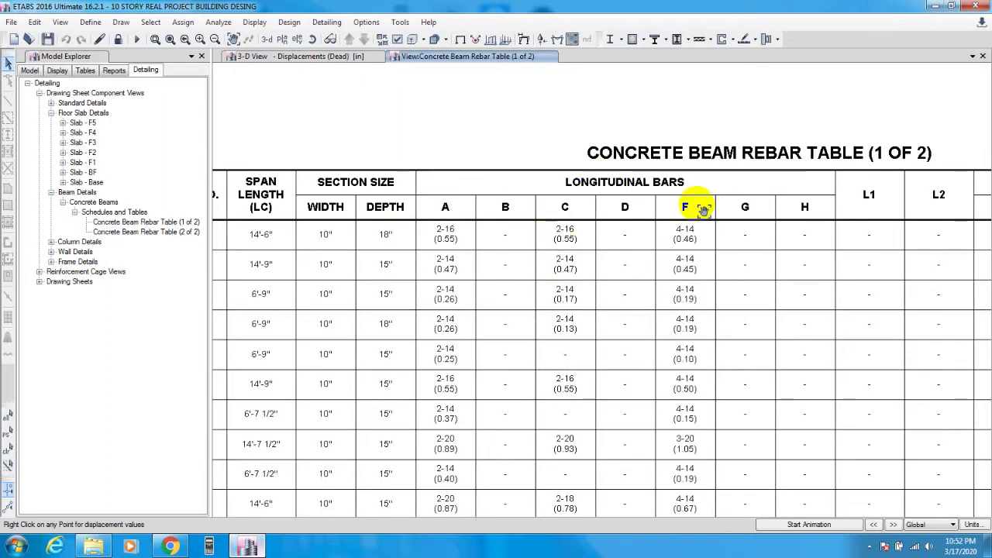
{"action": "middle_click_drag", "start_coordinate": [697, 206], "coordinate": [676, 207]}
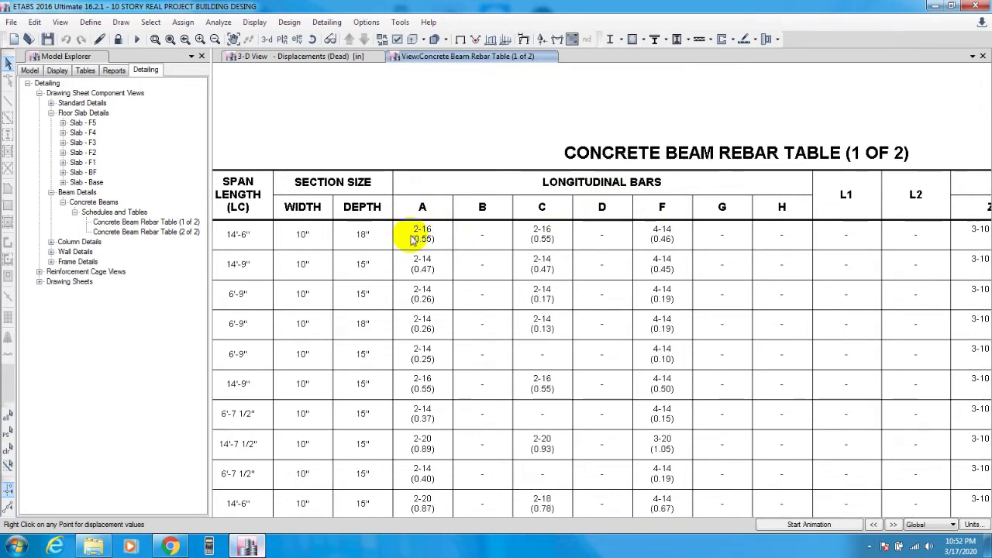
{"action": "middle_click_drag", "start_coordinate": [426, 231], "coordinate": [423, 224]}
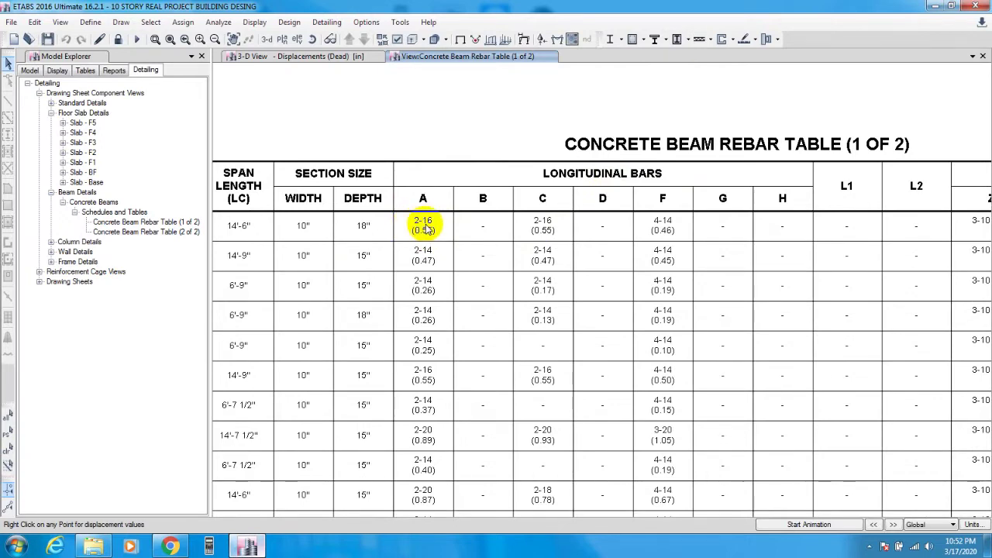
{"action": "middle_click_drag", "start_coordinate": [426, 248], "coordinate": [427, 257]}
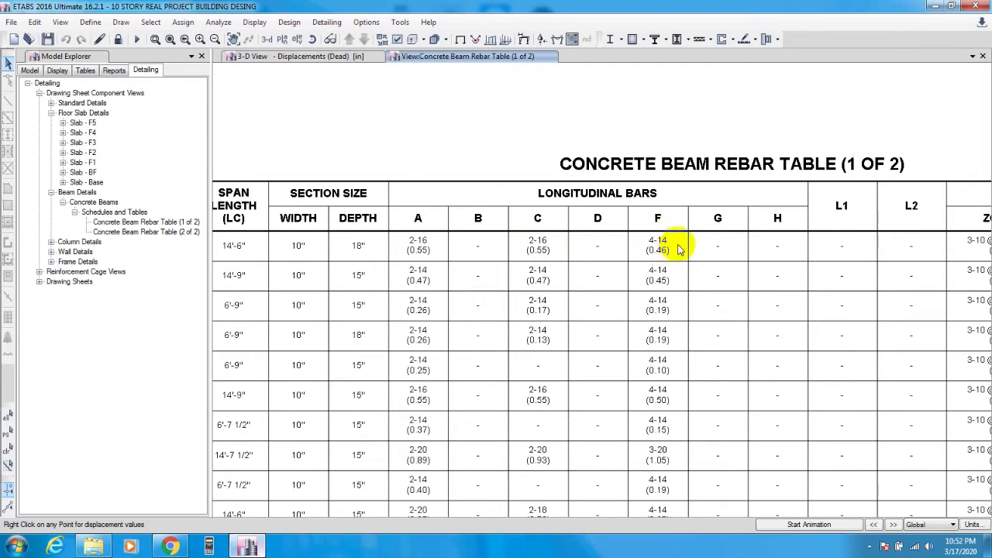
Step: Examine the stirrup spacing for Zones A, B and C and the typical elevation references in the beam rebar table
{"action": "middle_click_drag", "start_coordinate": [731, 255], "coordinate": [452, 357]}
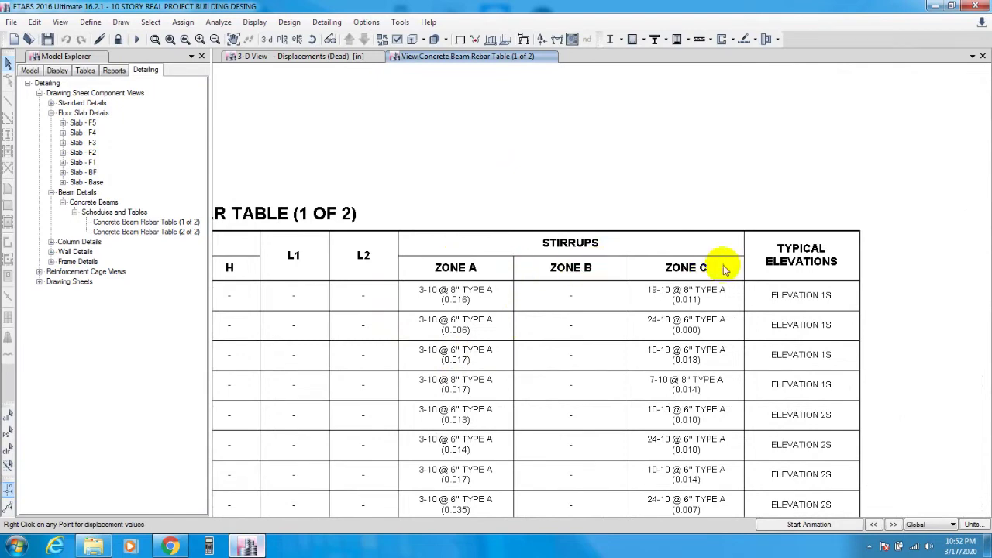
{"action": "scroll", "coordinate": [419, 295], "scroll_direction": "up", "scroll_amount": 2}
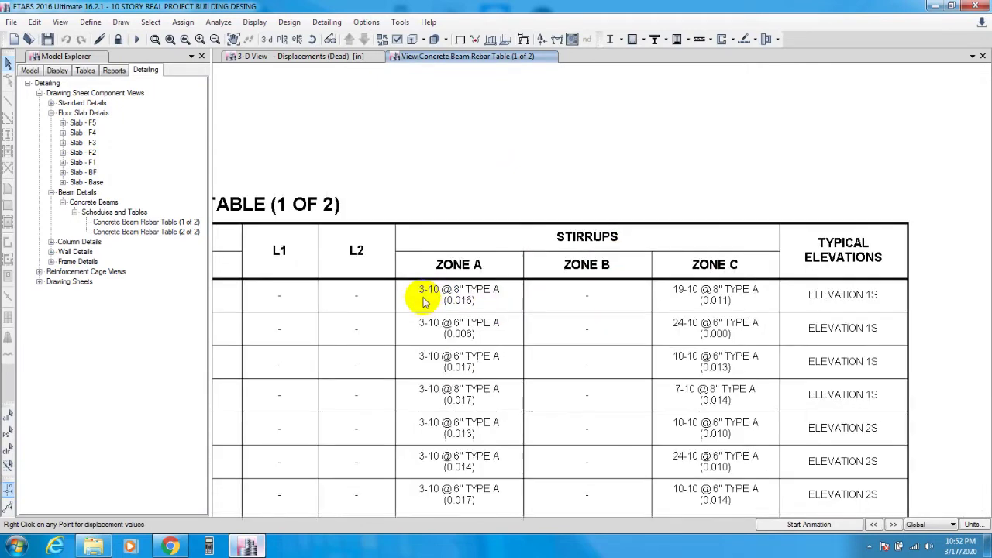
{"action": "scroll", "coordinate": [423, 303], "scroll_direction": "up", "scroll_amount": 1}
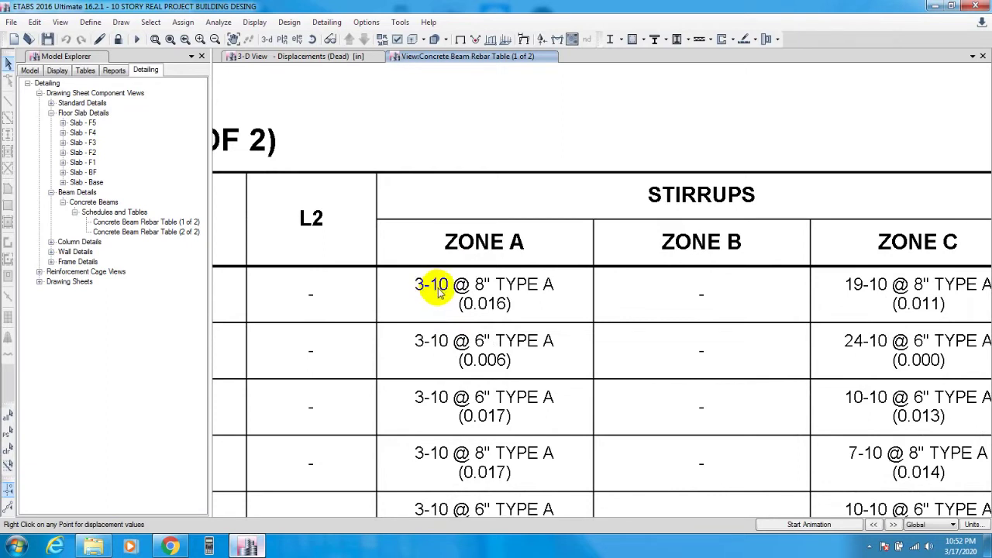
{"action": "middle_click_drag", "start_coordinate": [446, 299], "coordinate": [439, 307]}
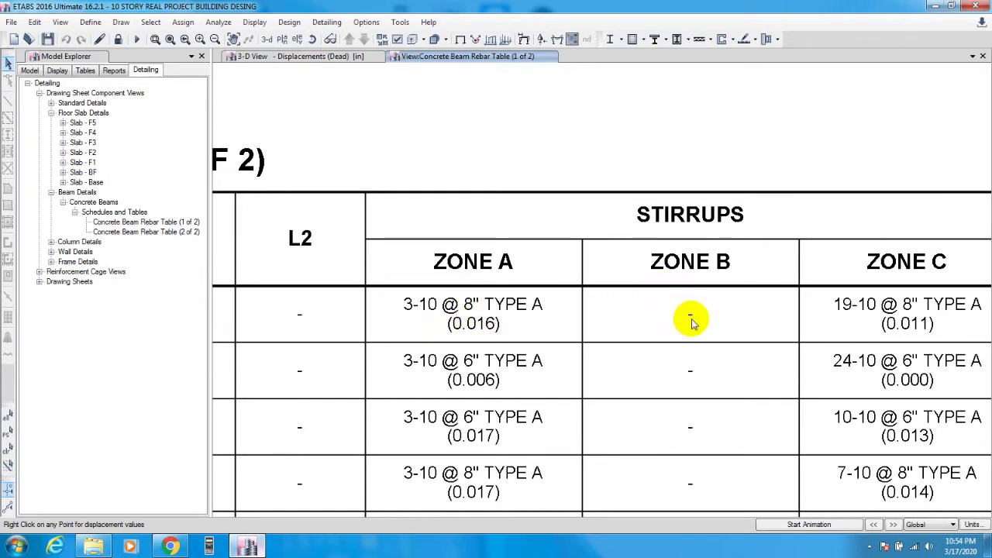
{"action": "middle_click_drag", "start_coordinate": [668, 318], "coordinate": [507, 333]}
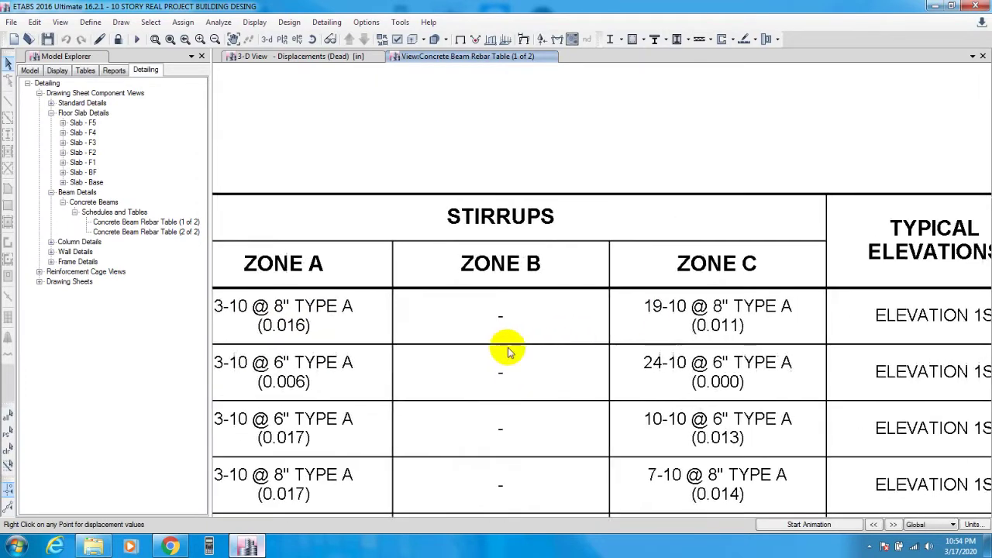
{"action": "middle_click_drag", "start_coordinate": [704, 310], "coordinate": [688, 298]}
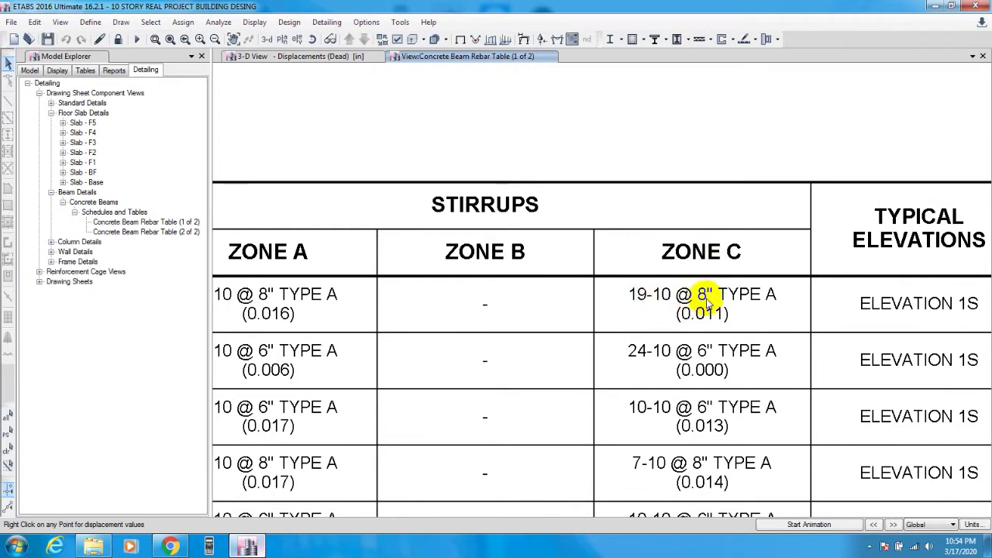
Step: Examine the Zone A to C stirrups and typical elevations row by row in Concrete Beam Rebar Table (1 of 2)
{"action": "middle_click_drag", "start_coordinate": [711, 304], "coordinate": [636, 322]}
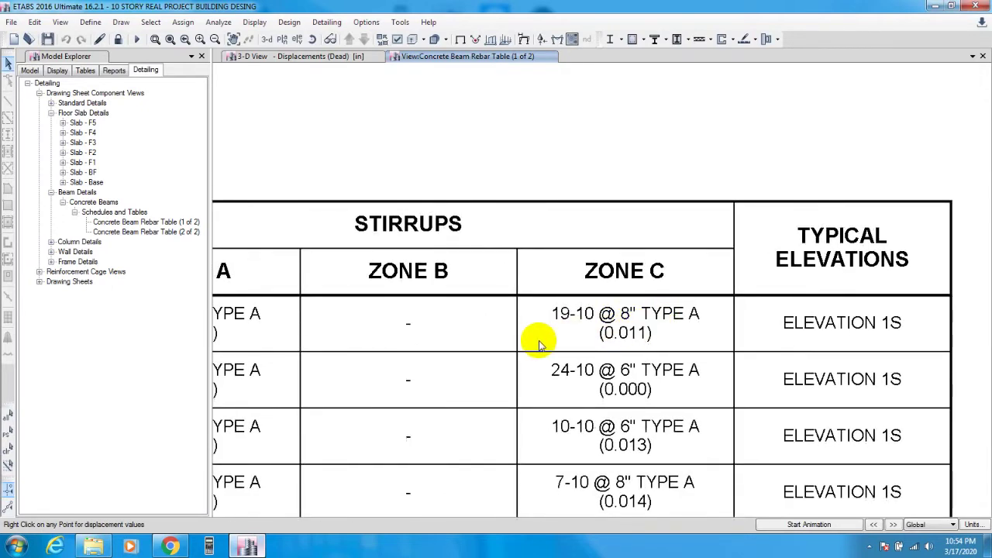
{"action": "scroll", "coordinate": [535, 341], "scroll_direction": "down", "scroll_amount": 1}
{"action": "middle_click_drag", "start_coordinate": [522, 352], "coordinate": [711, 285]}
{"action": "scroll", "coordinate": [581, 333], "scroll_direction": "down", "scroll_amount": 10}
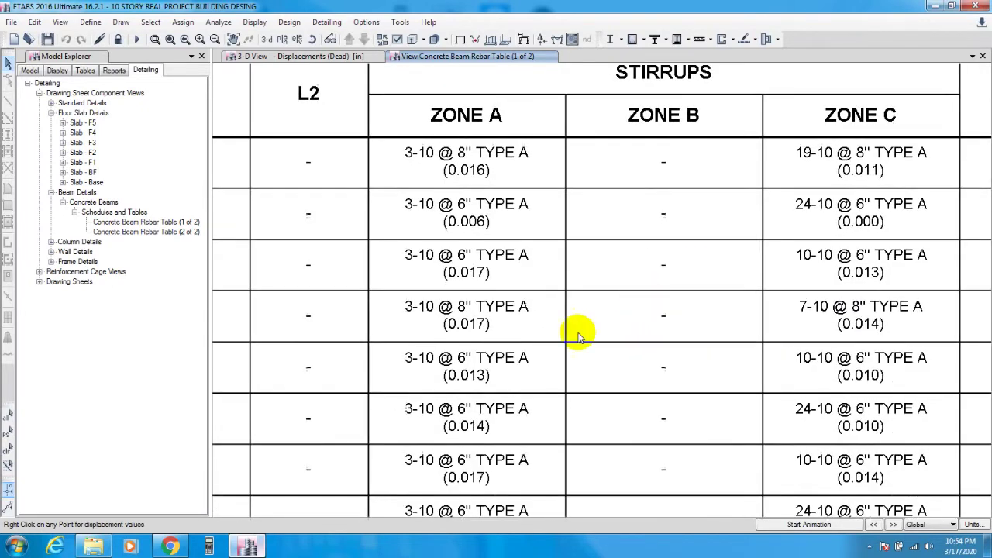
{"action": "scroll", "coordinate": [453, 325], "scroll_direction": "down", "scroll_amount": 15}
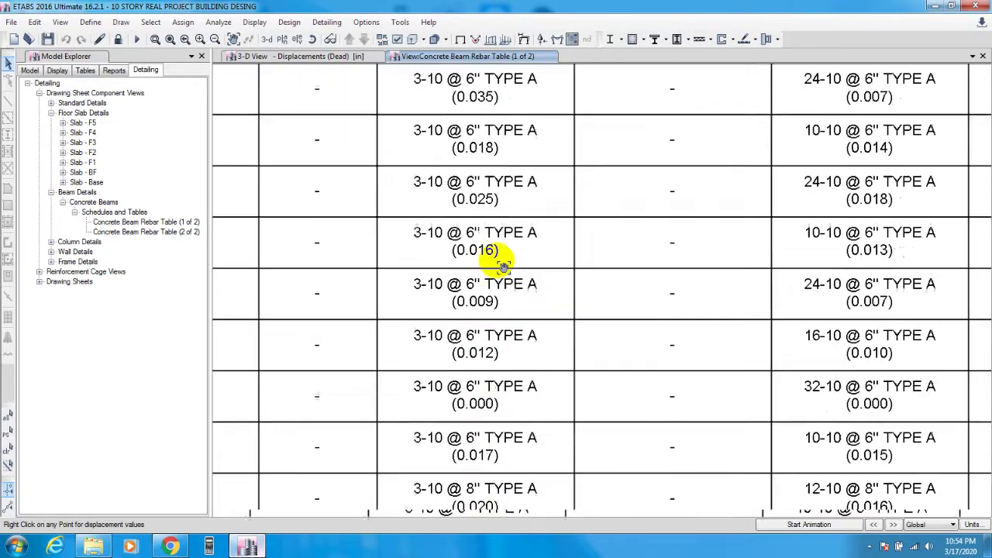
{"action": "scroll", "coordinate": [483, 217], "scroll_direction": "down", "scroll_amount": 1}
{"action": "scroll", "coordinate": [458, 225], "scroll_direction": "down", "scroll_amount": 3, "text": "ctrl"}
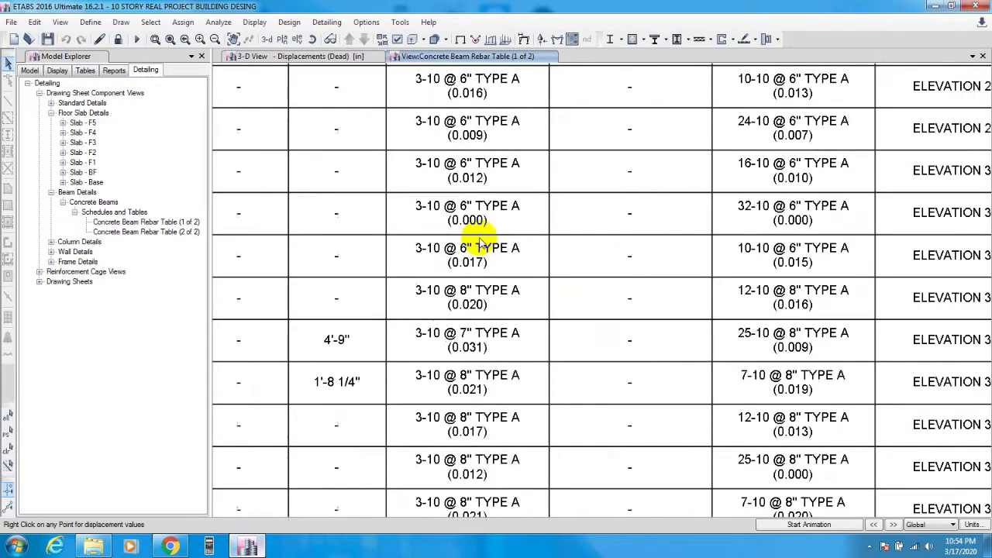
{"action": "scroll", "coordinate": [388, 244], "scroll_direction": "up", "scroll_amount": 8}
{"action": "scroll", "coordinate": [364, 217], "scroll_direction": "up", "scroll_amount": 4}
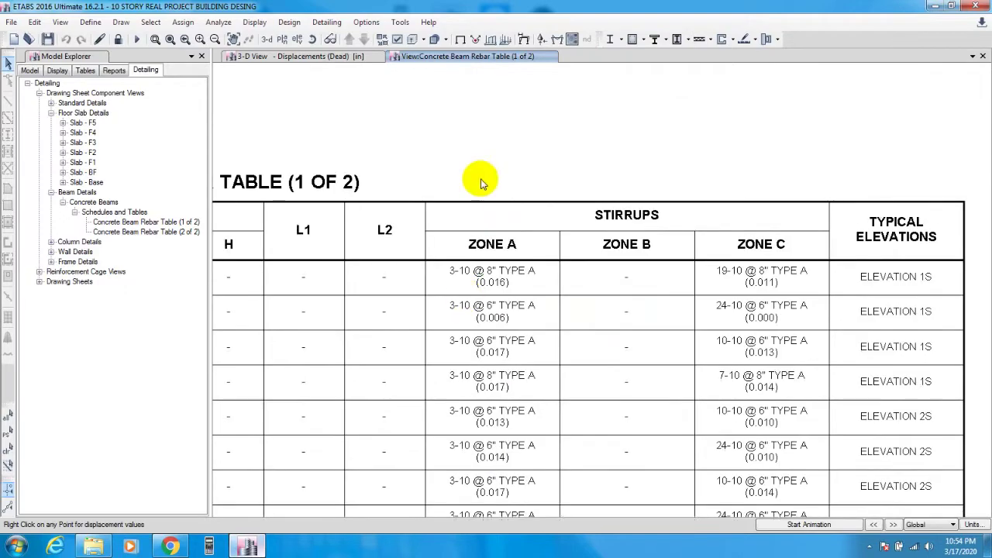
Step: Look over the remaining rows of Concrete Beam Rebar Table (1 of 2) through to its last beam
{"action": "scroll", "coordinate": [633, 233], "scroll_direction": "down", "scroll_amount": 2, "text": "ctrl"}
{"action": "scroll", "coordinate": [633, 238], "scroll_direction": "down", "scroll_amount": 2, "text": "ctrl"}
{"action": "scroll", "coordinate": [542, 177], "scroll_direction": "down", "scroll_amount": 15}
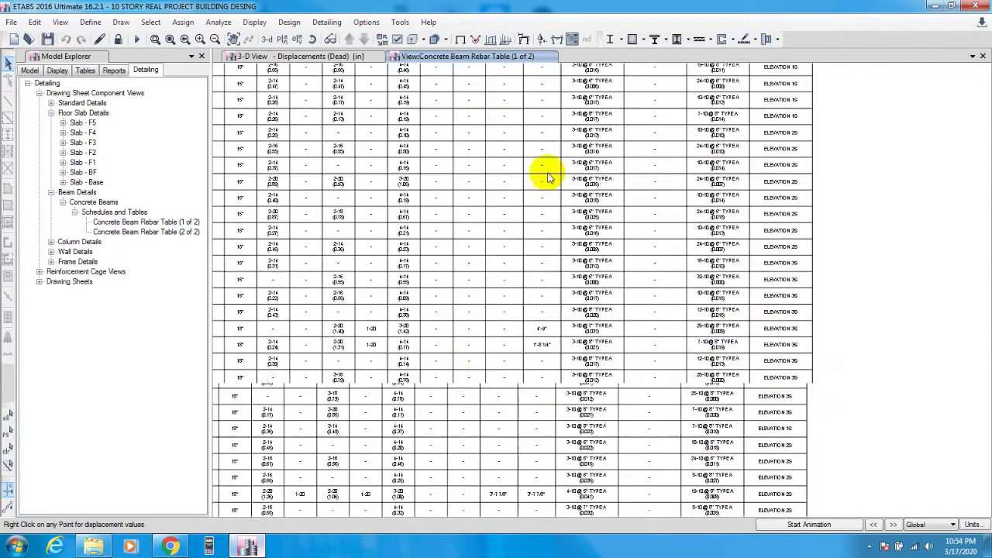
{"action": "scroll", "coordinate": [354, 432], "scroll_direction": "up", "scroll_amount": 4, "text": "ctrl"}
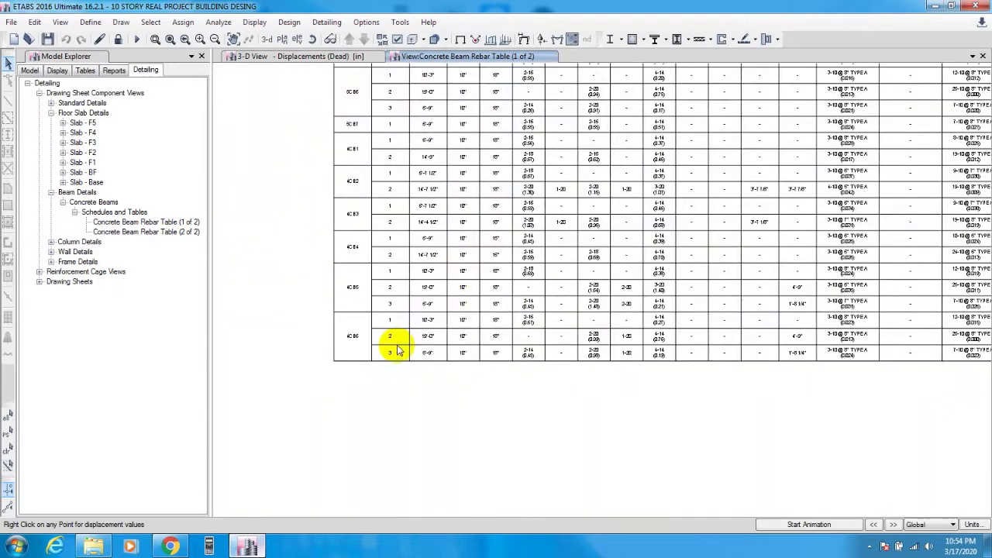
Step: Open Concrete Beam Rebar Table (2 of 2) and examine its spans, section sizes, longitudinal bars and stirrups
{"action": "double_click", "coordinate": [155, 232]}
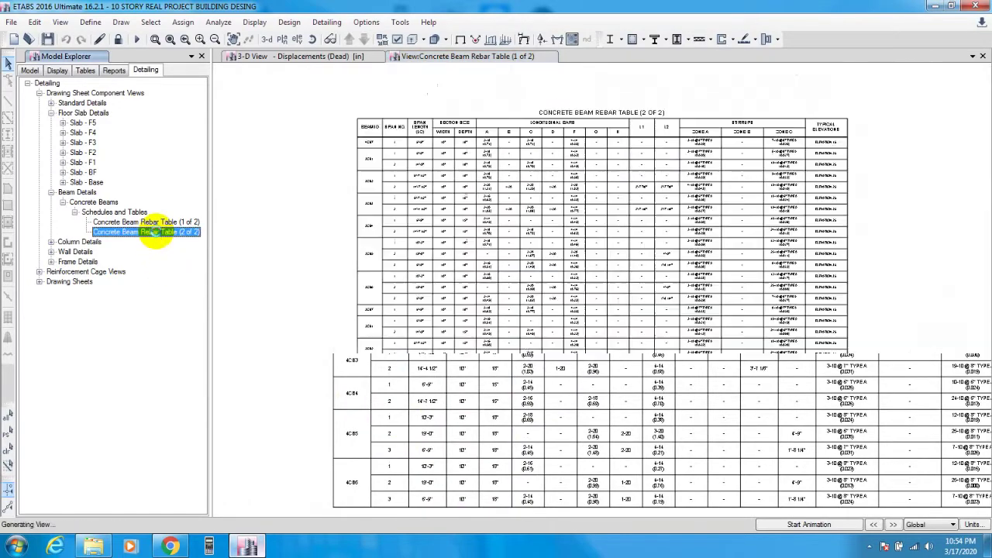
{"action": "scroll", "coordinate": [699, 168], "scroll_direction": "up", "scroll_amount": 5, "text": "ctrl"}
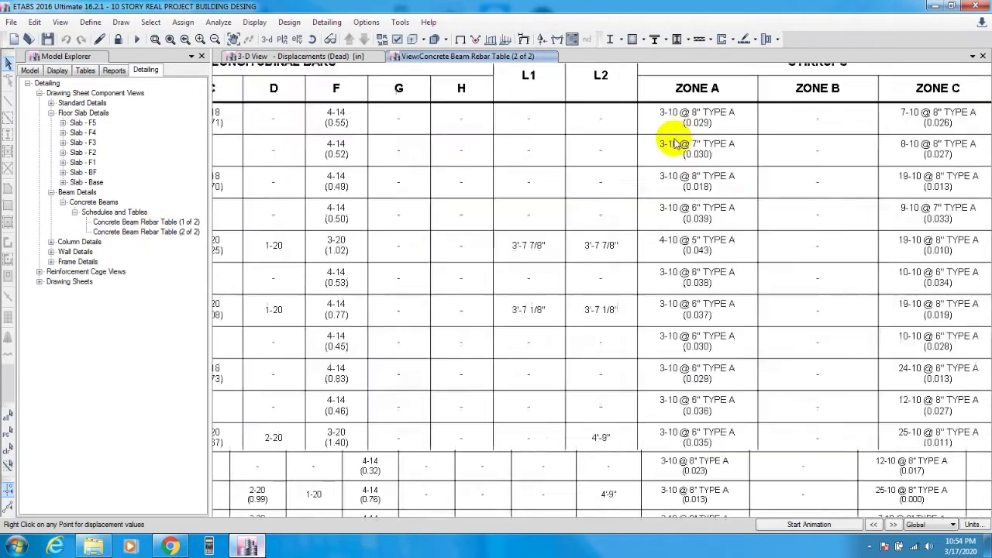
{"action": "scroll", "coordinate": [321, 222], "scroll_direction": "down", "scroll_amount": 2, "text": "ctrl"}
{"action": "scroll", "coordinate": [322, 222], "scroll_direction": "down", "scroll_amount": 2, "text": "ctrl"}
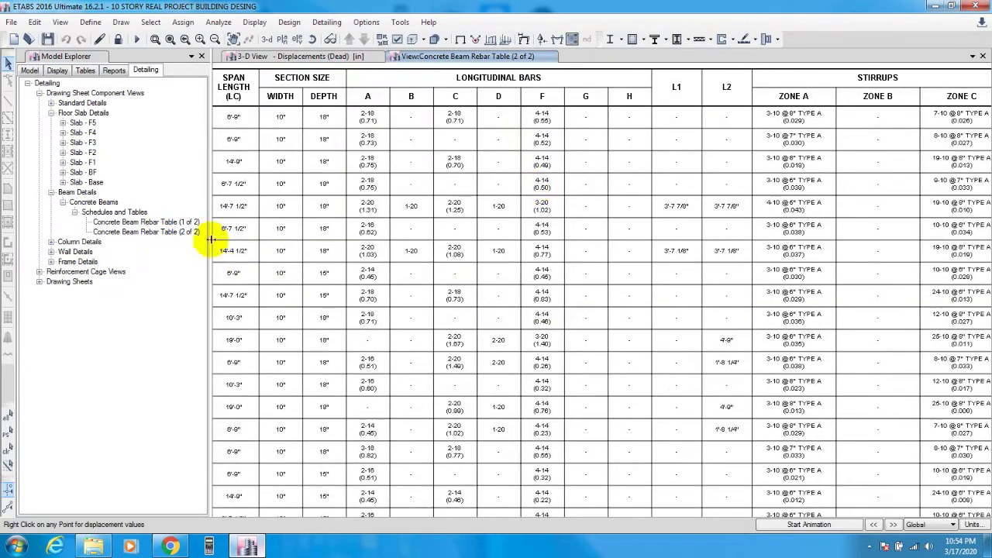
{"action": "scroll", "coordinate": [454, 268], "scroll_direction": "up", "scroll_amount": 2, "text": "ctrl"}
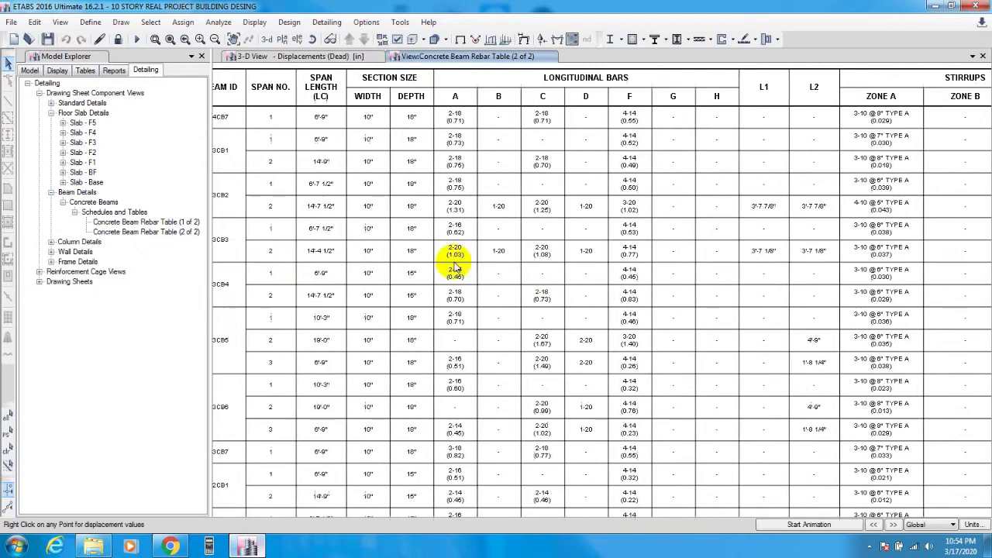
Step: Open the Concrete Column Layout - Base drawing from the column framing plans
{"action": "left_click", "coordinate": [50, 193]}
{"action": "left_click", "coordinate": [51, 202]}
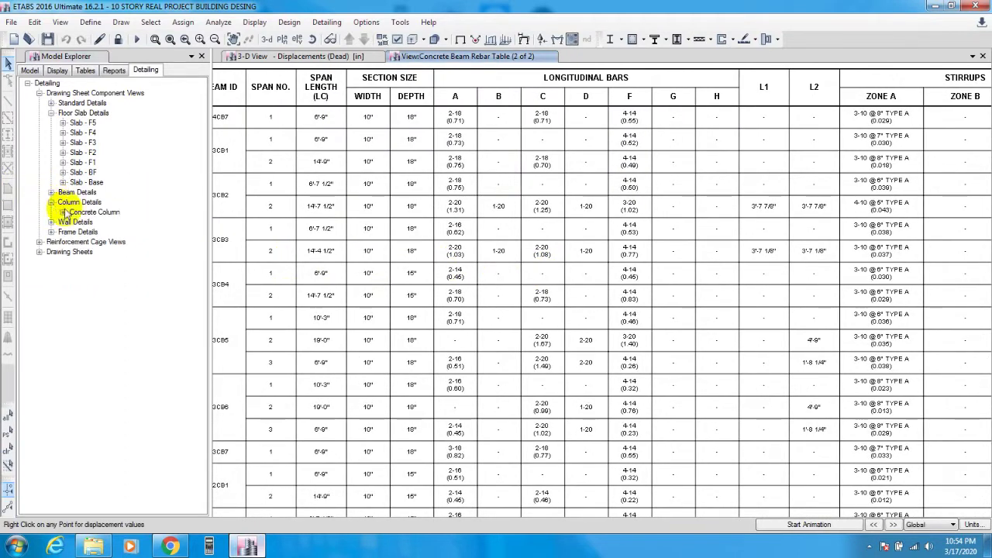
{"action": "left_click", "coordinate": [63, 213]}
{"action": "left_click", "coordinate": [74, 222]}
{"action": "left_click", "coordinate": [75, 221]}
{"action": "left_click", "coordinate": [74, 221]}
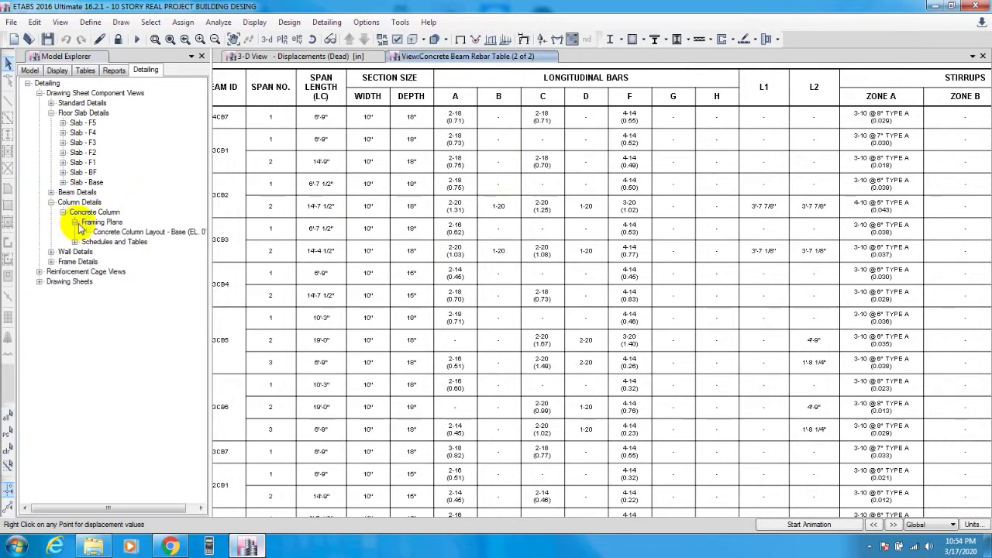
{"action": "double_click", "coordinate": [133, 233]}
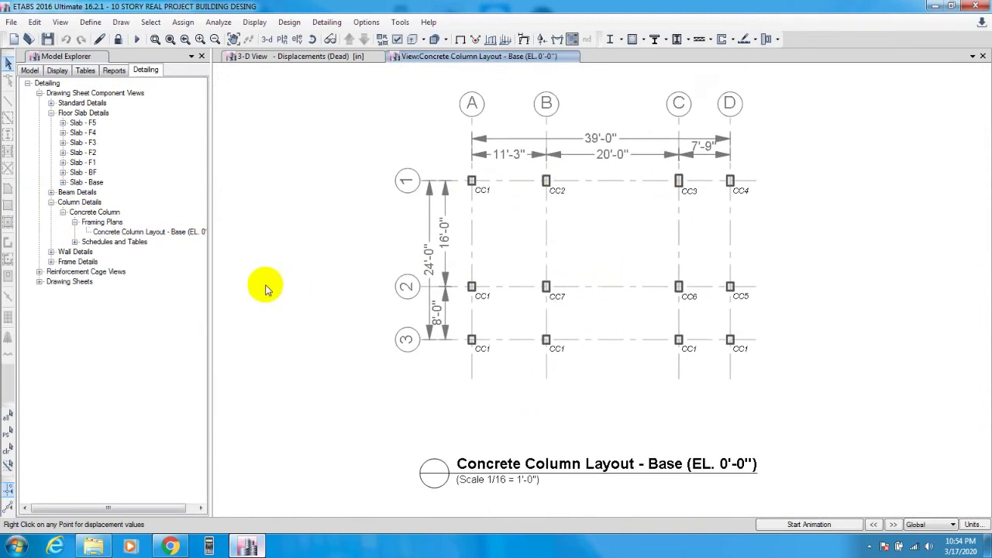
Step: Open the Concrete Column Schedule and examine column sizes, reinforcing and ties by floor, starting with CC1
{"action": "left_click", "coordinate": [75, 242]}
{"action": "left_click", "coordinate": [113, 253]}
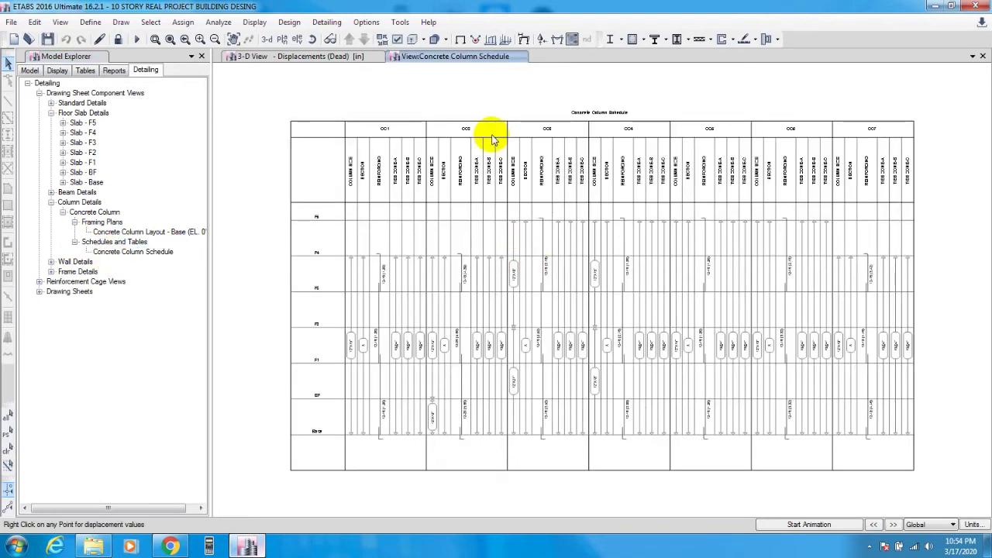
{"action": "scroll", "coordinate": [487, 138], "scroll_direction": "up", "scroll_amount": 3}
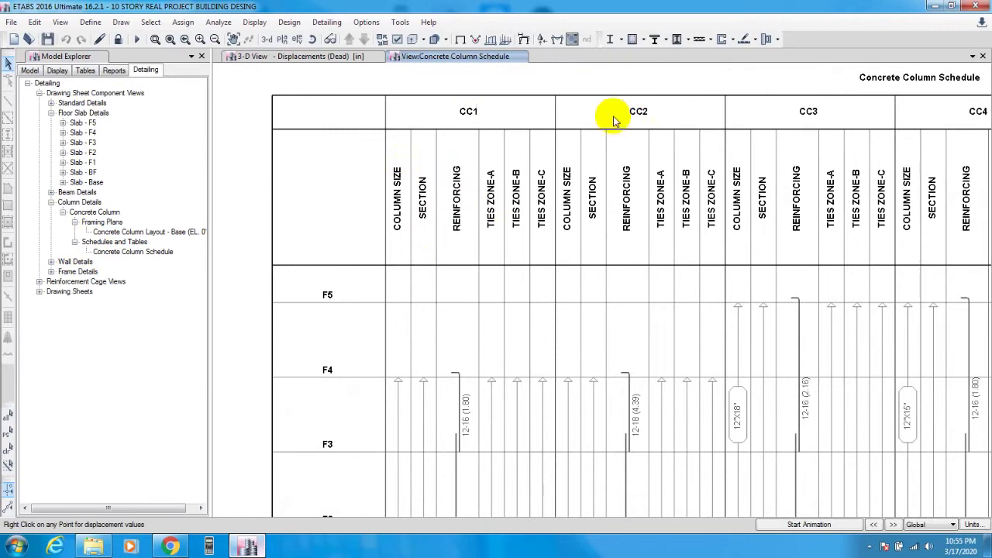
{"action": "mouse_move", "coordinate": [434, 381]}
{"action": "middle_mouse_down"}
{"action": "mouse_move", "coordinate": [465, 276]}
{"action": "mouse_move", "coordinate": [465, 306]}
{"action": "mouse_move", "coordinate": [491, 100]}
{"action": "middle_mouse_up"}
{"action": "mouse_move", "coordinate": [475, 295]}
{"action": "middle_mouse_down"}
{"action": "mouse_move", "coordinate": [460, 261]}
{"action": "mouse_move", "coordinate": [461, 362]}
{"action": "mouse_move", "coordinate": [475, 241]}
{"action": "mouse_move", "coordinate": [463, 265]}
{"action": "mouse_move", "coordinate": [640, 349]}
{"action": "mouse_move", "coordinate": [545, 290]}
{"action": "mouse_move", "coordinate": [574, 279]}
{"action": "mouse_move", "coordinate": [755, 290]}
{"action": "mouse_move", "coordinate": [659, 357]}
{"action": "mouse_move", "coordinate": [638, 275]}
{"action": "middle_mouse_up"}
{"action": "scroll", "coordinate": [531, 416], "scroll_direction": "down", "scroll_amount": 1}
{"action": "middle_click_drag", "start_coordinate": [531, 416], "coordinate": [516, 290]}
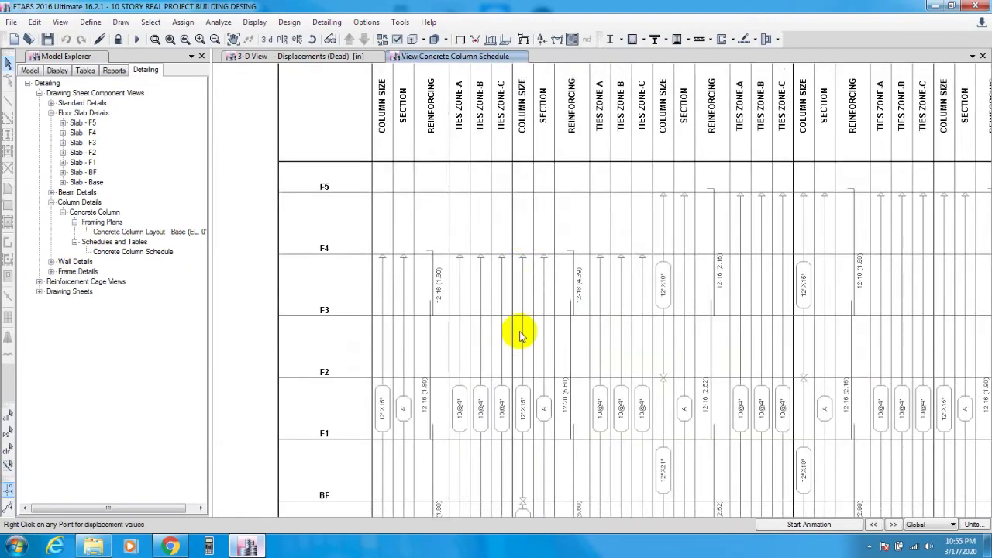
{"action": "scroll", "coordinate": [526, 345], "scroll_direction": "down", "scroll_amount": 1}
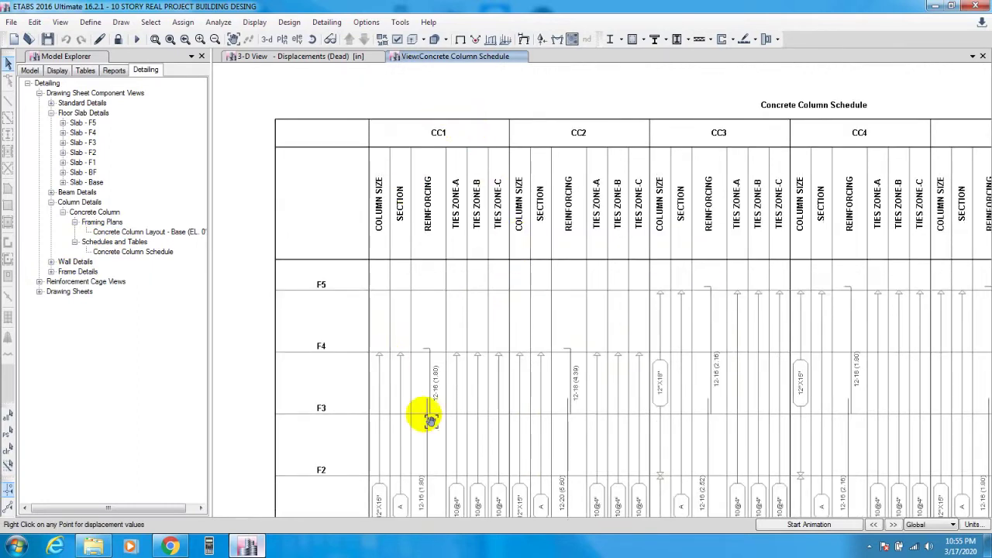
{"action": "scroll", "coordinate": [438, 334], "scroll_direction": "up", "scroll_amount": 1}
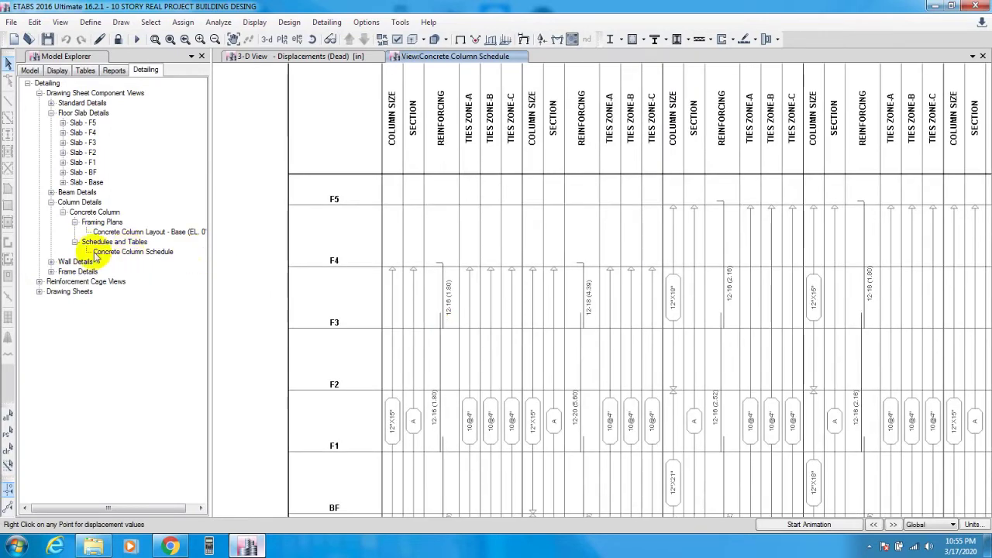
Step: Open the WallLayout - BF (EL. 6'-0") drawing from the wall details
{"action": "left_click", "coordinate": [50, 201]}
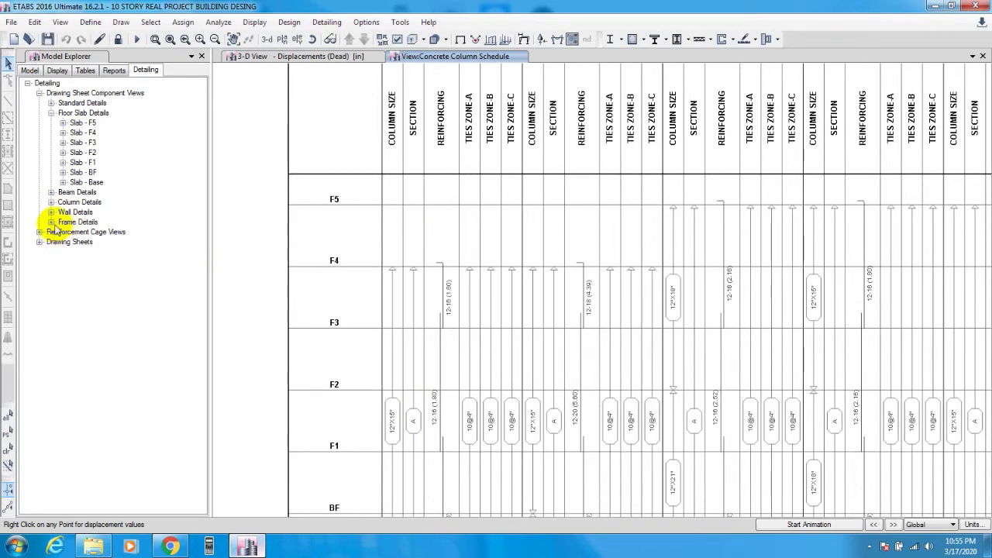
{"action": "left_click", "coordinate": [51, 211]}
{"action": "left_click", "coordinate": [63, 221]}
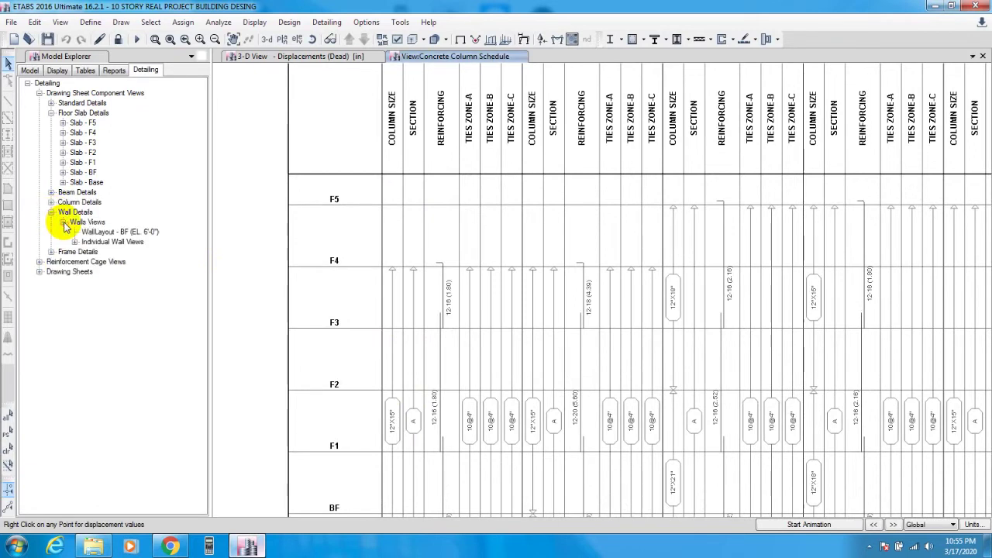
{"action": "double_click", "coordinate": [114, 233]}
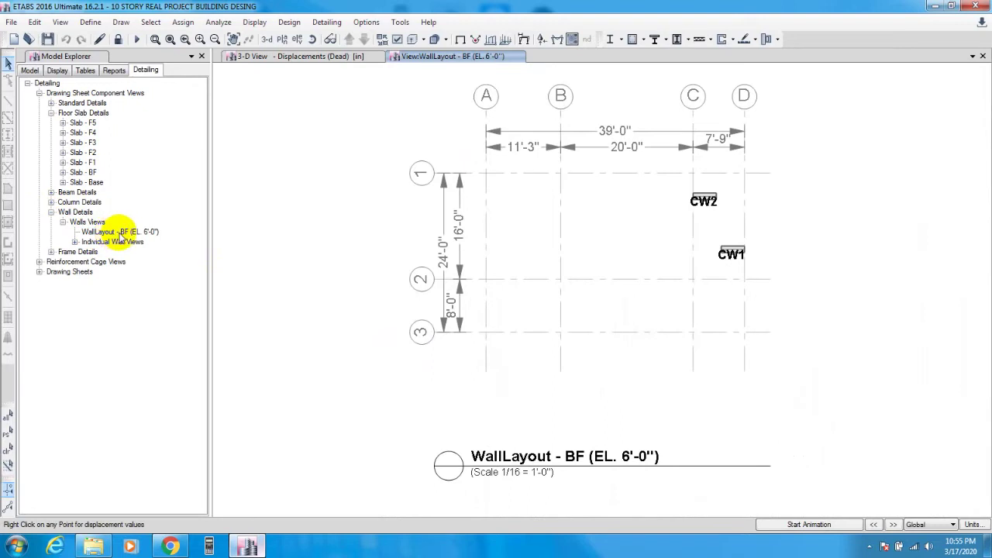
Step: View the elevation and section drawings of wall CW1 up to Section: 4, and collapse the wall views
{"action": "left_click", "coordinate": [74, 241]}
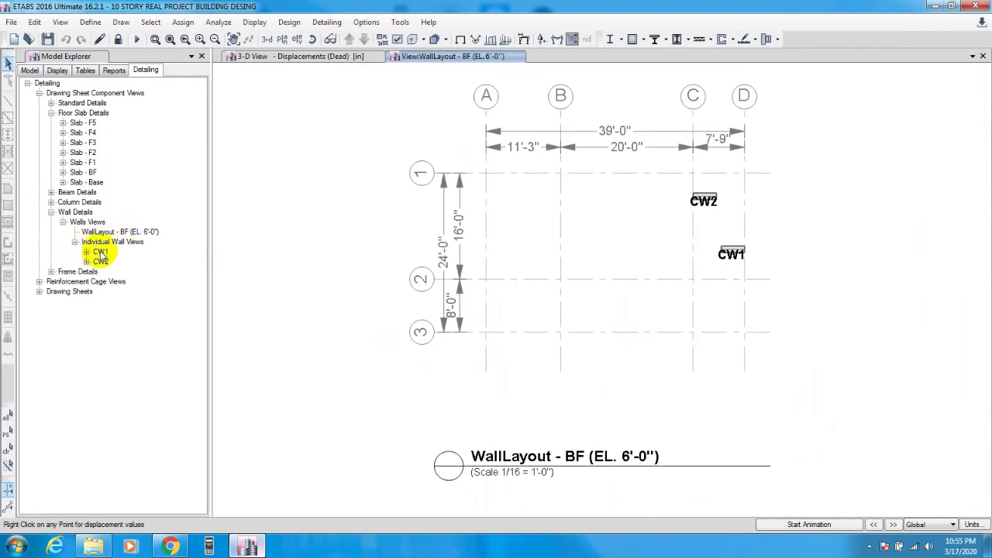
{"action": "double_click", "coordinate": [100, 252]}
{"action": "double_click", "coordinate": [124, 282]}
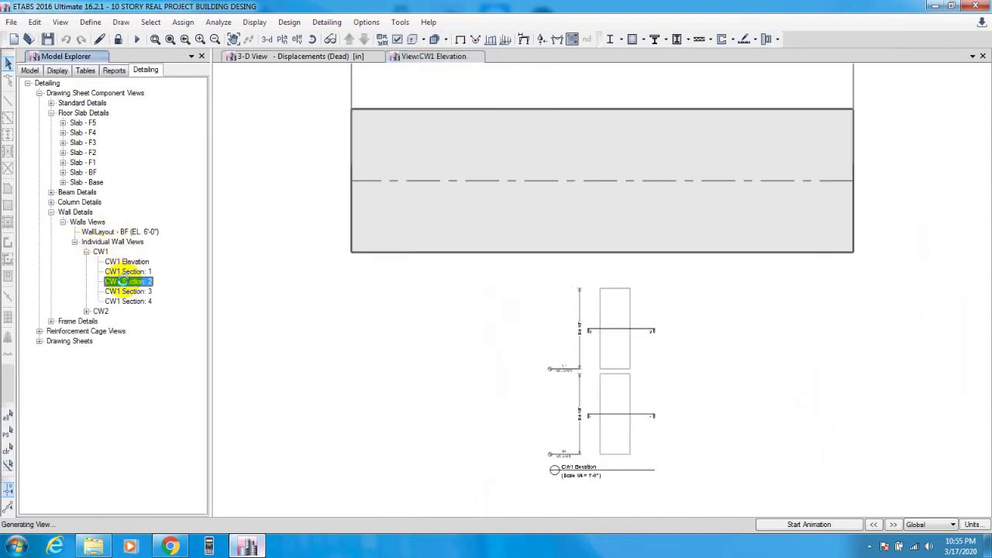
{"action": "double_click", "coordinate": [124, 291]}
{"action": "double_click", "coordinate": [124, 301]}
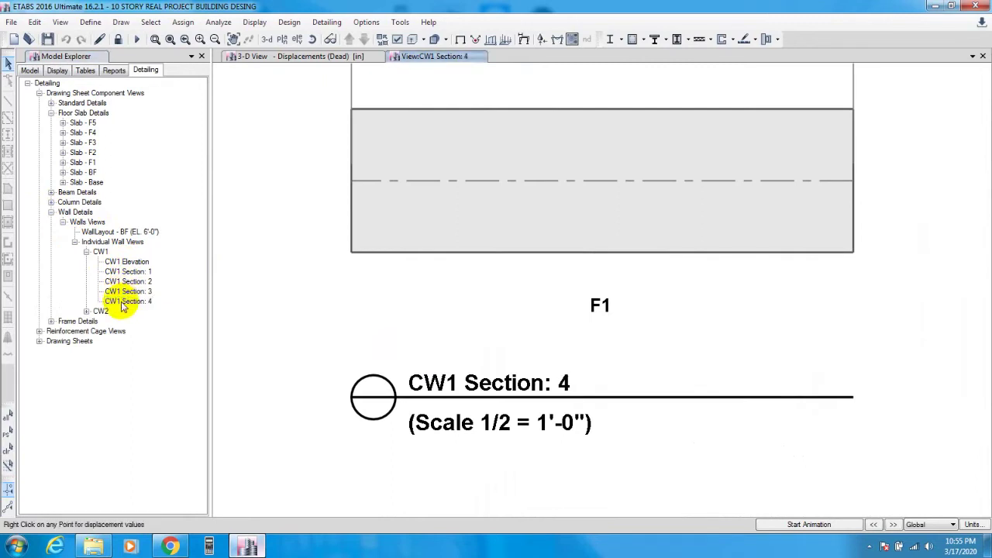
{"action": "left_click", "coordinate": [87, 252]}
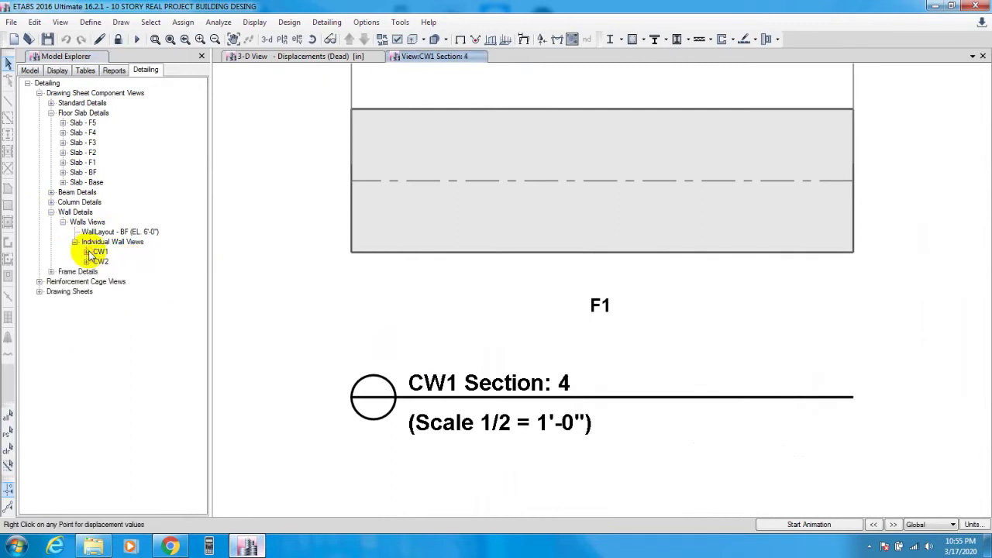
{"action": "left_click", "coordinate": [74, 242]}
{"action": "left_click", "coordinate": [63, 223]}
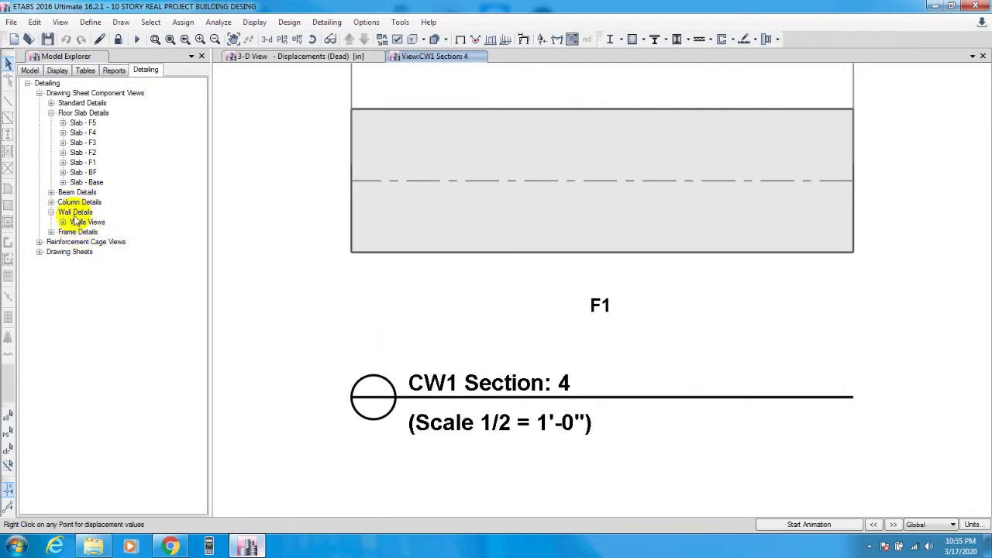
Step: Open the Frame Layout - Base drawing from the frame details
{"action": "left_click", "coordinate": [51, 212]}
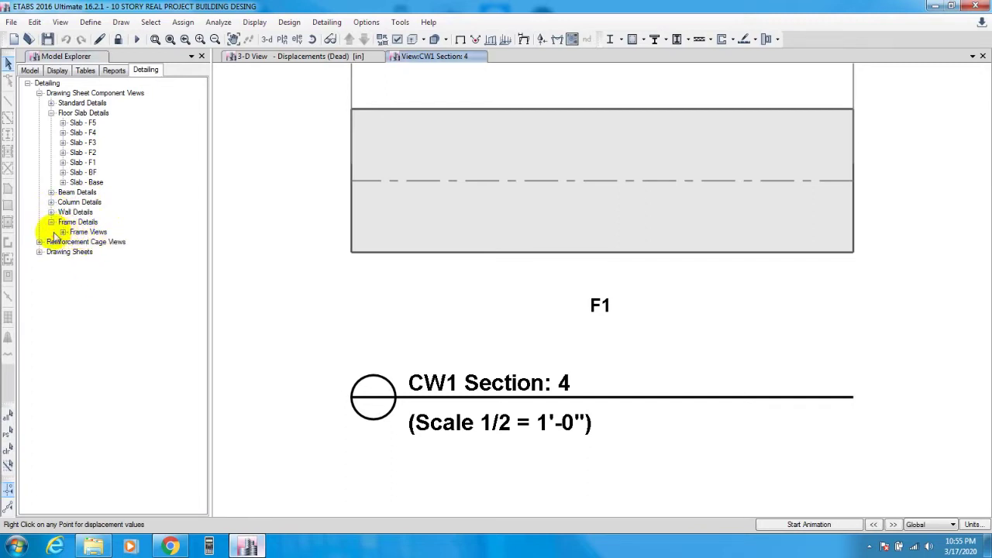
{"action": "left_click", "coordinate": [63, 231]}
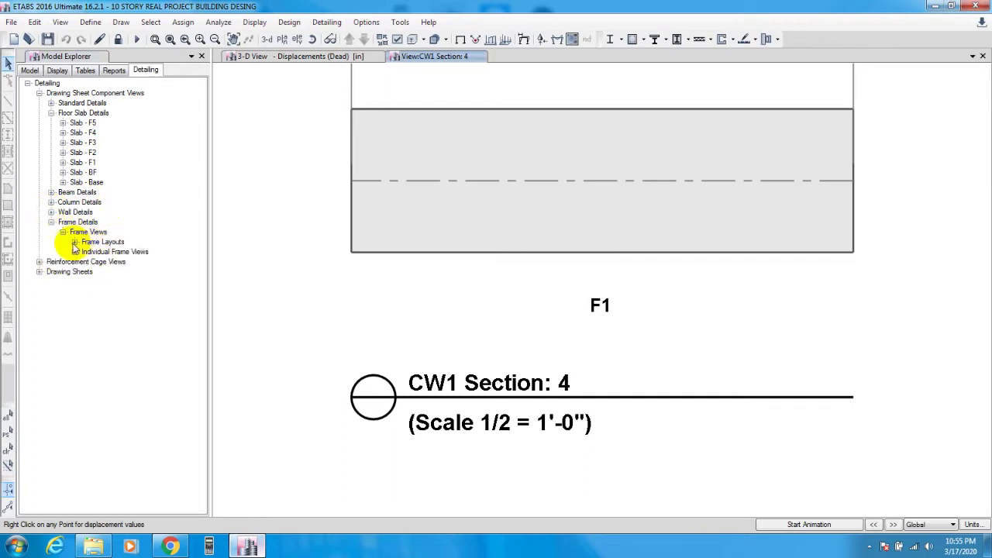
{"action": "double_click", "coordinate": [103, 252]}
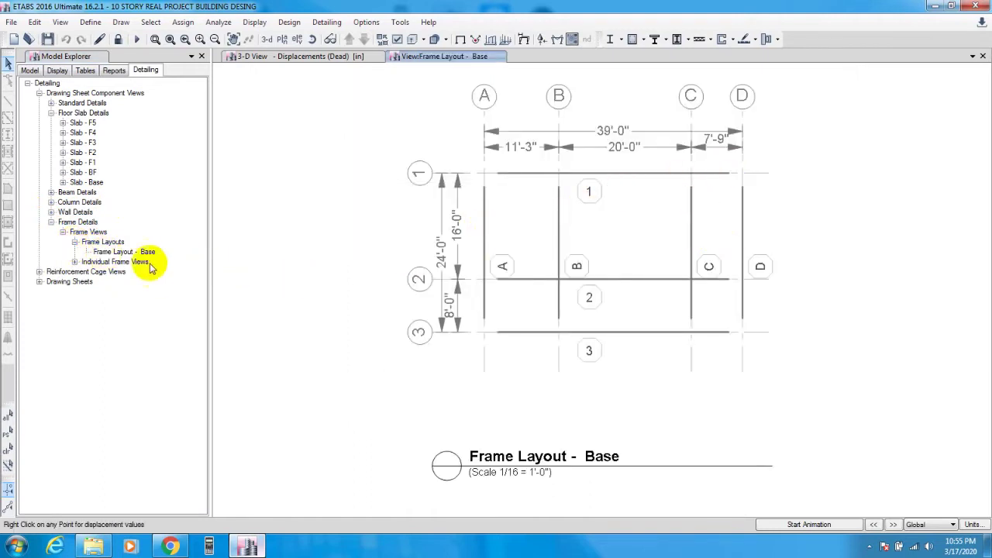
Step: View the individual frame elevations along grids A, B, C and 3
{"action": "left_click", "coordinate": [74, 262]}
{"action": "double_click", "coordinate": [110, 272]}
{"action": "double_click", "coordinate": [114, 281]}
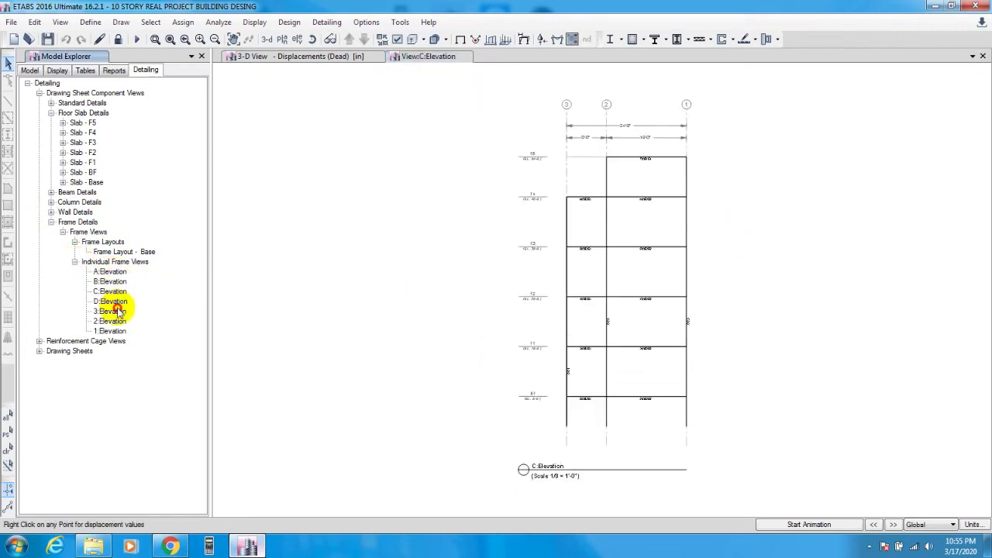
{"action": "double_click", "coordinate": [115, 311]}
Step: Open 2:Elevation and examine the beam labels at floors F4 and F3 up close
{"action": "double_click", "coordinate": [111, 324]}
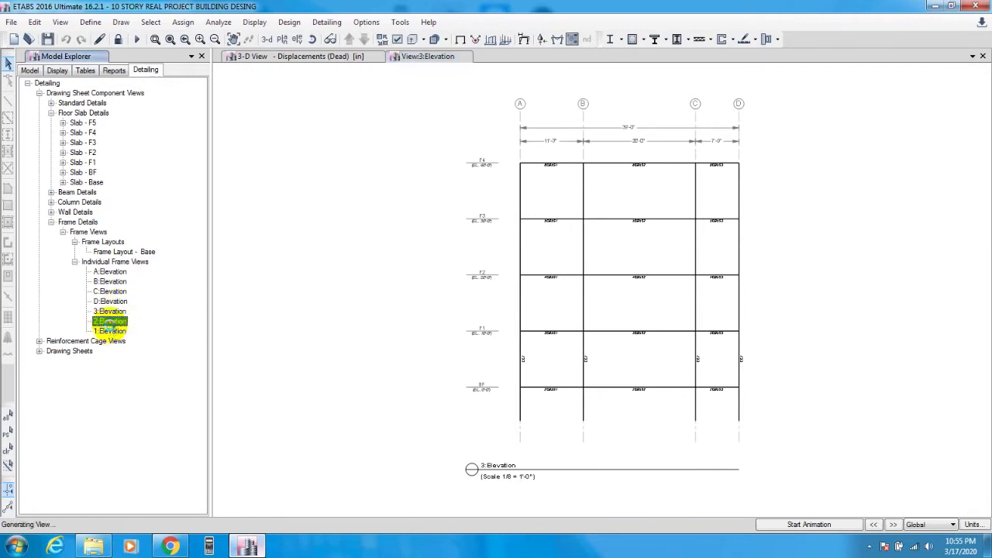
{"action": "scroll", "coordinate": [642, 128], "scroll_direction": "up", "scroll_amount": 5}
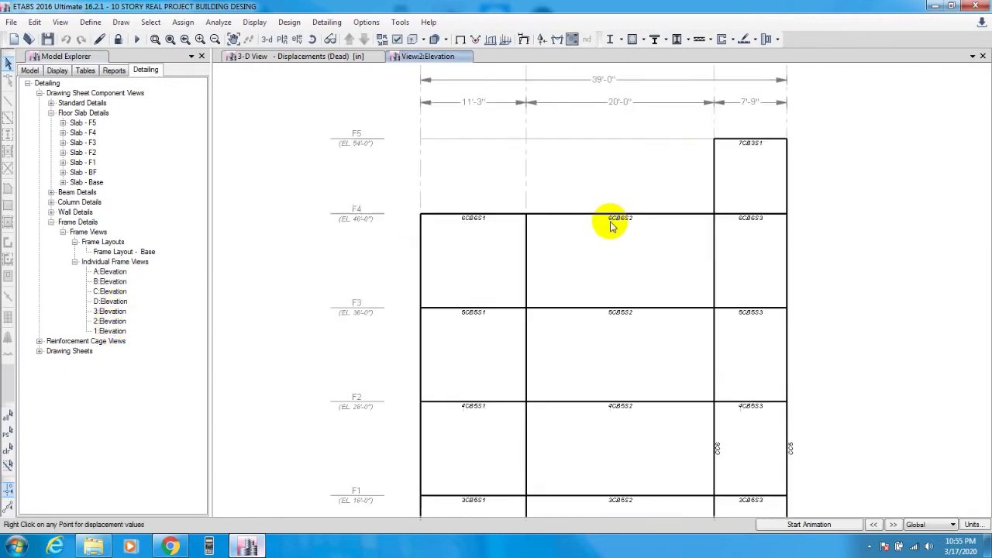
{"action": "scroll", "coordinate": [611, 226], "scroll_direction": "up", "scroll_amount": 2}
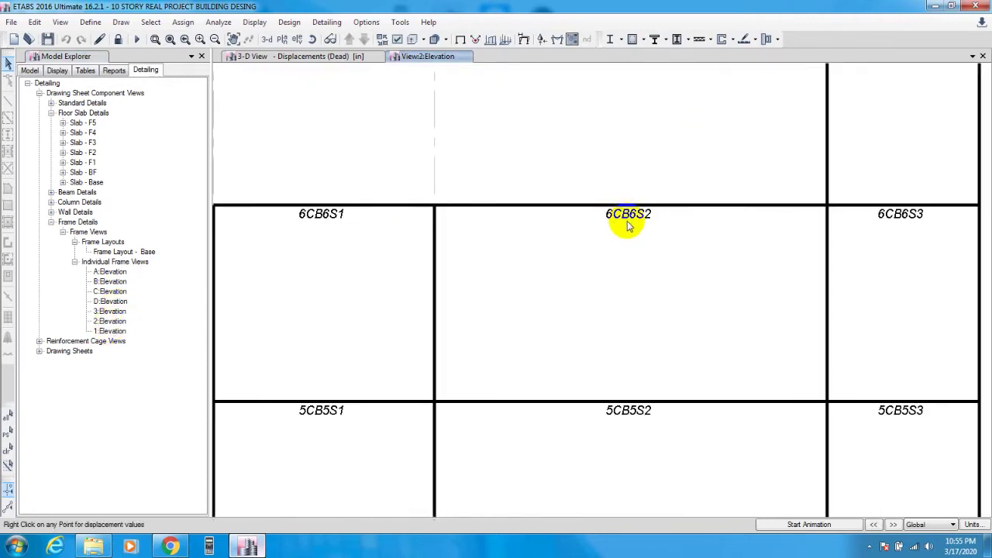
{"action": "scroll", "coordinate": [628, 224], "scroll_direction": "up", "scroll_amount": 1}
{"action": "scroll", "coordinate": [561, 284], "scroll_direction": "down", "scroll_amount": 4}
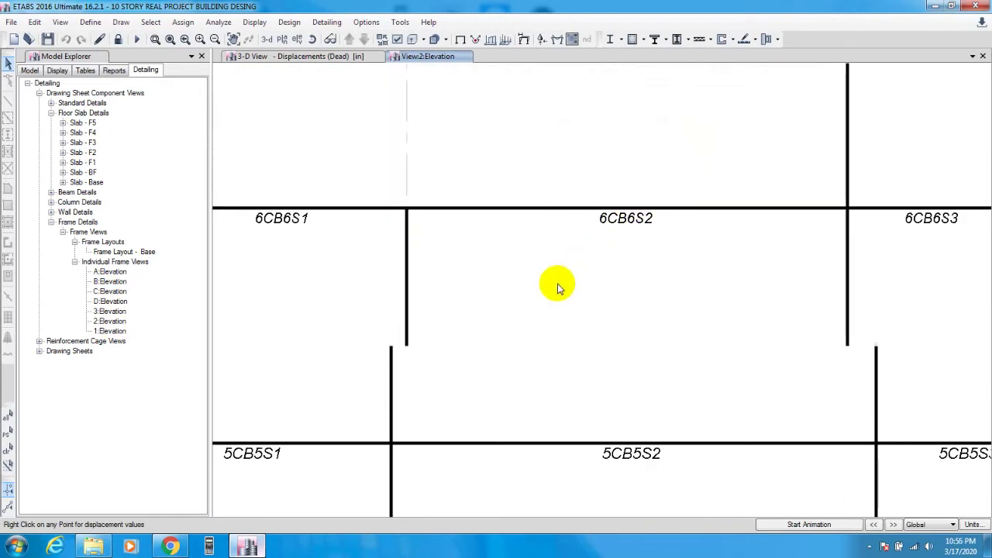
Step: Examine the beam and column labels of 2:Elevation from floor F4 down to BF
{"action": "middle_click_drag", "start_coordinate": [510, 384], "coordinate": [534, 259]}
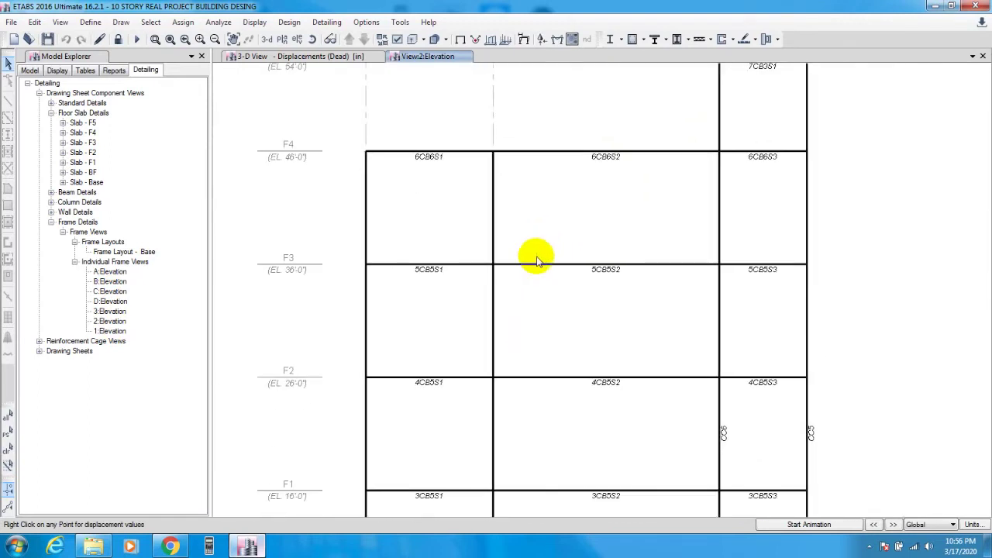
{"action": "middle_click_drag", "start_coordinate": [726, 441], "coordinate": [751, 268]}
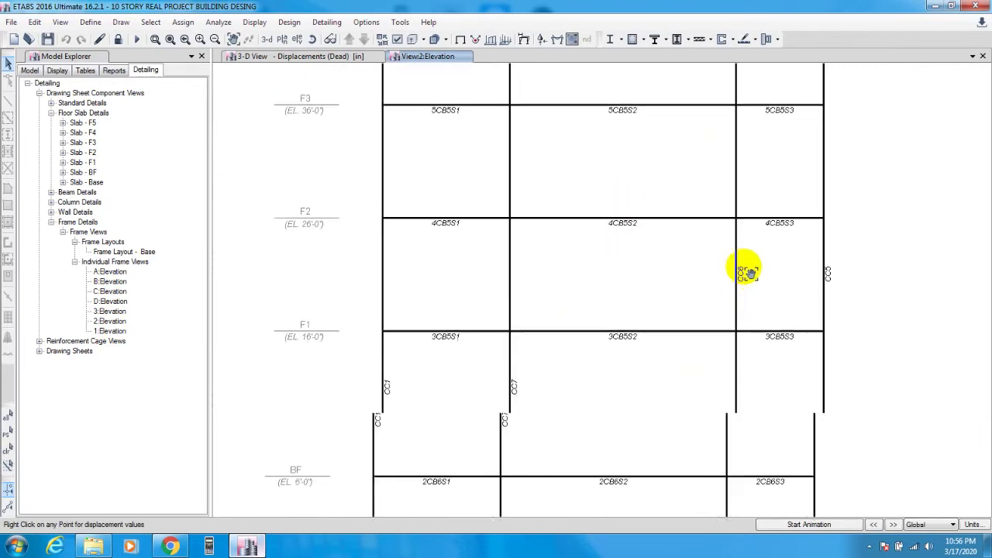
{"action": "middle_click_drag", "start_coordinate": [538, 410], "coordinate": [554, 362]}
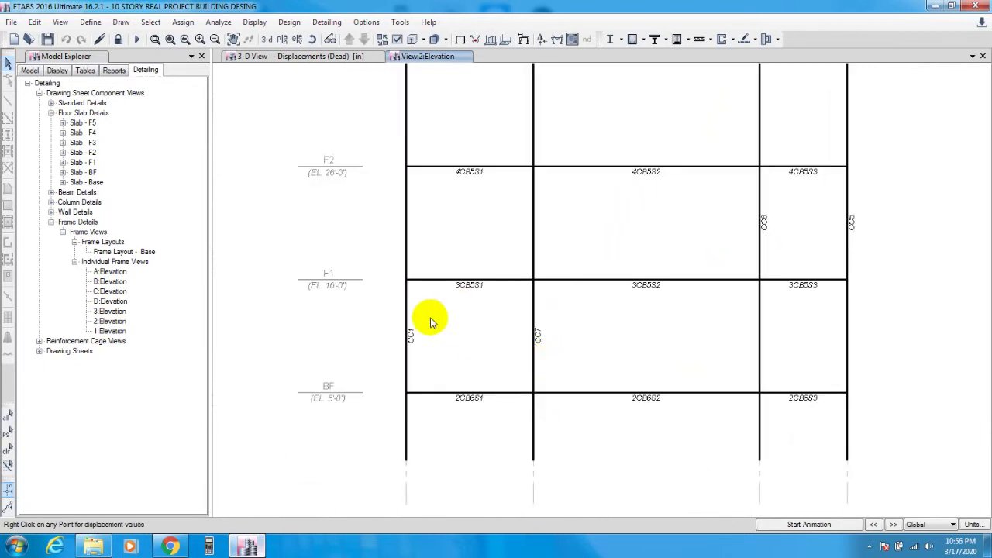
{"action": "middle_click_drag", "start_coordinate": [370, 283], "coordinate": [411, 429]}
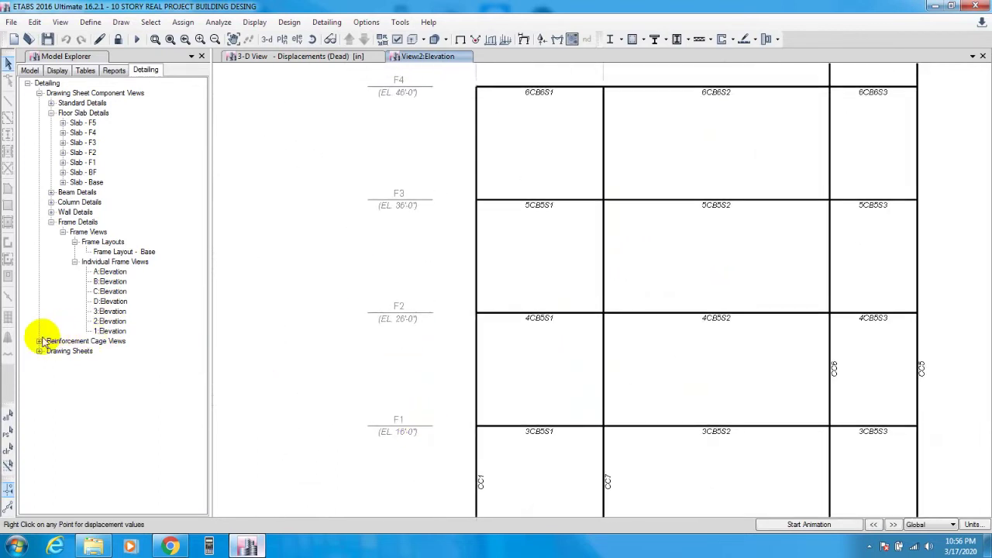
Step: Collapse the drawing sheet component views and check the list of available drawing sheets
{"action": "left_click", "coordinate": [40, 92]}
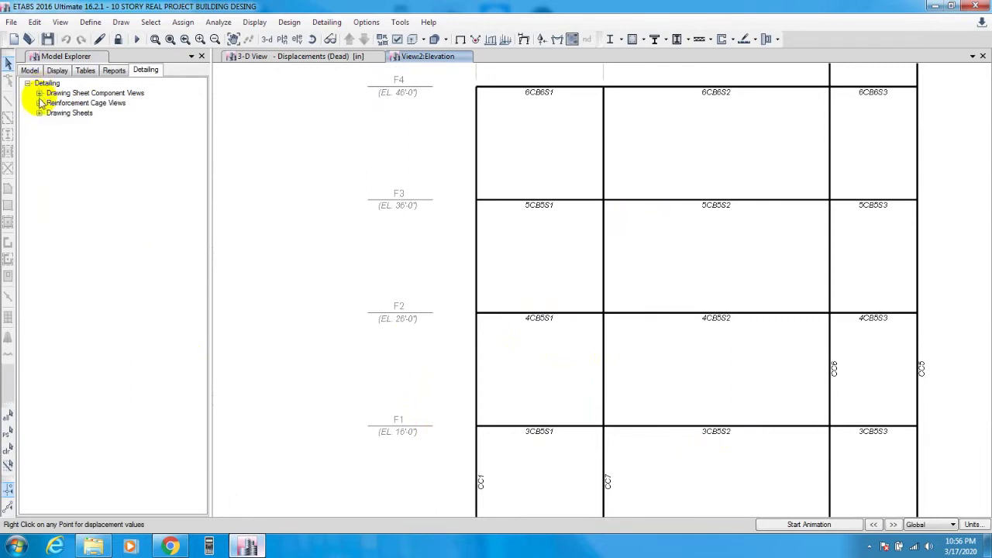
{"action": "left_click", "coordinate": [40, 114]}
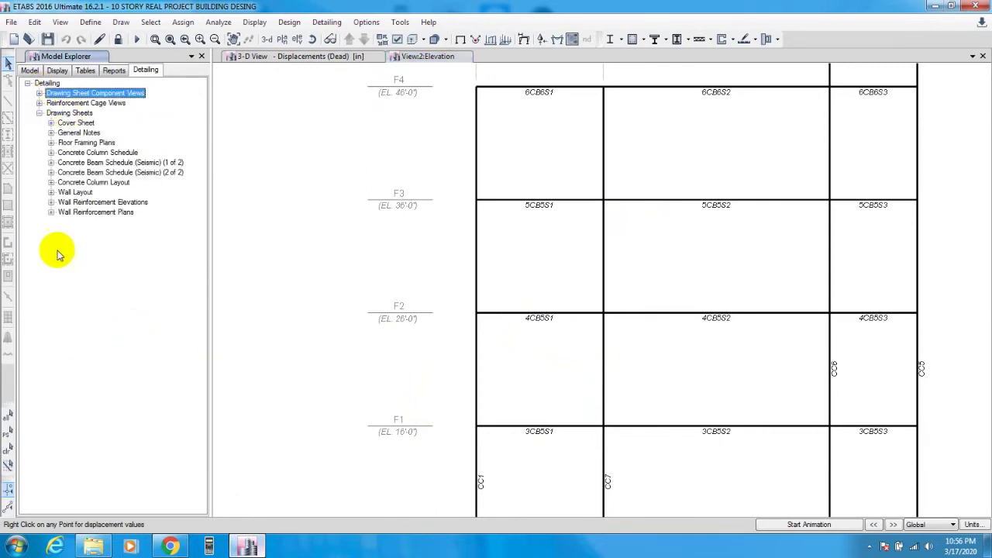
{"action": "left_click", "coordinate": [39, 113]}
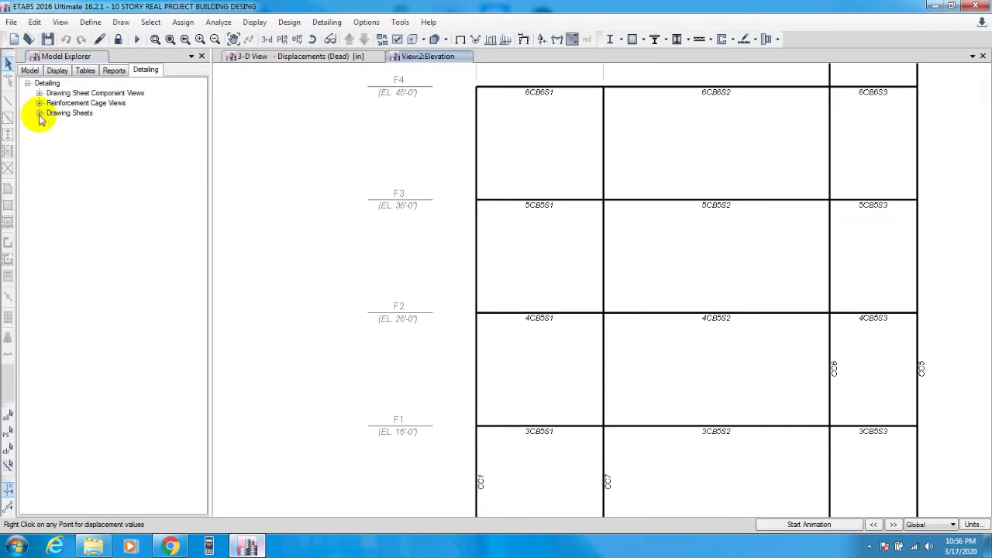
Step: View the 3D reinforcement cage of beam 7CB1 up close and close its rendered view
{"action": "left_click", "coordinate": [40, 103]}
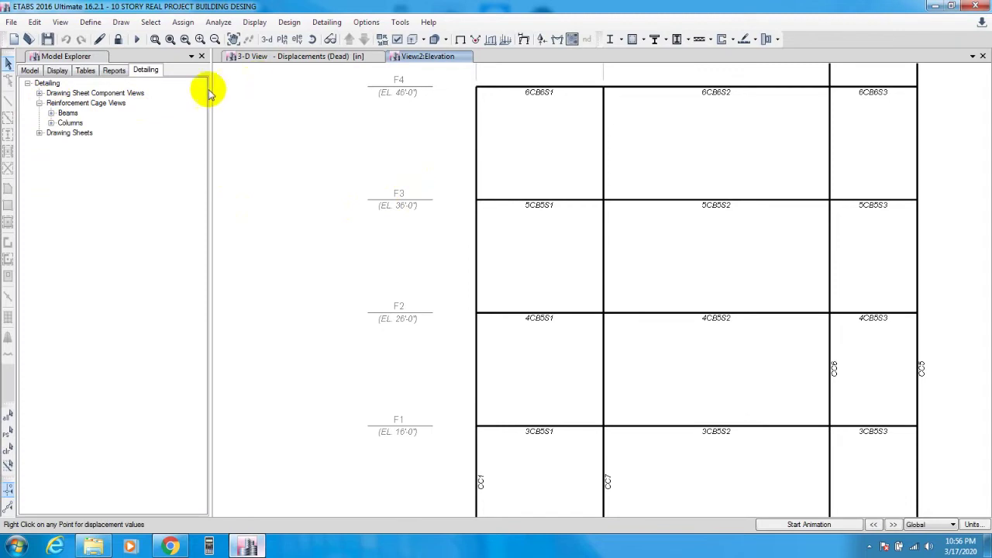
{"action": "left_click", "coordinate": [48, 113]}
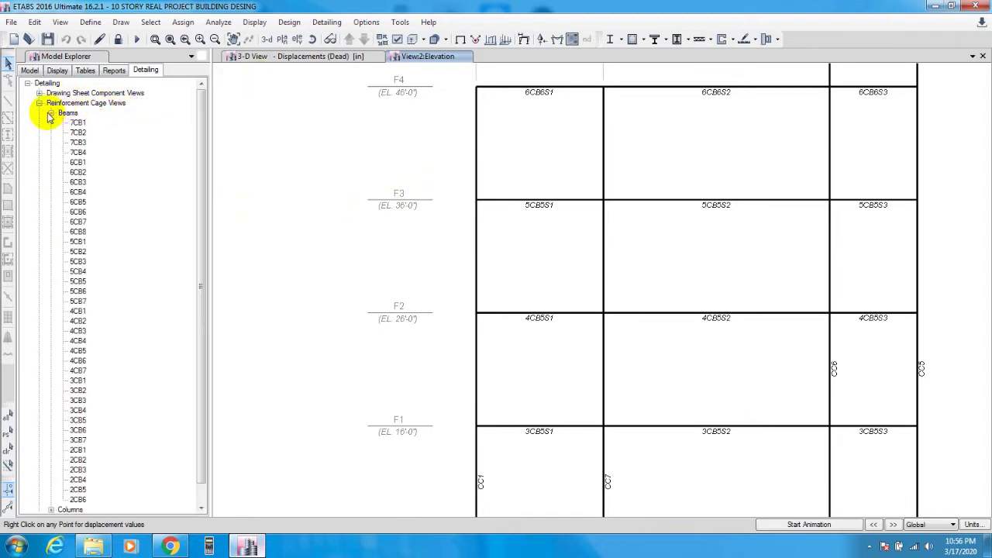
{"action": "left_click", "coordinate": [78, 124]}
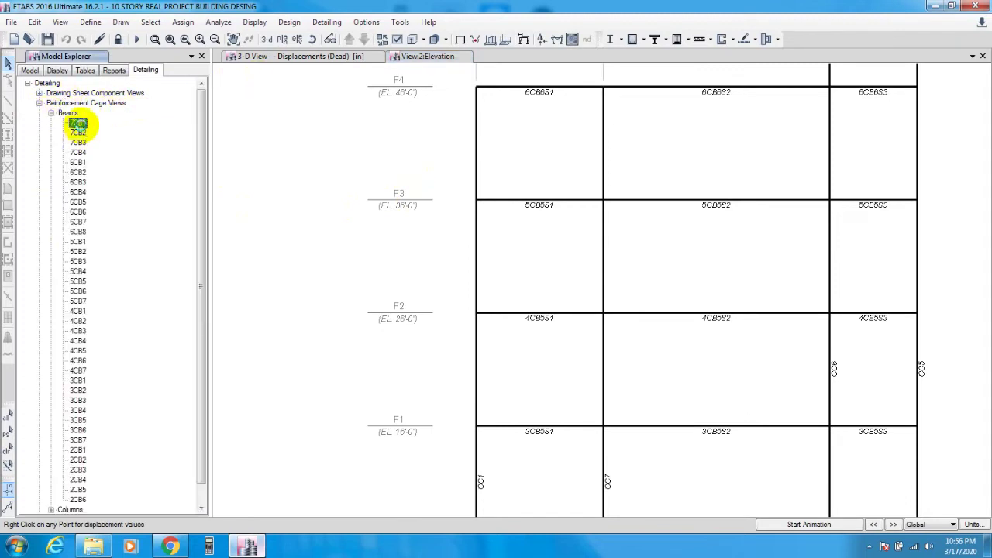
{"action": "double_click", "coordinate": [78, 124]}
{"action": "scroll", "coordinate": [472, 326], "scroll_direction": "up", "scroll_amount": 4}
{"action": "left_click_drag", "start_coordinate": [472, 326], "coordinate": [760, 310]}
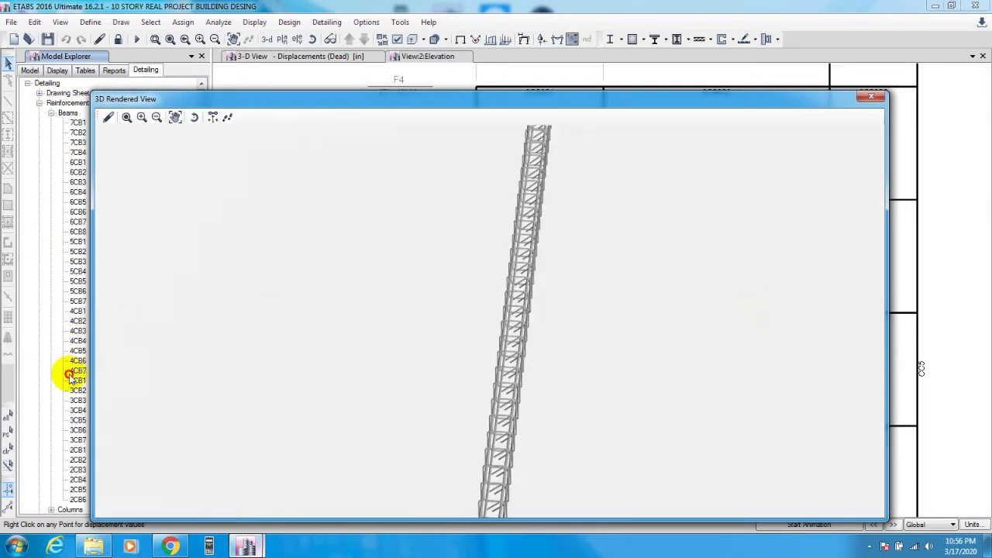
{"action": "left_click", "coordinate": [871, 97]}
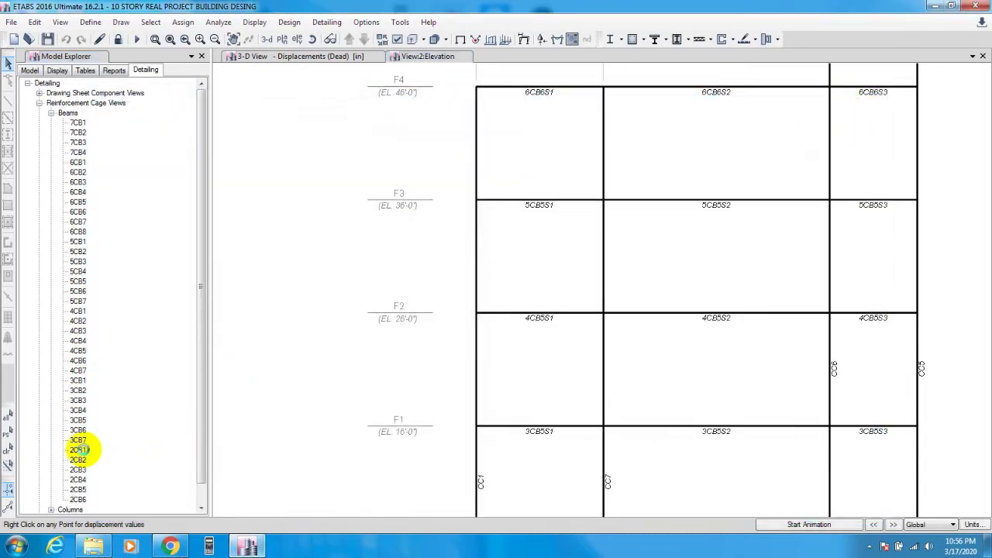
Step: Inspect the 3D reinforcement cage of beam 2CB1 from several angles and close its rendered view
{"action": "double_click", "coordinate": [80, 450]}
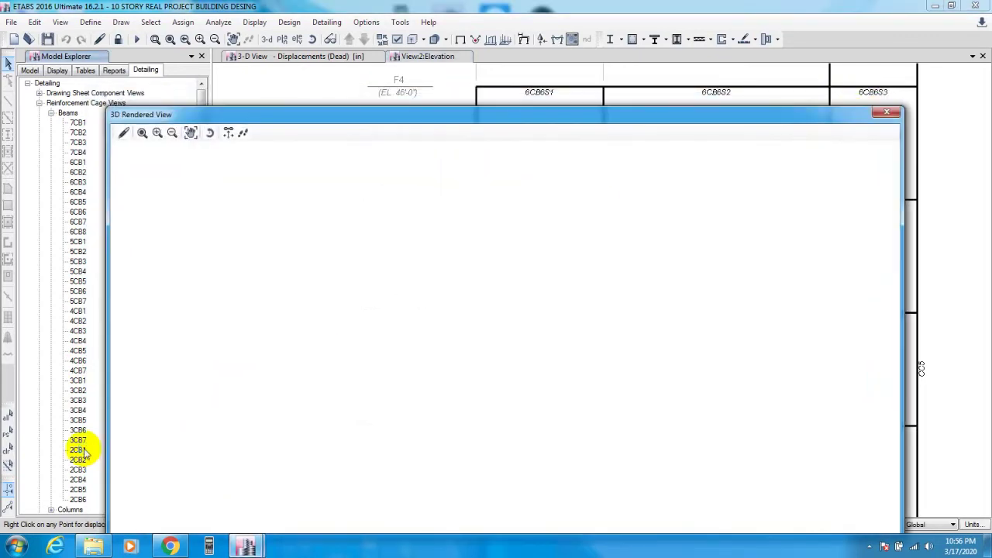
{"action": "scroll", "coordinate": [486, 357], "scroll_direction": "up", "scroll_amount": 6}
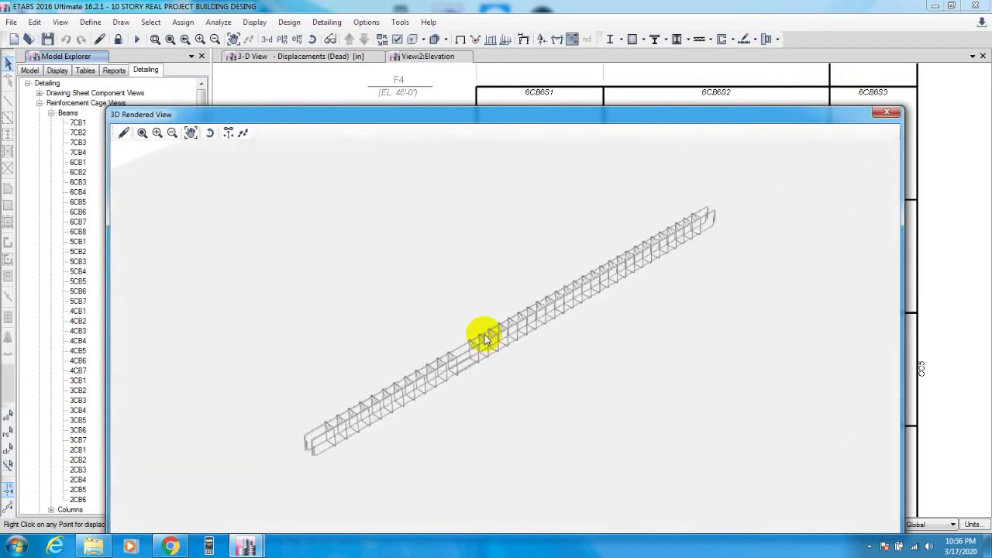
{"action": "left_click_drag", "start_coordinate": [629, 309], "coordinate": [354, 199]}
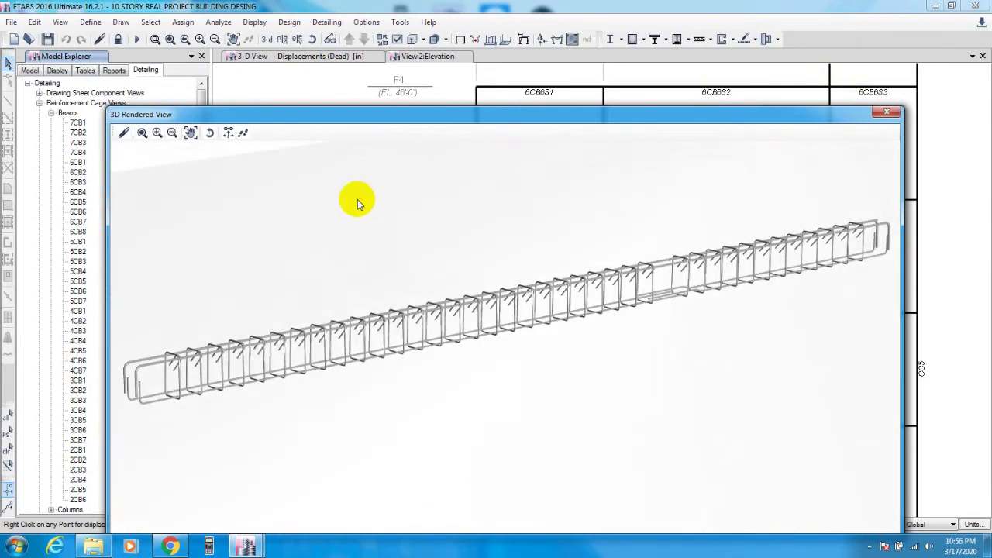
{"action": "left_click_drag", "start_coordinate": [581, 359], "coordinate": [587, 333]}
{"action": "left_click", "coordinate": [891, 115]}
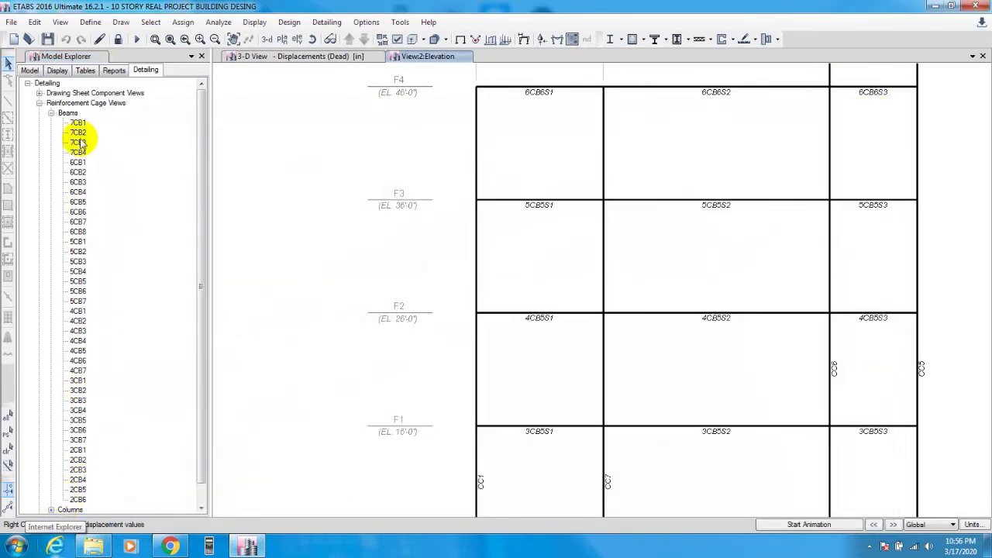
Step: Collapse the beam cages and display column CC1's 3D reinforcement cage, viewed from above
{"action": "left_click", "coordinate": [51, 113]}
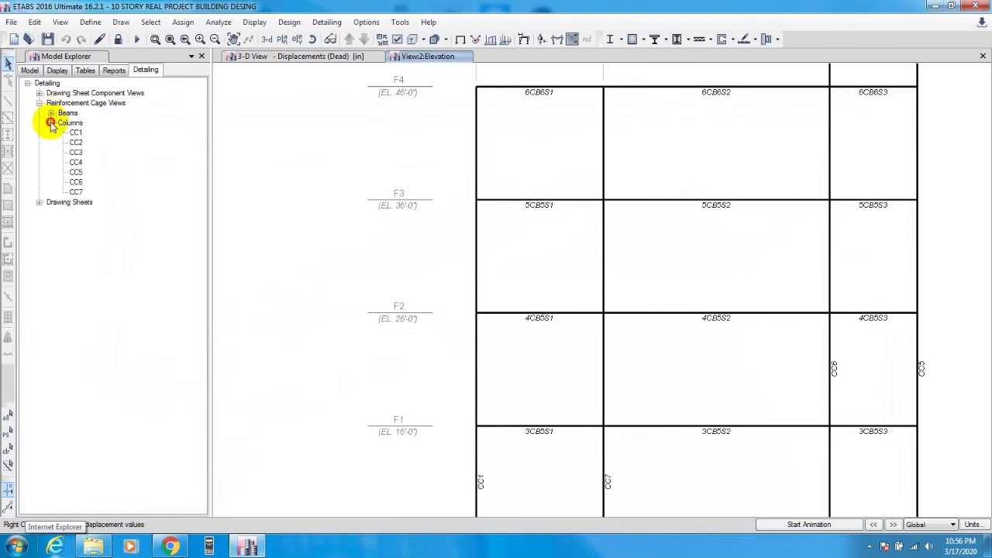
{"action": "left_click", "coordinate": [78, 132]}
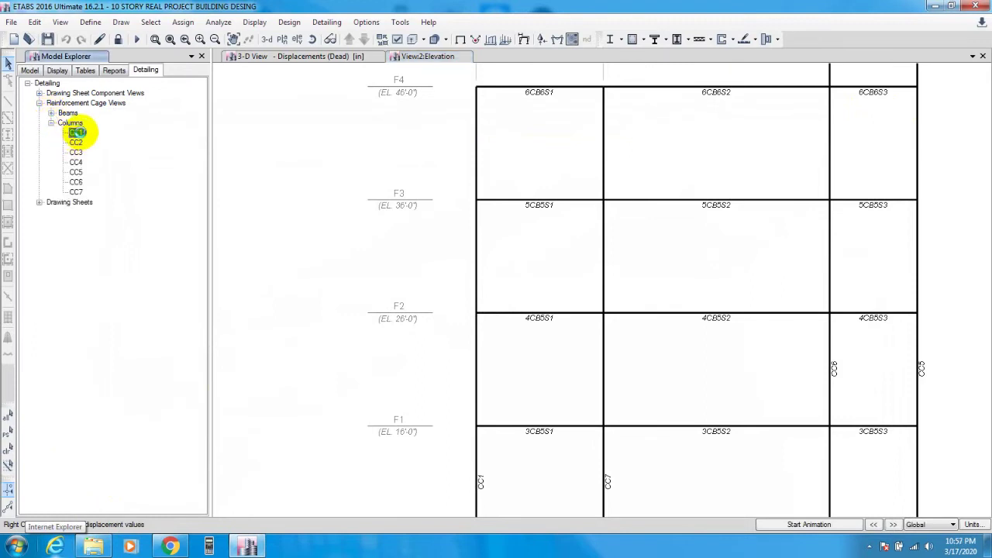
{"action": "double_click", "coordinate": [78, 133]}
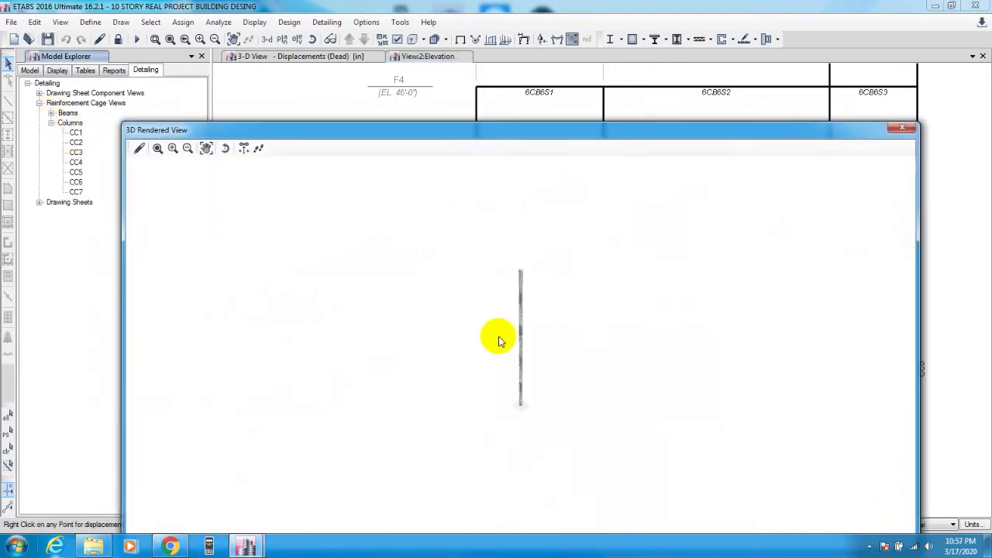
{"action": "scroll", "coordinate": [522, 317], "scroll_direction": "up", "scroll_amount": 5}
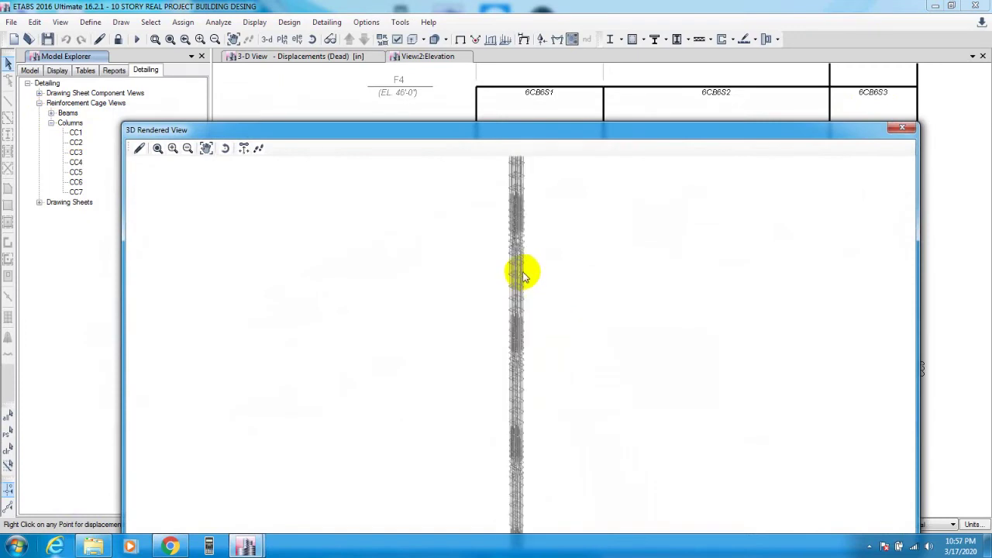
{"action": "left_click_drag", "start_coordinate": [534, 244], "coordinate": [510, 333]}
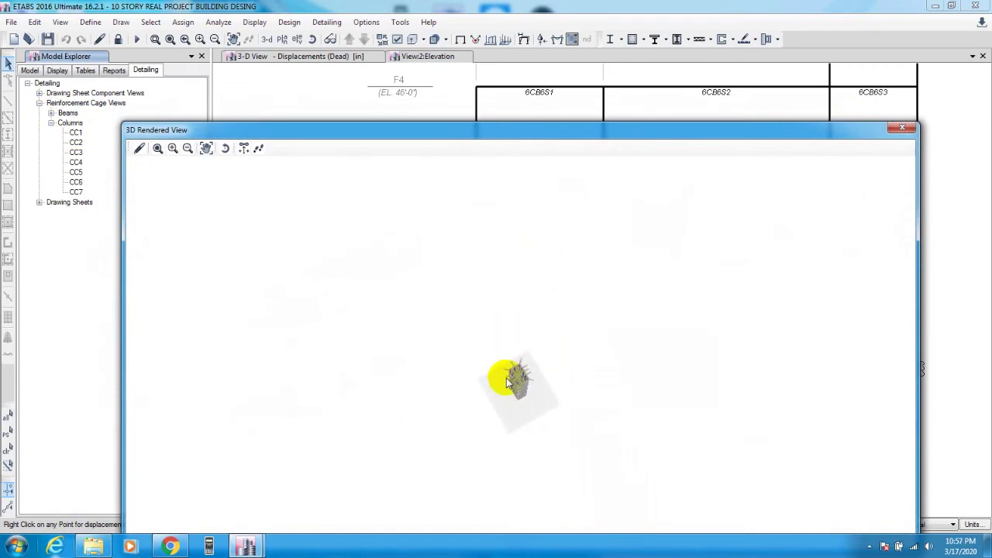
{"action": "scroll", "coordinate": [508, 377], "scroll_direction": "up", "scroll_amount": 5}
{"action": "scroll", "coordinate": [651, 254], "scroll_direction": "up", "scroll_amount": 2}
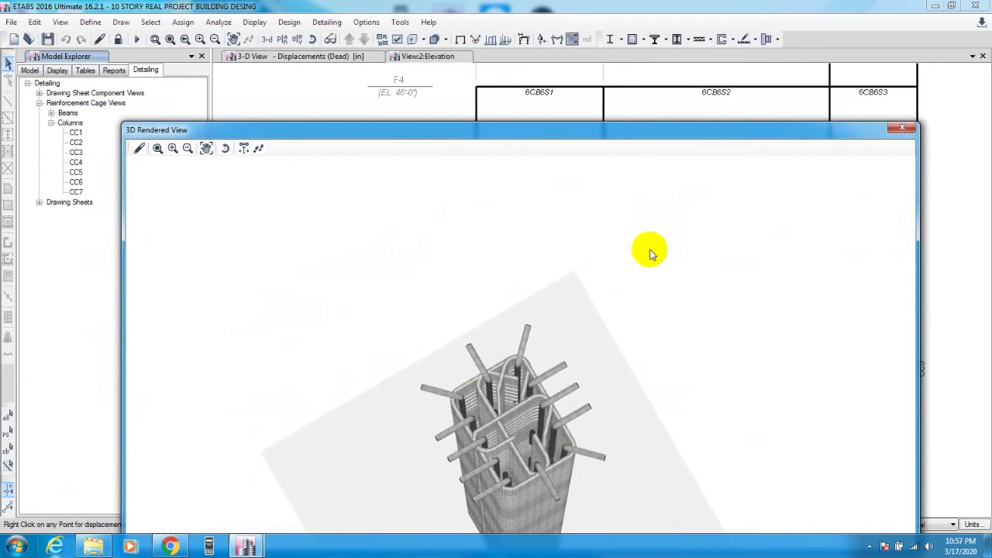
Step: Examine the ties and bent bars atop column CC1's cage, inspect its shaft, and close the rendered view
{"action": "scroll", "coordinate": [447, 491], "scroll_direction": "down", "scroll_amount": 1}
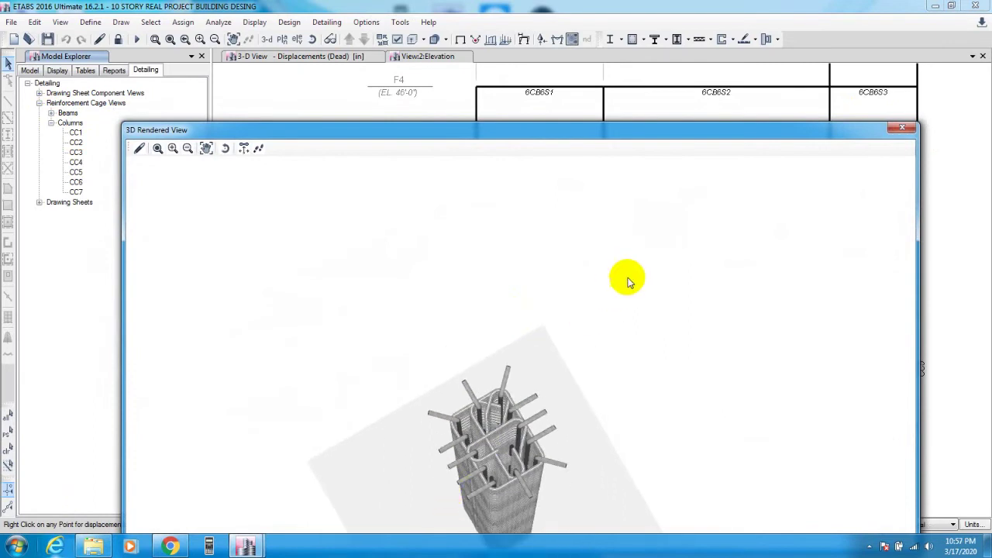
{"action": "scroll", "coordinate": [634, 273], "scroll_direction": "down", "scroll_amount": 1}
{"action": "scroll", "coordinate": [634, 272], "scroll_direction": "down", "scroll_amount": 2}
{"action": "scroll", "coordinate": [565, 356], "scroll_direction": "up", "scroll_amount": 3}
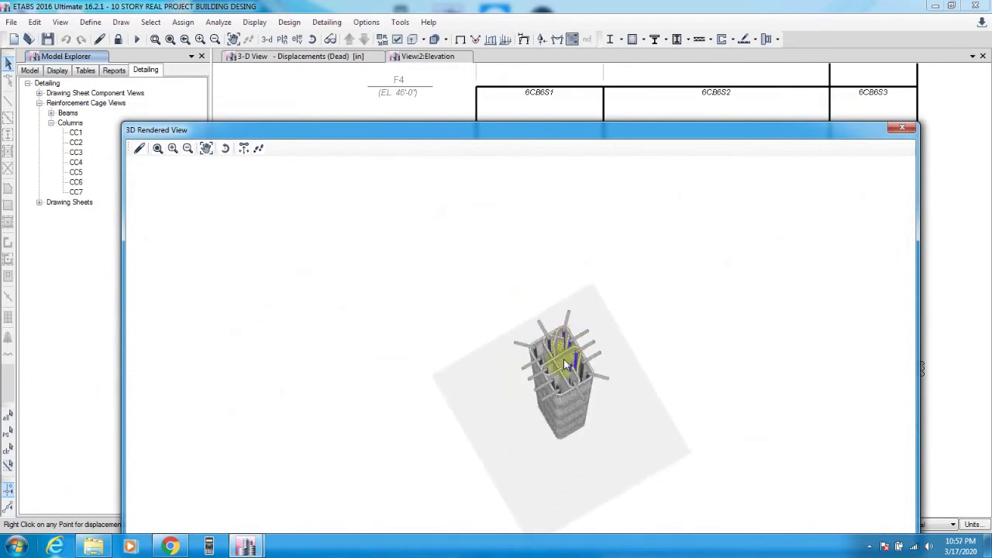
{"action": "scroll", "coordinate": [566, 370], "scroll_direction": "up", "scroll_amount": 4}
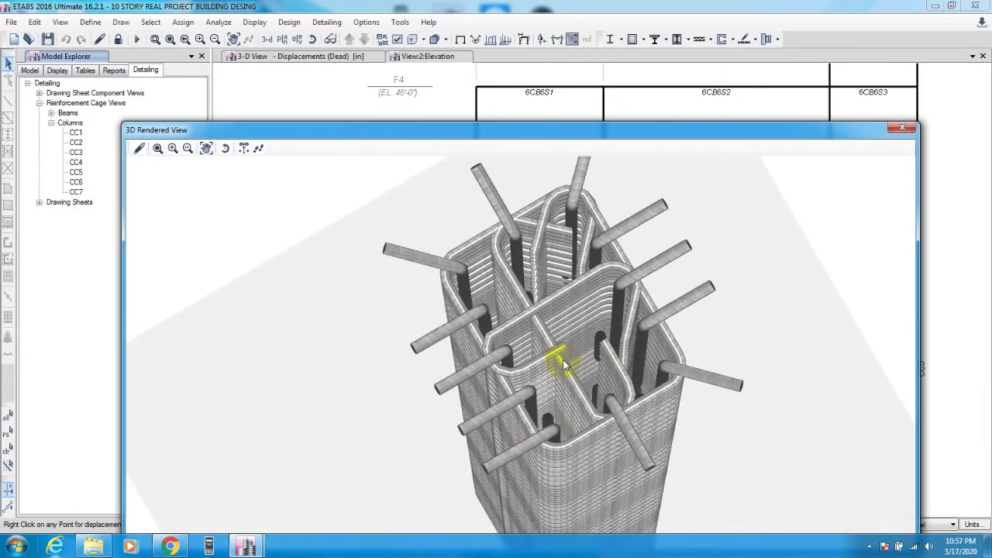
{"action": "scroll", "coordinate": [565, 364], "scroll_direction": "up", "scroll_amount": 1}
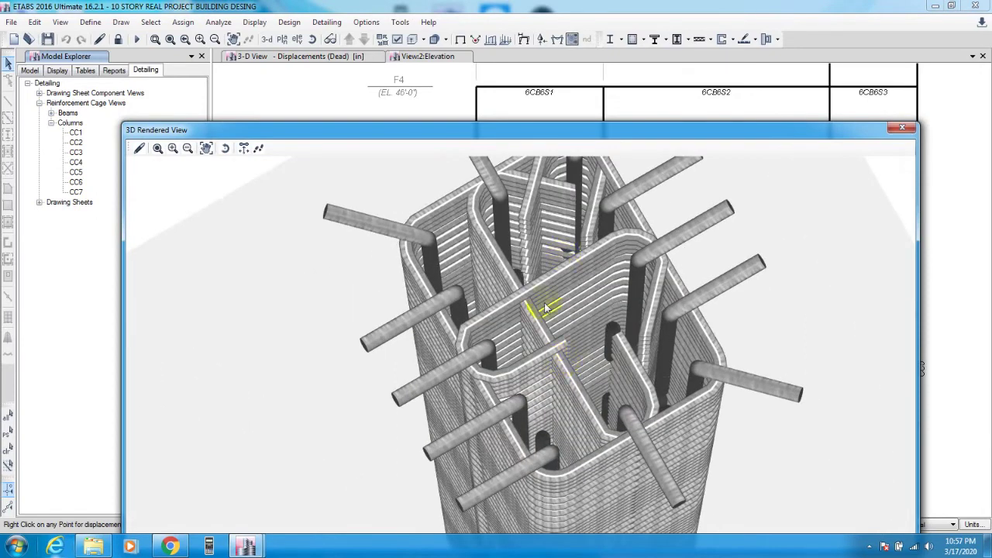
{"action": "left_click_drag", "start_coordinate": [622, 491], "coordinate": [604, 391]}
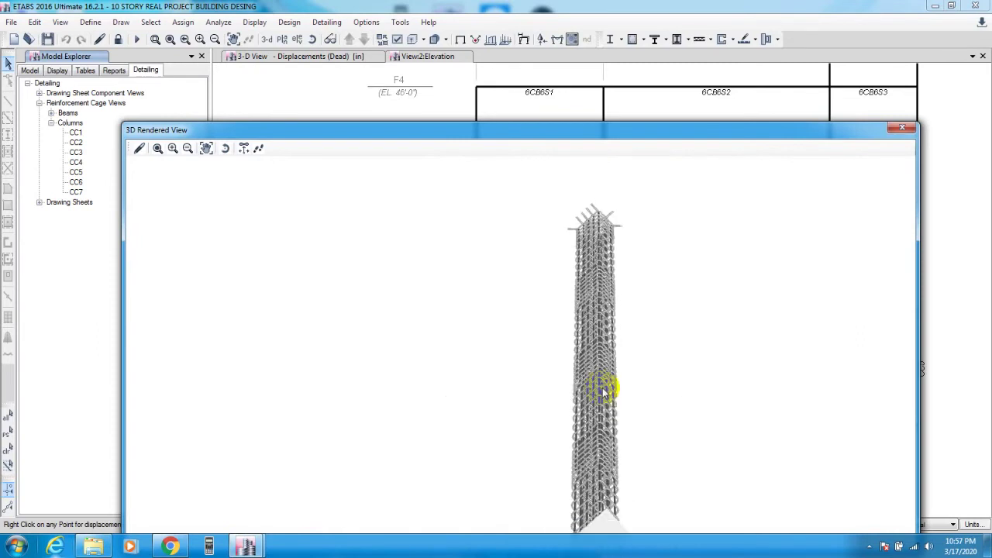
{"action": "left_click_drag", "start_coordinate": [628, 341], "coordinate": [571, 465]}
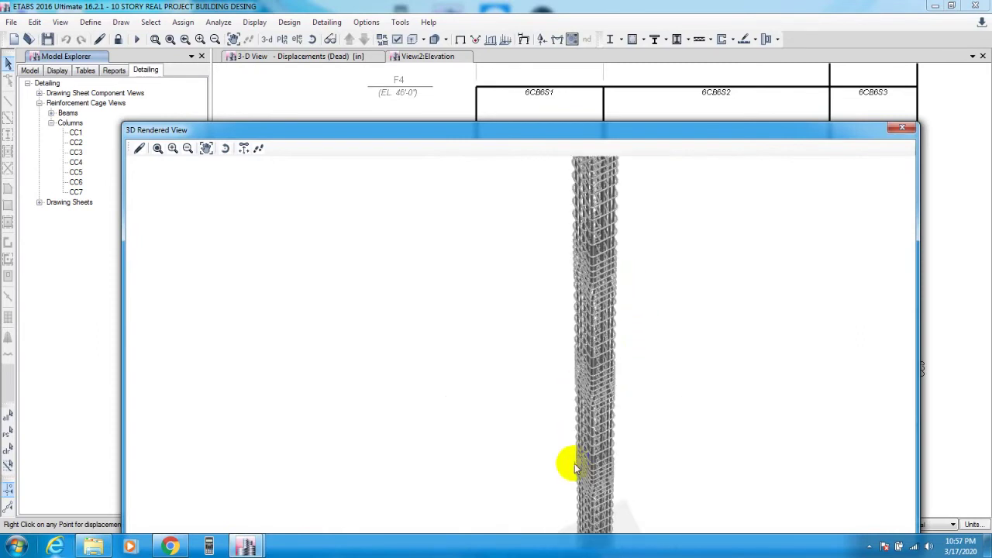
{"action": "left_click", "coordinate": [901, 129]}
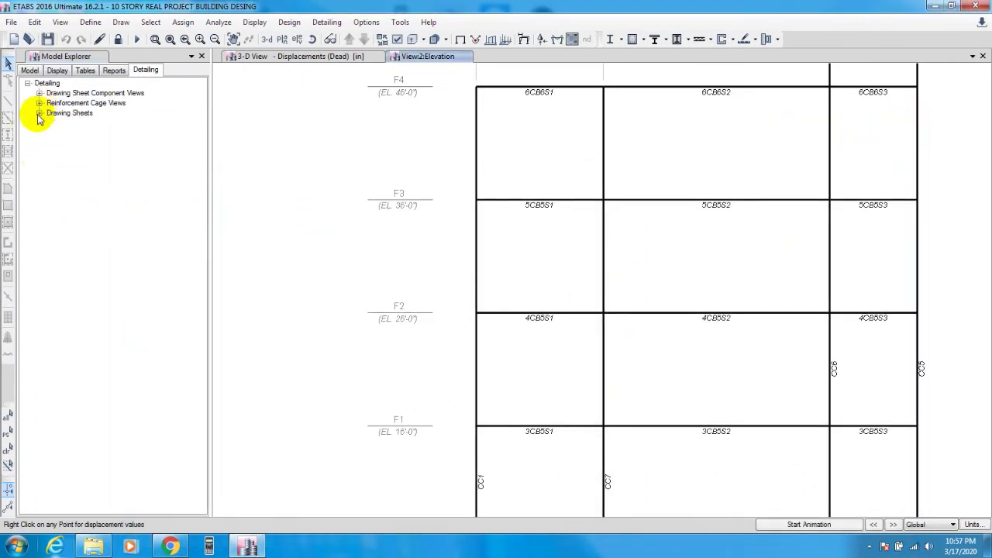
Step: Browse the drawing sheets and view the Concrete Beam Schedule (Seismic) sheets, 2 of 2 and 1 of 2
{"action": "left_click", "coordinate": [39, 114]}
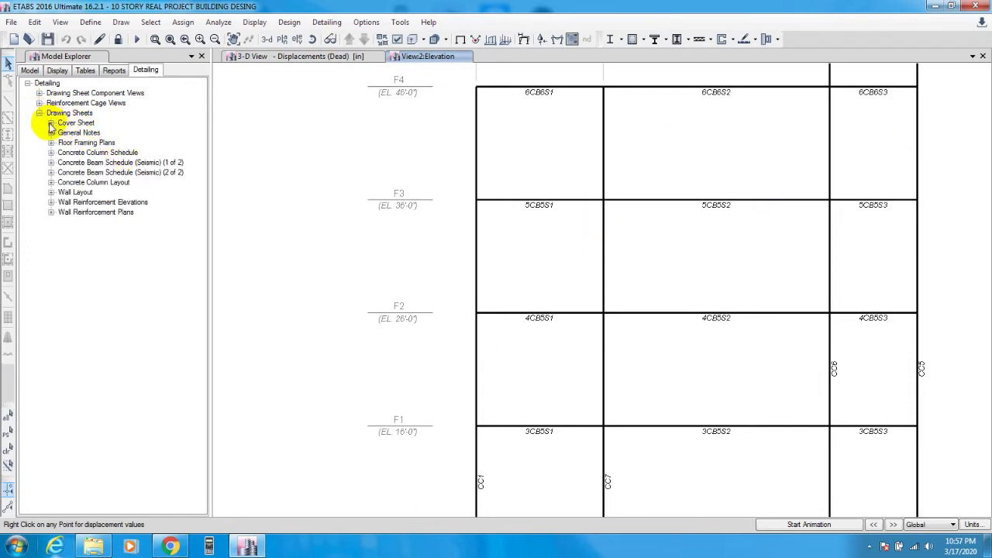
{"action": "left_click", "coordinate": [51, 193]}
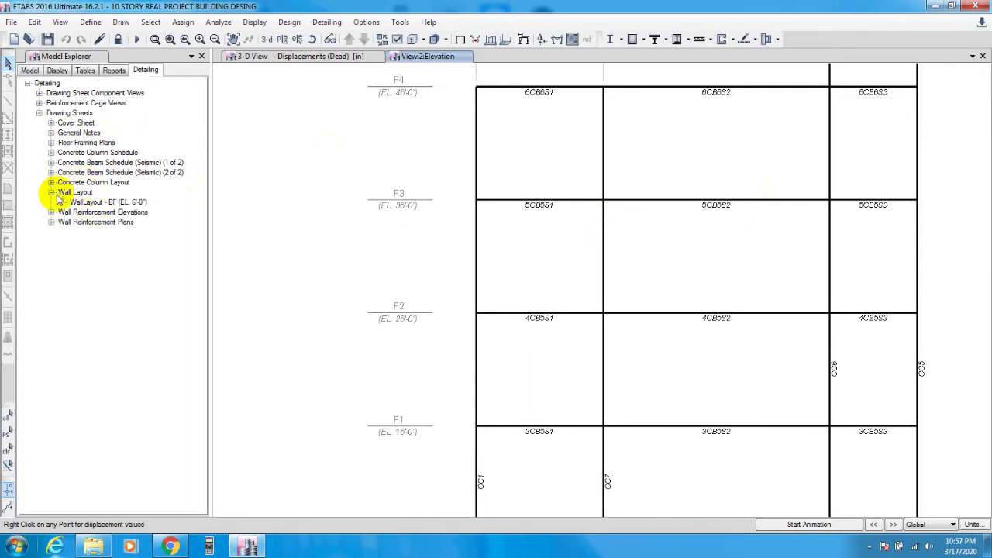
{"action": "left_click", "coordinate": [52, 192]}
{"action": "left_click", "coordinate": [51, 173]}
{"action": "double_click", "coordinate": [93, 182]}
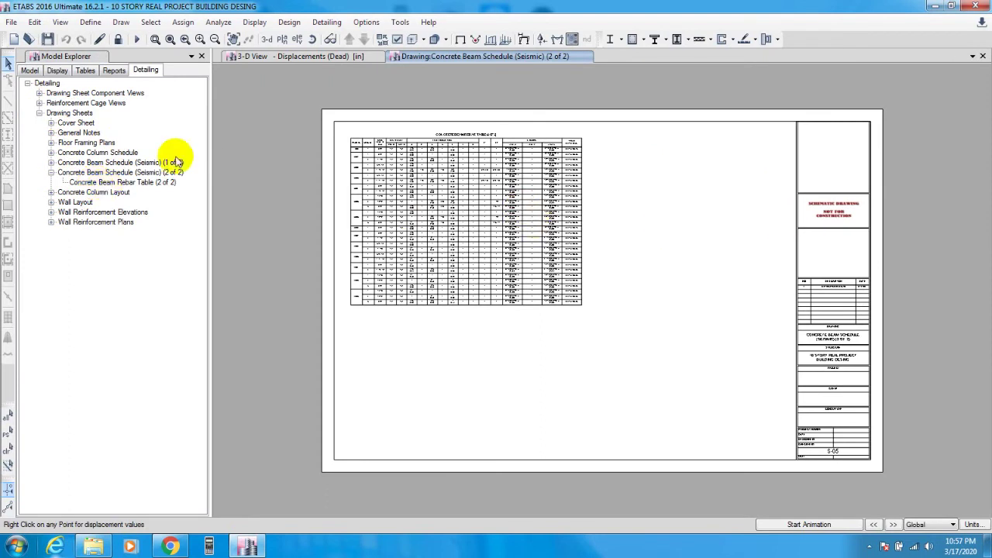
{"action": "double_click", "coordinate": [108, 162]}
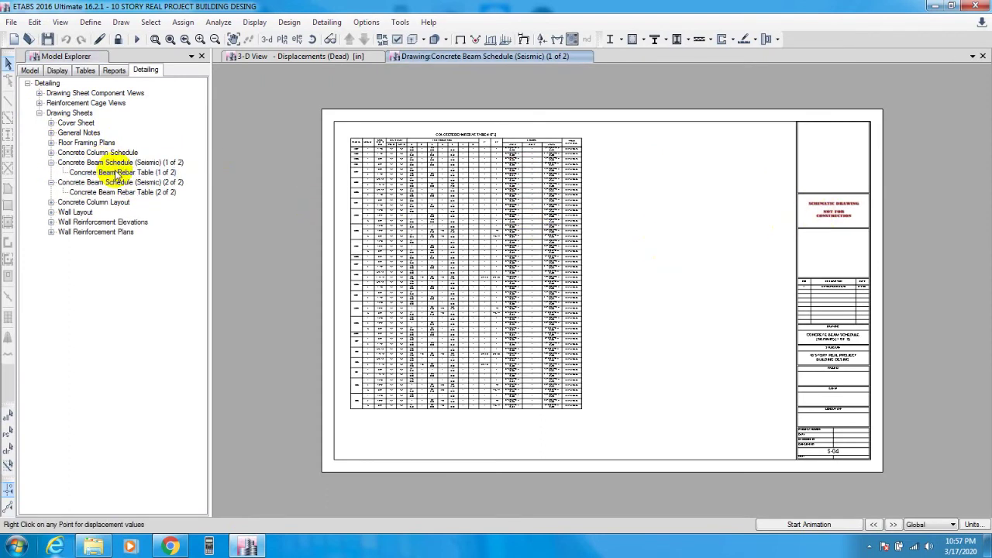
Step: View the Concrete Column Schedule drawing sheet and collapse its entry
{"action": "double_click", "coordinate": [76, 152]}
{"action": "double_click", "coordinate": [93, 163]}
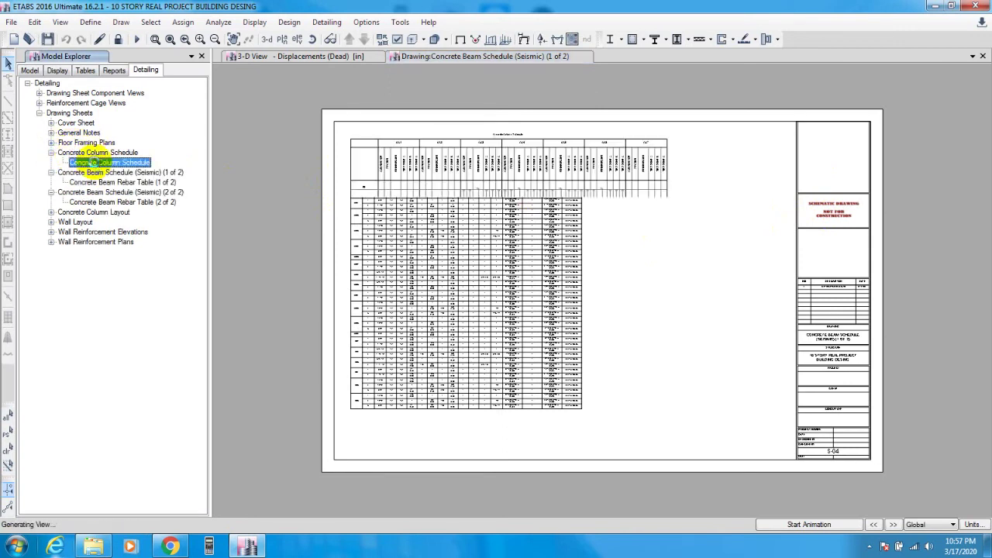
{"action": "left_click", "coordinate": [51, 152]}
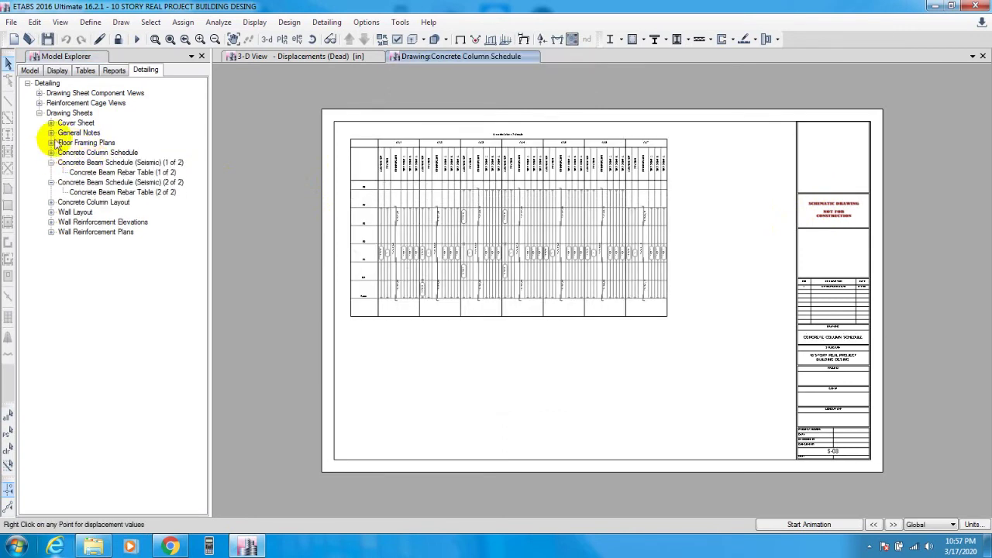
Step: Open the General Notes drawing sheet and inspect the typical concrete column elevation and the beam and column sections
{"action": "left_click", "coordinate": [51, 133]}
{"action": "double_click", "coordinate": [94, 192]}
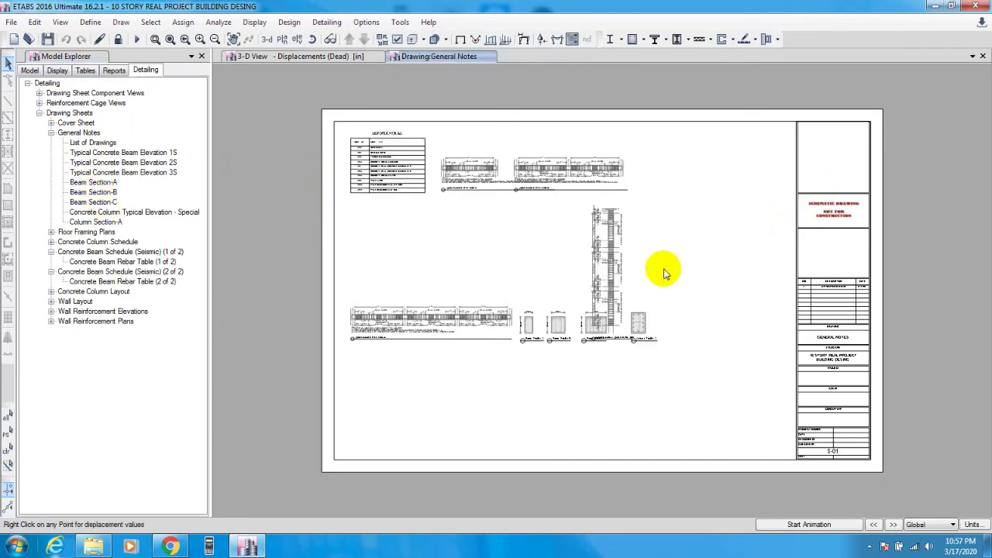
{"action": "scroll", "coordinate": [609, 260], "scroll_direction": "up", "scroll_amount": 5}
{"action": "scroll", "coordinate": [601, 265], "scroll_direction": "up", "scroll_amount": 5}
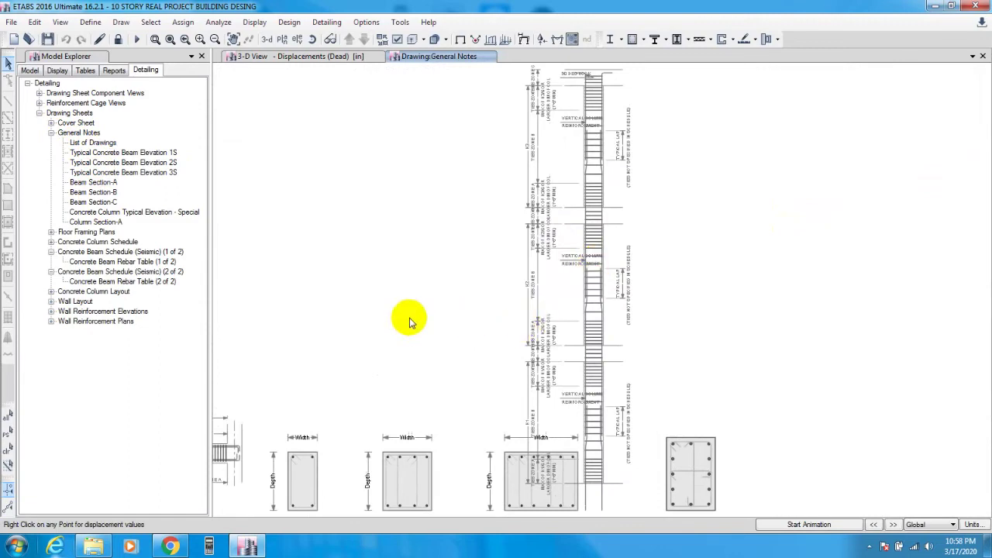
{"action": "scroll", "coordinate": [465, 321], "scroll_direction": "down", "scroll_amount": 4}
{"action": "scroll", "coordinate": [838, 186], "scroll_direction": "down", "scroll_amount": 2}
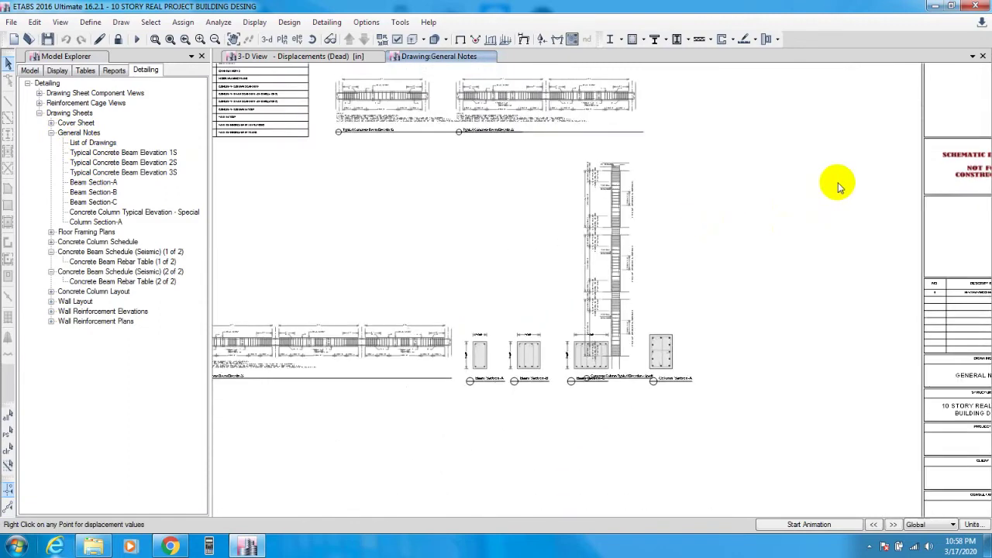
Step: Examine the Typical Concrete Beam Elevation 1S and 2S details, including their stirrup zones and notes
{"action": "scroll", "coordinate": [438, 94], "scroll_direction": "up", "scroll_amount": 5}
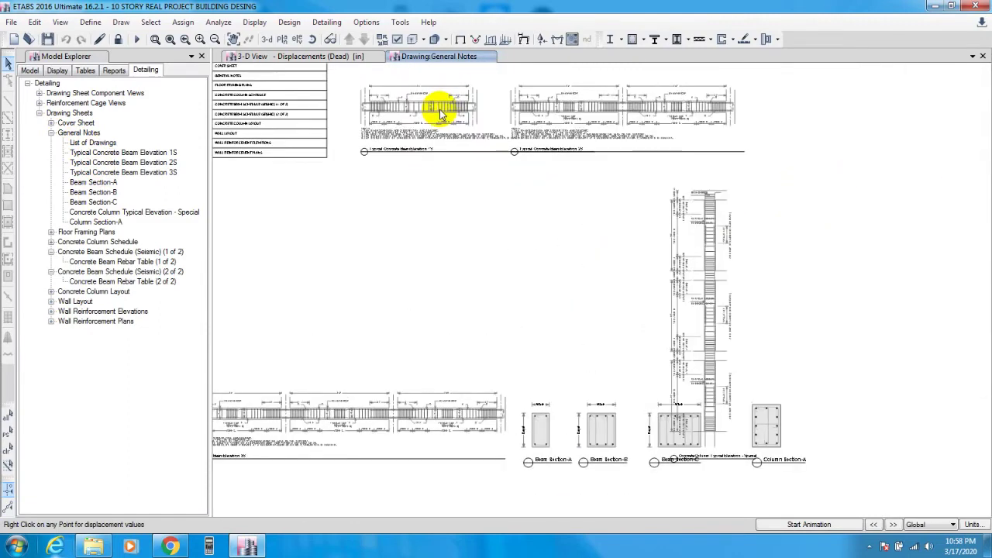
{"action": "scroll", "coordinate": [440, 113], "scroll_direction": "up", "scroll_amount": 1}
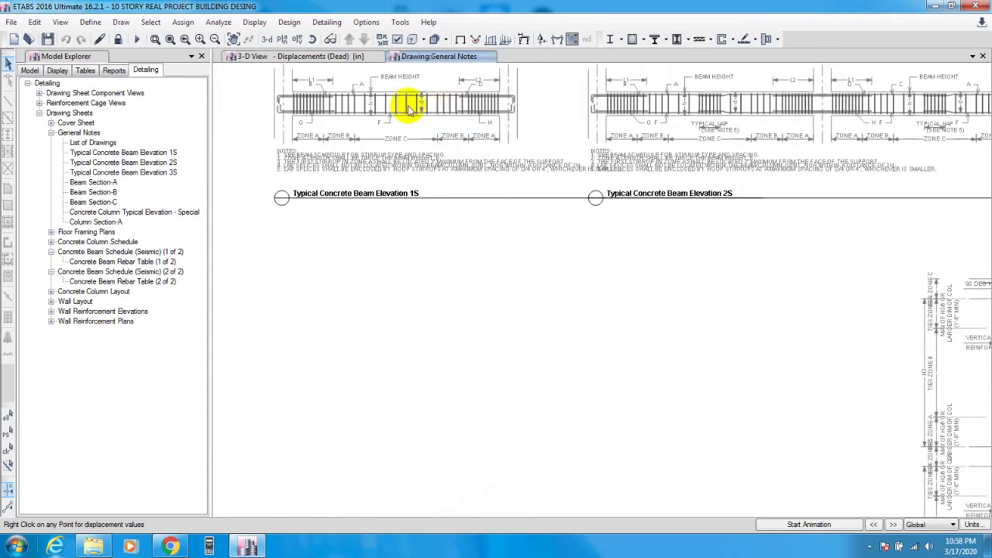
{"action": "mouse_move", "coordinate": [735, 244]}
{"action": "middle_mouse_down"}
{"action": "mouse_move", "coordinate": [647, 322]}
{"action": "mouse_move", "coordinate": [525, 364]}
{"action": "middle_mouse_up"}
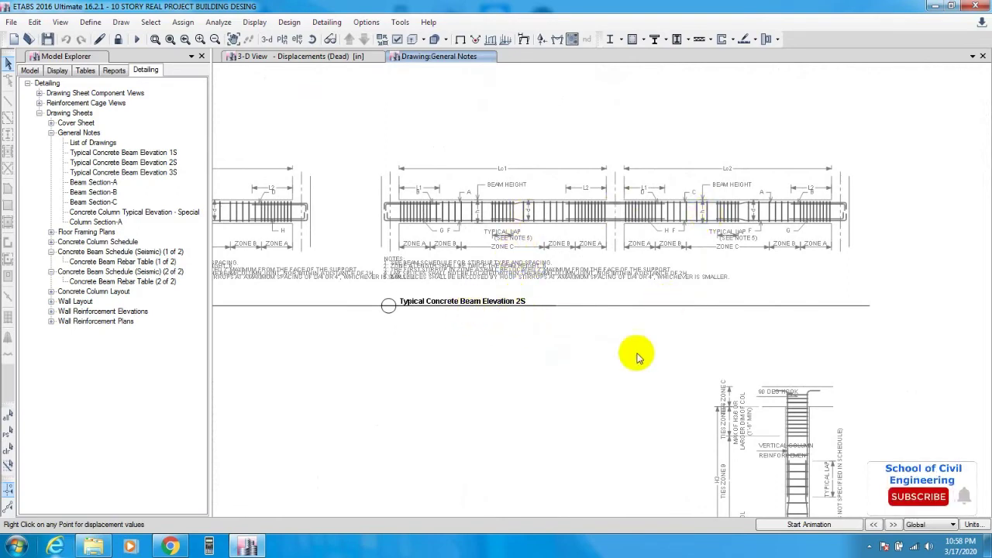
{"action": "scroll", "coordinate": [635, 358], "scroll_direction": "down", "scroll_amount": 1}
{"action": "scroll", "coordinate": [754, 259], "scroll_direction": "down", "scroll_amount": 1}
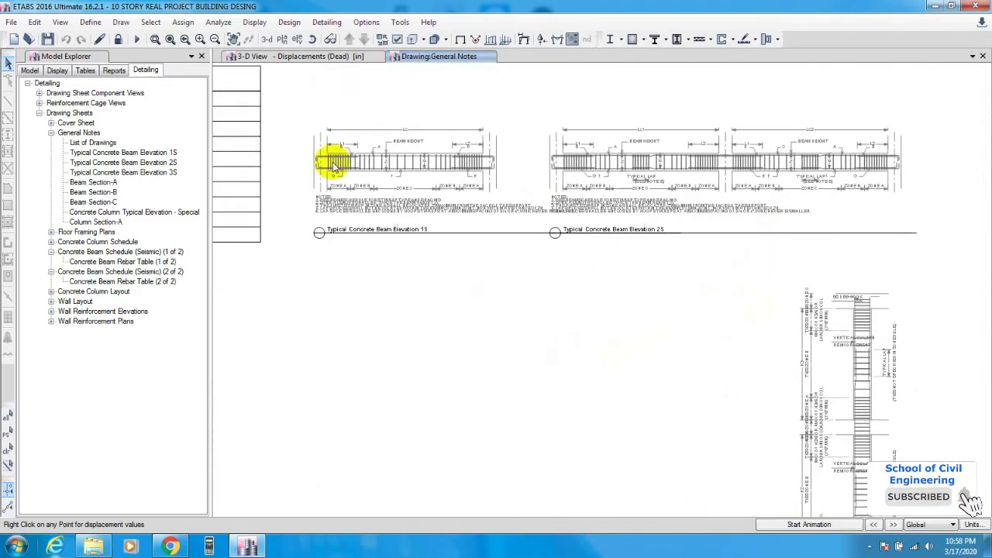
{"action": "mouse_move", "coordinate": [421, 232]}
{"action": "middle_mouse_down"}
{"action": "mouse_move", "coordinate": [423, 271]}
{"action": "mouse_move", "coordinate": [410, 290]}
{"action": "middle_mouse_up"}
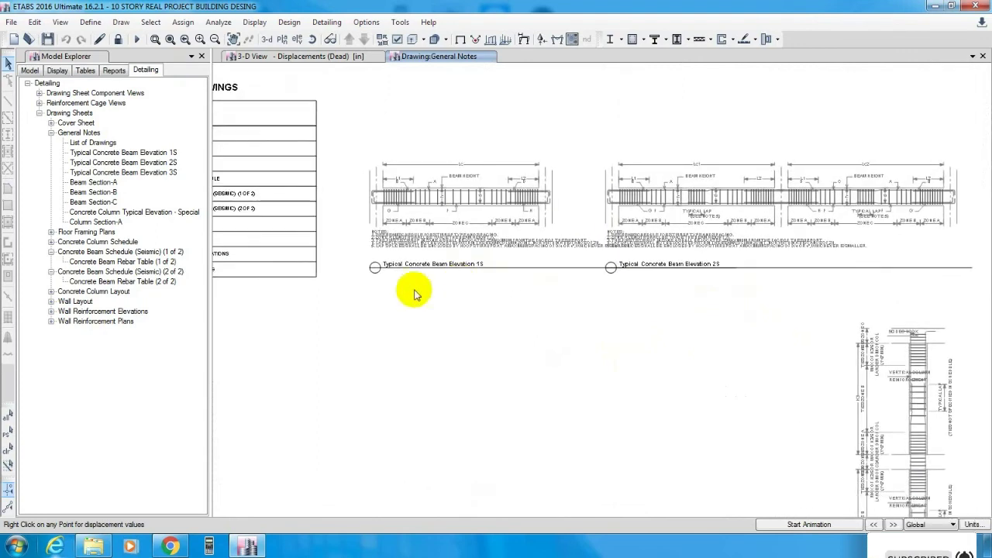
Step: View the List of Drawings table alongside the typical beam elevations on the General Notes sheet
{"action": "scroll", "coordinate": [830, 166], "scroll_direction": "down", "scroll_amount": 1}
{"action": "mouse_move", "coordinate": [511, 292]}
{"action": "middle_mouse_down"}
{"action": "mouse_move", "coordinate": [549, 280]}
{"action": "mouse_move", "coordinate": [543, 271]}
{"action": "middle_mouse_up"}
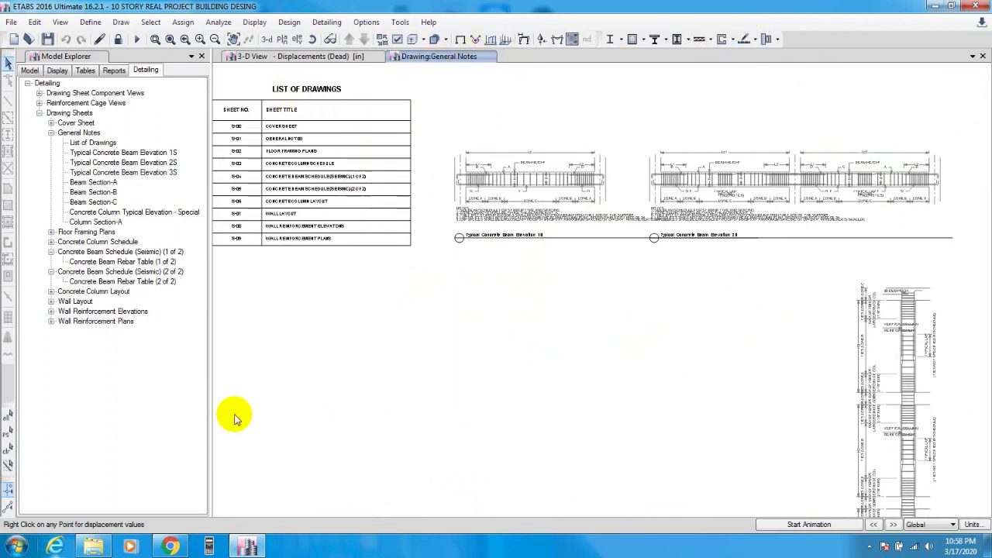
{"action": "middle_click_drag", "start_coordinate": [233, 411], "coordinate": [310, 410]}
{"action": "scroll", "coordinate": [498, 283], "scroll_direction": "down", "scroll_amount": 1}
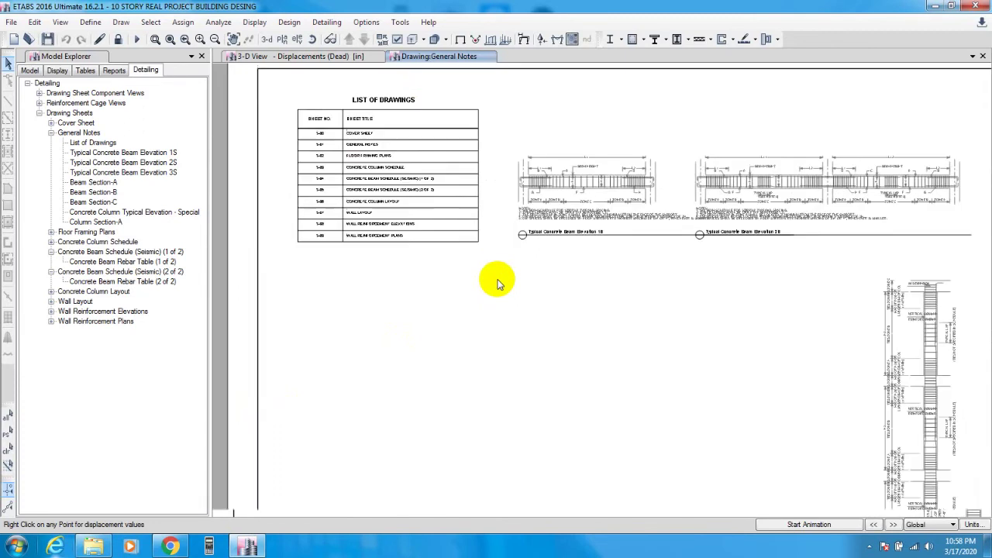